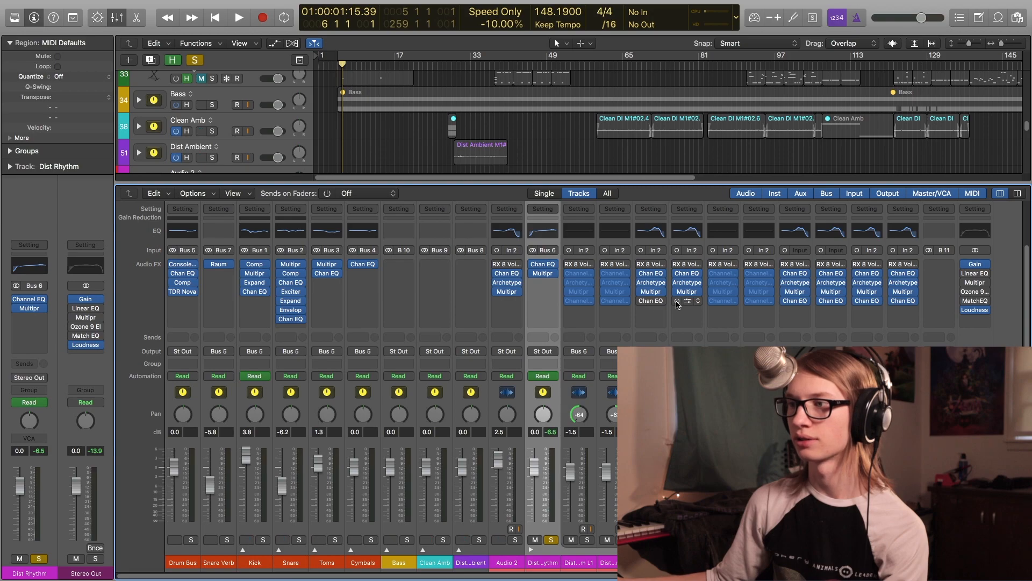
- Preview the mix, then select and solo the Dist Rhythm L1 Flexed guitar channel
{"action": "key", "text": "space"}
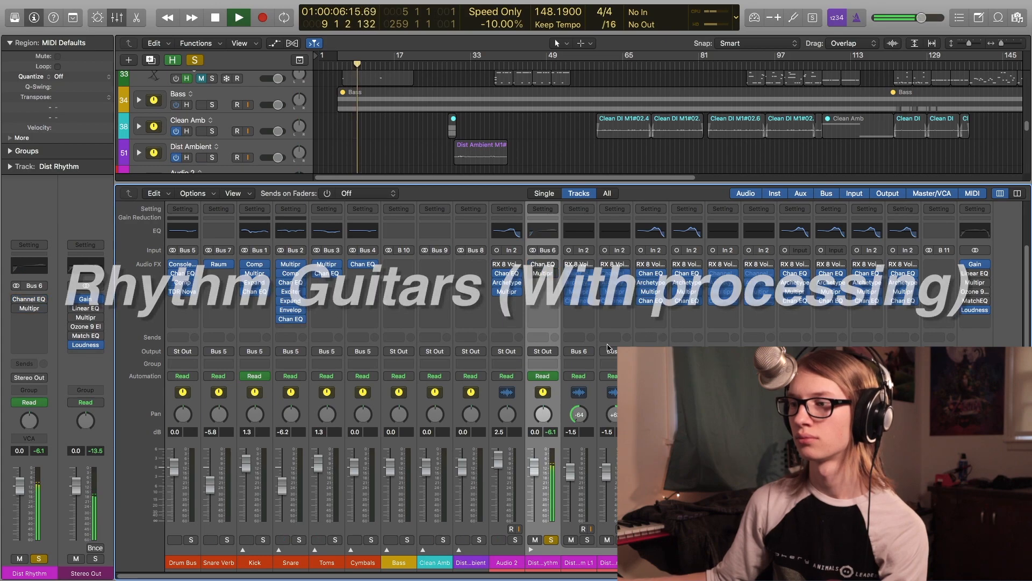
{"action": "key", "text": "space"}
{"action": "left_click", "coordinate": [654, 419]}
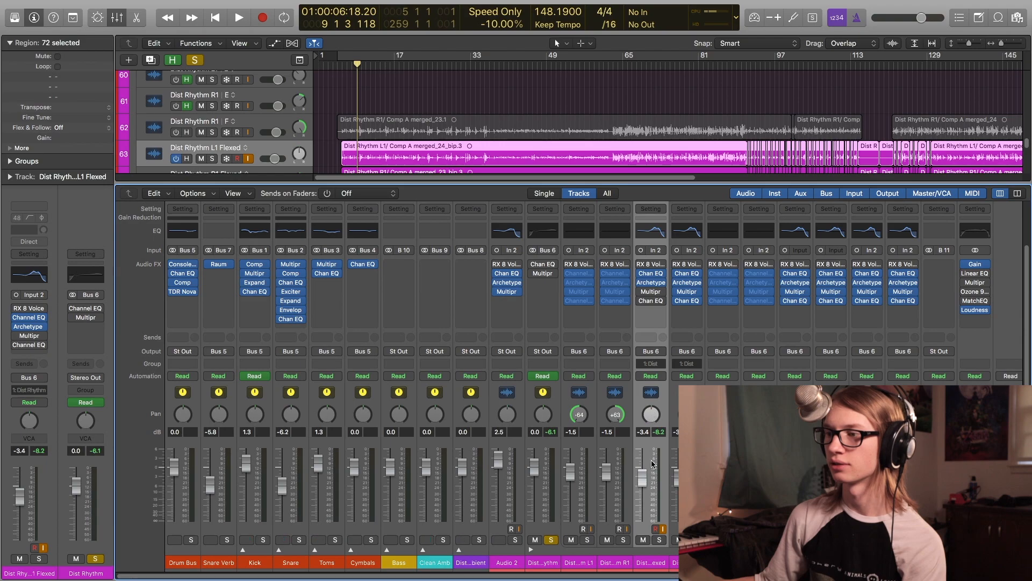
{"action": "left_click", "coordinate": [552, 540]}
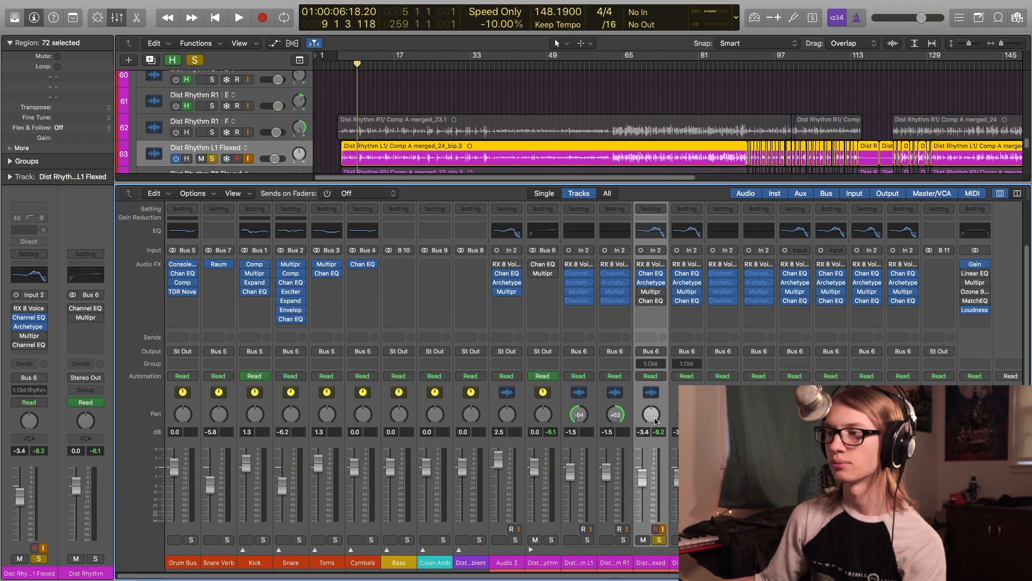
- Open the Archetype Nolly plug-in on that channel, examine its amp, cabinet and pedal pages, and close it
{"action": "right_click", "coordinate": [647, 279]}
{"action": "left_click", "coordinate": [648, 281]}
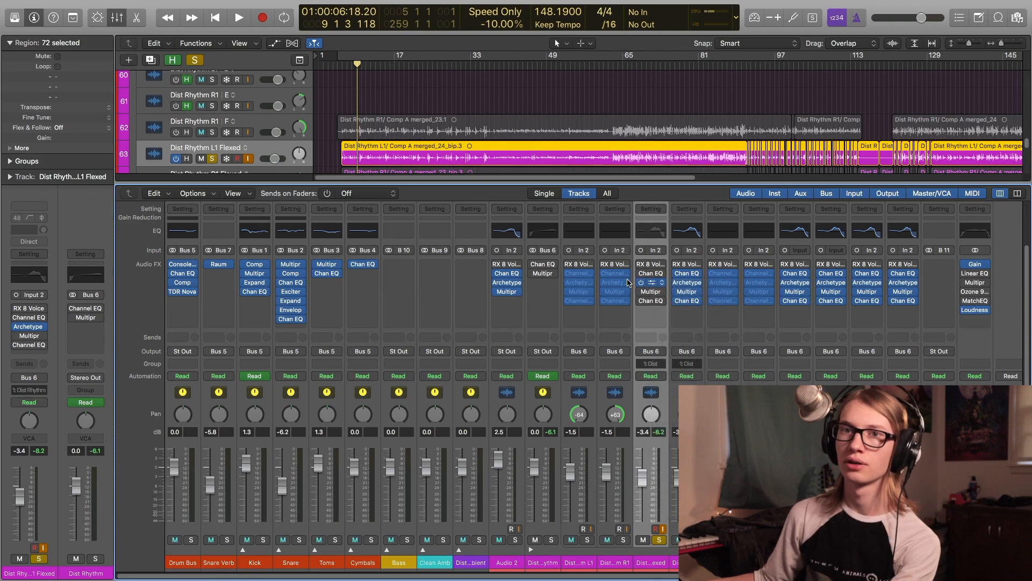
{"action": "left_click", "coordinate": [651, 282]}
{"action": "left_click_drag", "start_coordinate": [409, 14], "coordinate": [531, 0]}
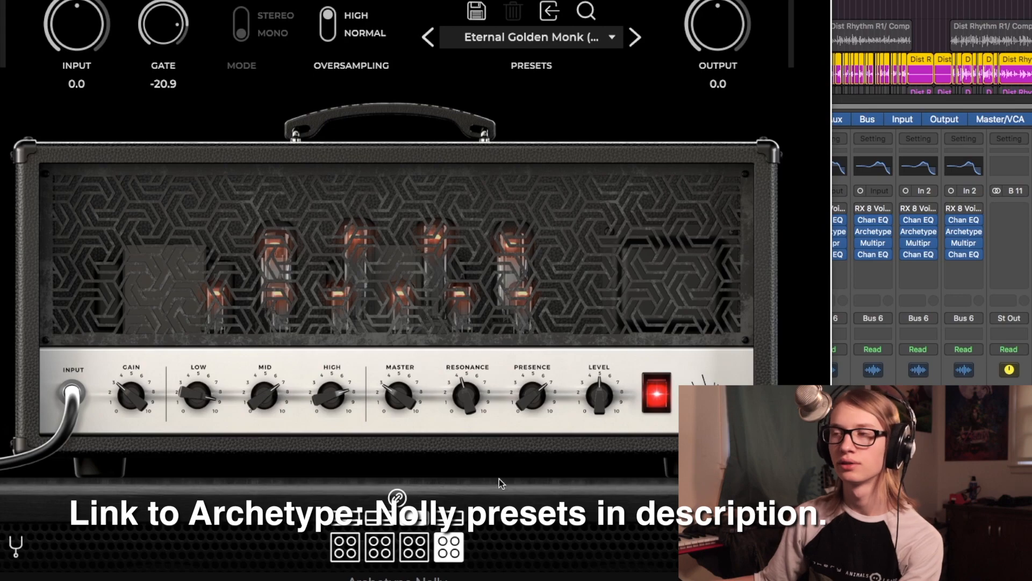
{"action": "left_click_drag", "start_coordinate": [532, 0], "coordinate": [547, 0]}
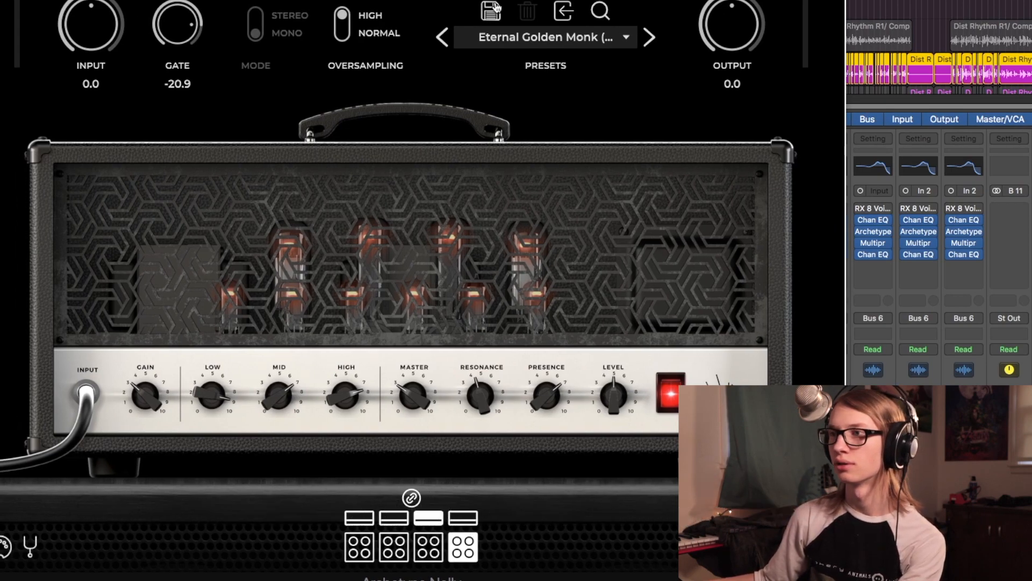
{"action": "left_click", "coordinate": [478, 371]}
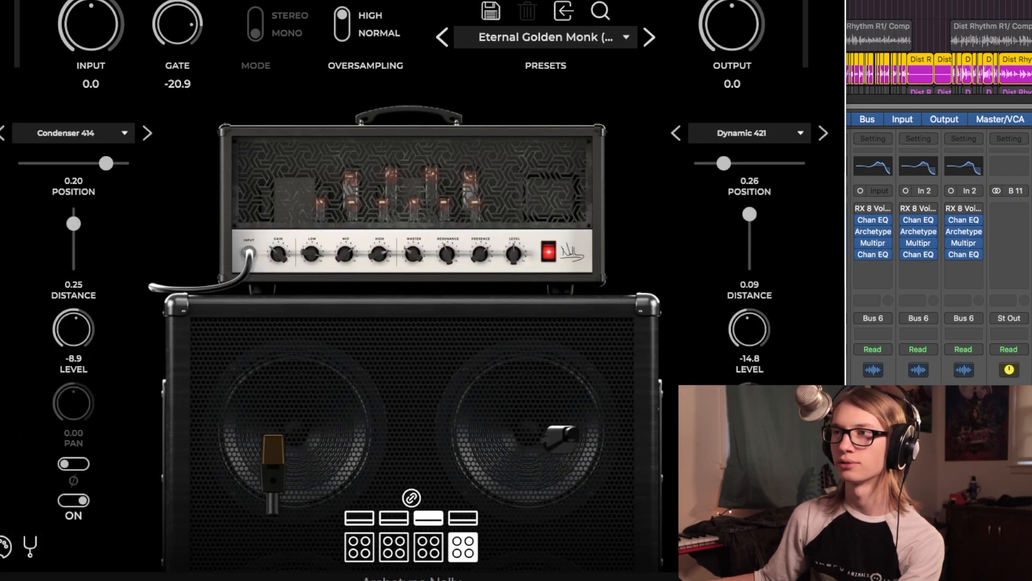
{"action": "left_click", "coordinate": [433, 201]}
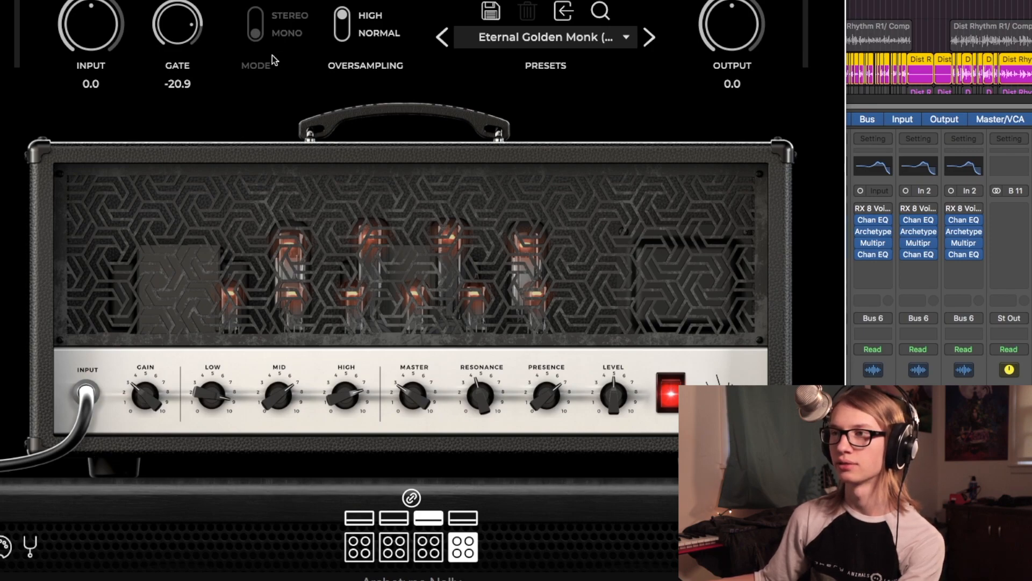
{"action": "left_click", "coordinate": [301, 1]}
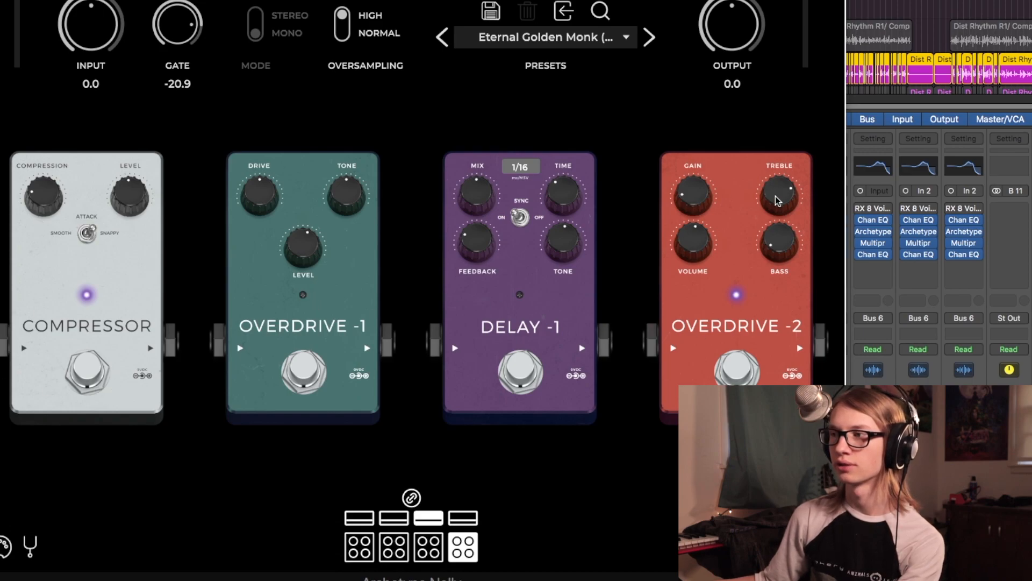
{"action": "left_click", "coordinate": [349, 1]}
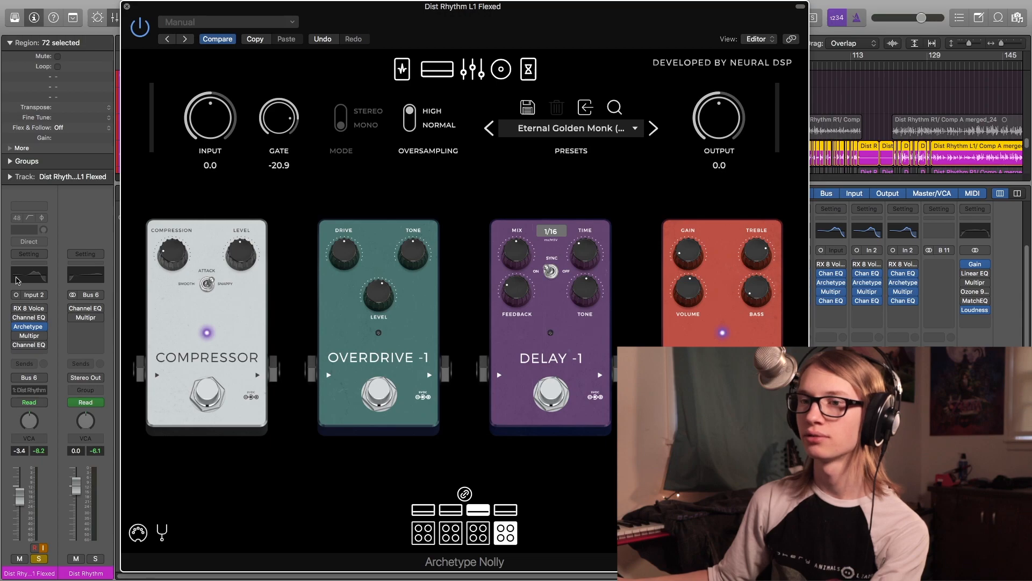
{"action": "key", "text": "super+w"}
- Open the pre-amp Channel EQ and switch it and its insert bypass on and off during playback to compare
{"action": "left_click", "coordinate": [30, 319]}
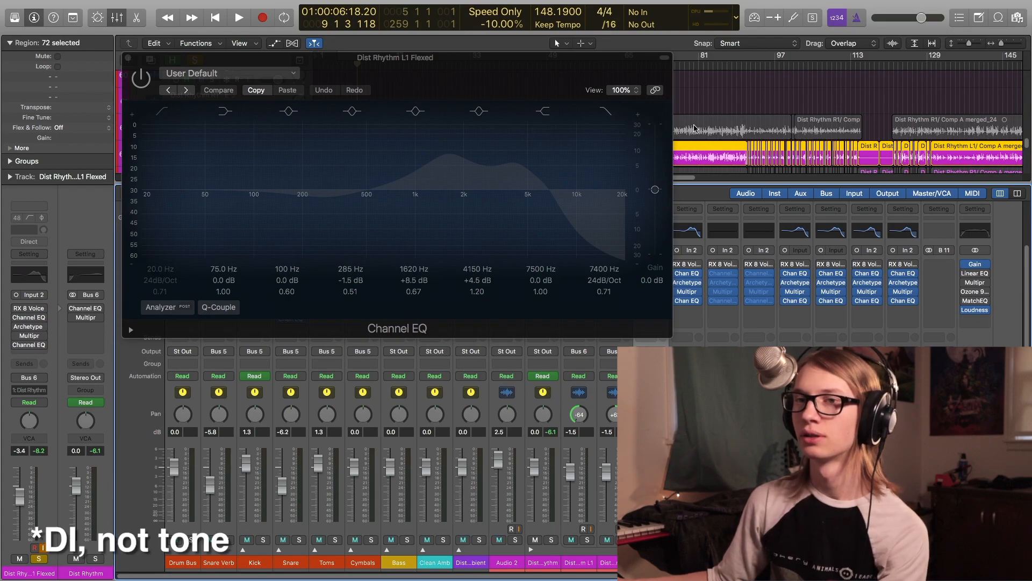
{"action": "key", "text": "space"}
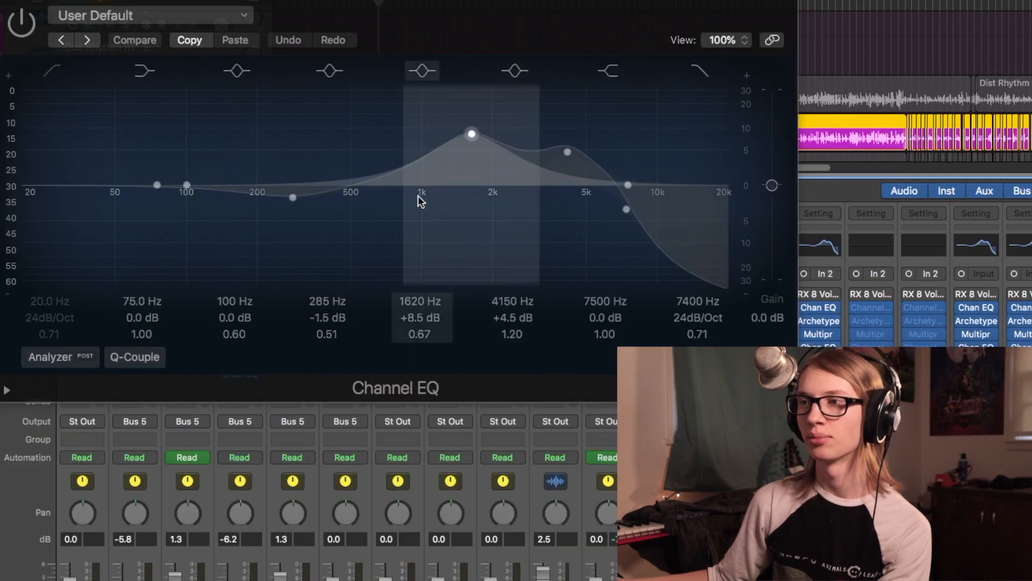
{"action": "left_click", "coordinate": [21, 23]}
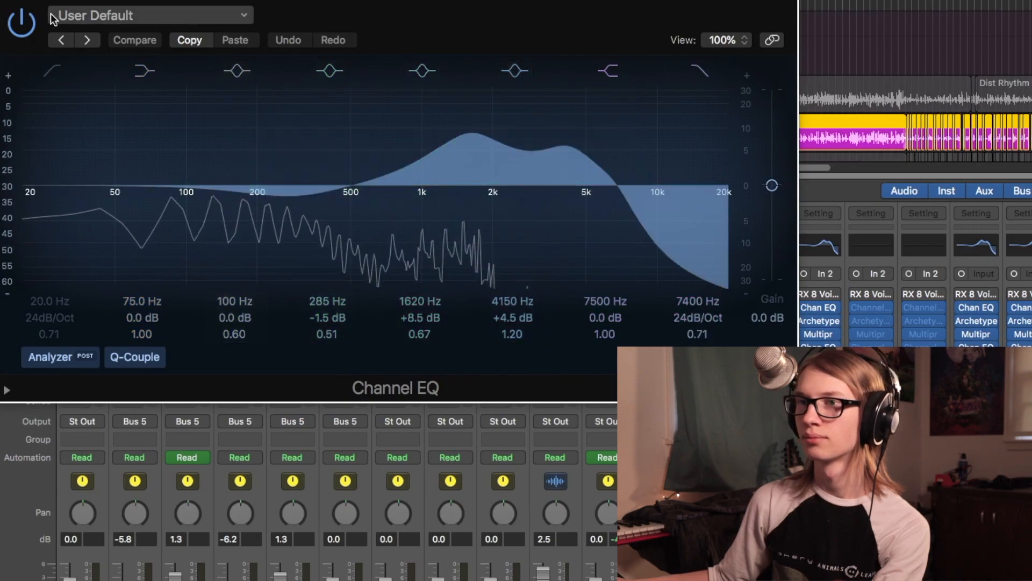
{"action": "left_click", "coordinate": [30, 20]}
{"action": "left_click", "coordinate": [30, 19]}
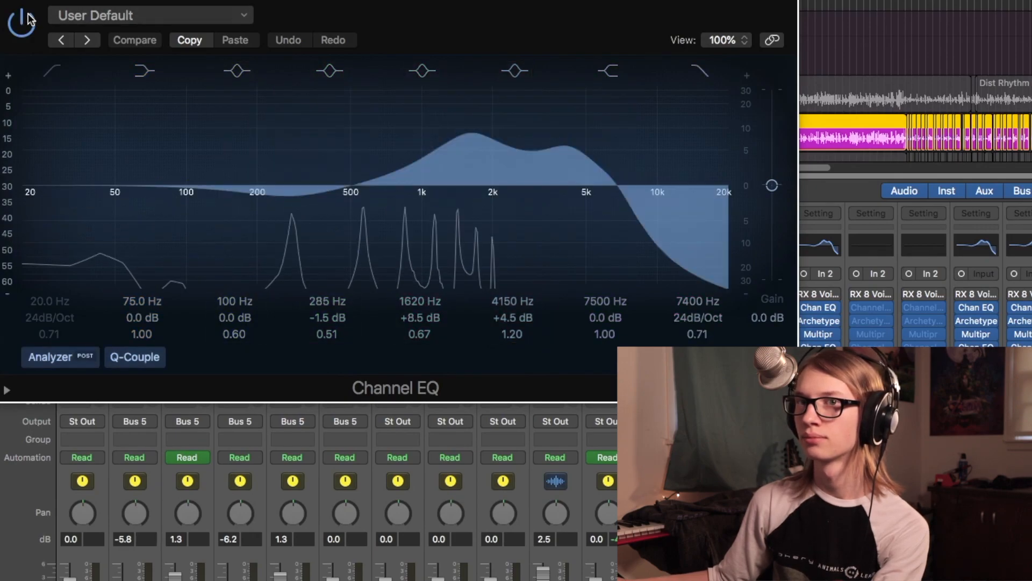
{"action": "left_click", "coordinate": [30, 19]}
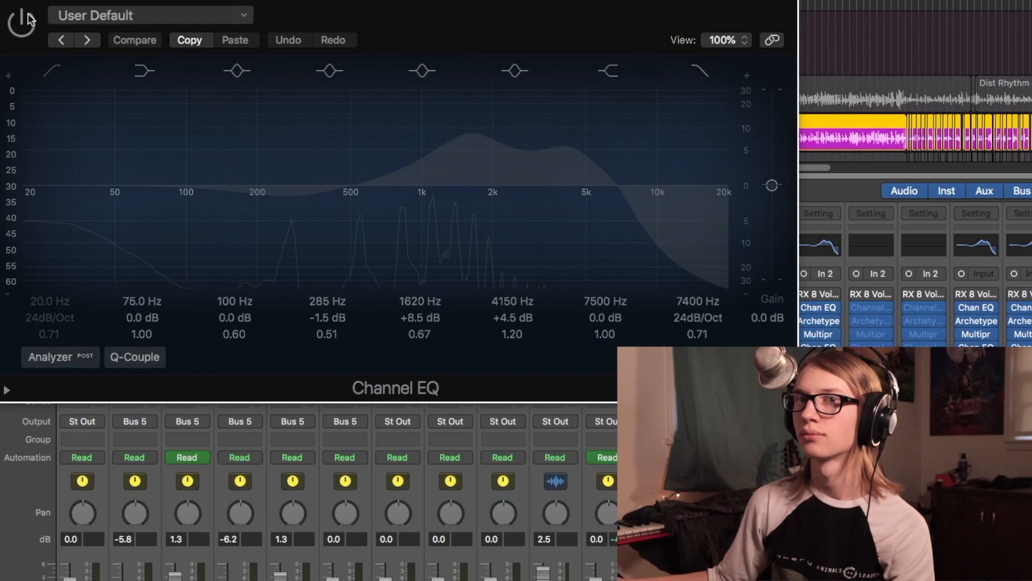
{"action": "left_click", "coordinate": [29, 20]}
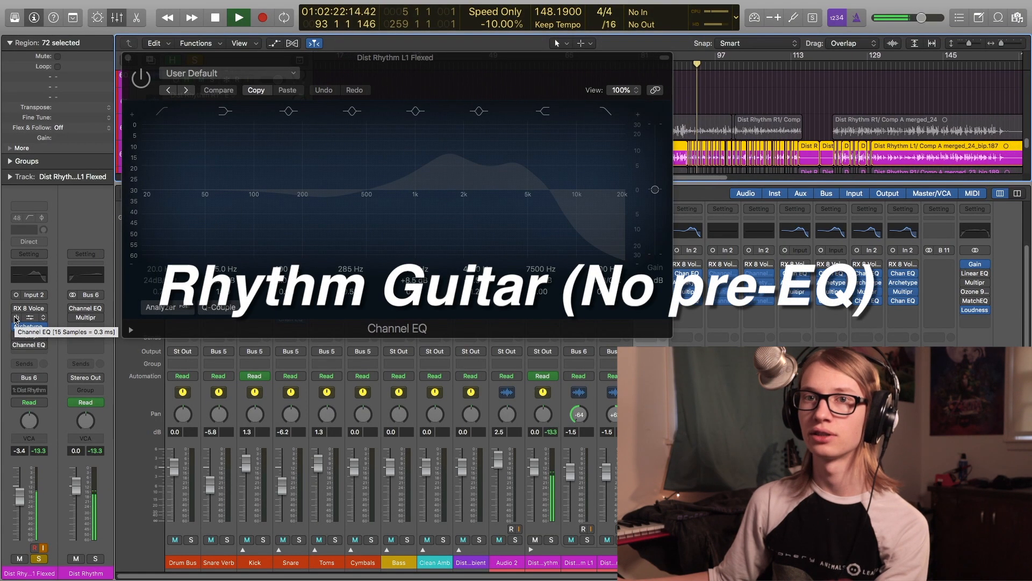
{"action": "left_click", "coordinate": [15, 319]}
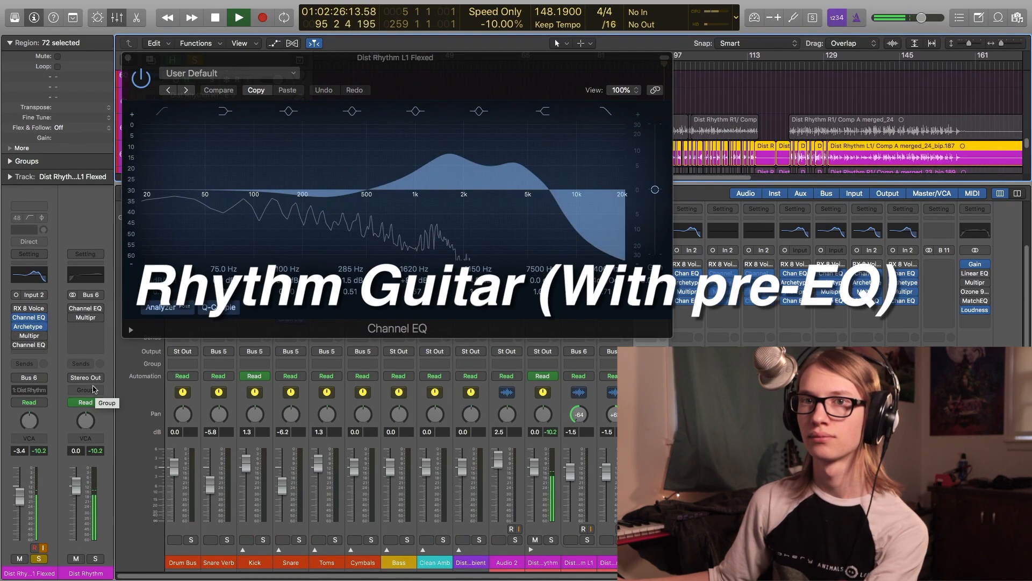
{"action": "left_click", "coordinate": [16, 318]}
{"action": "left_click", "coordinate": [16, 319]}
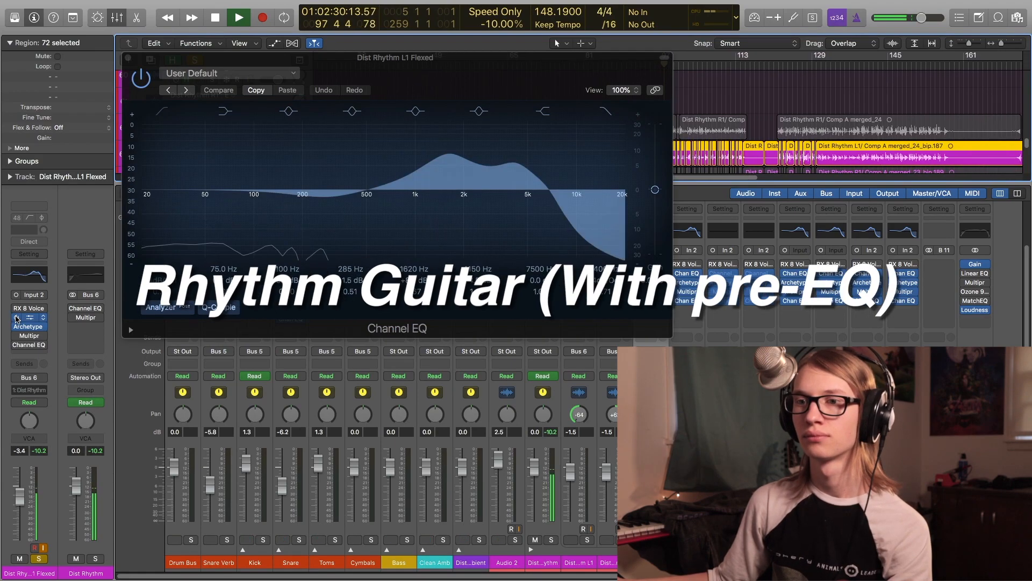
{"action": "key", "text": "space"}
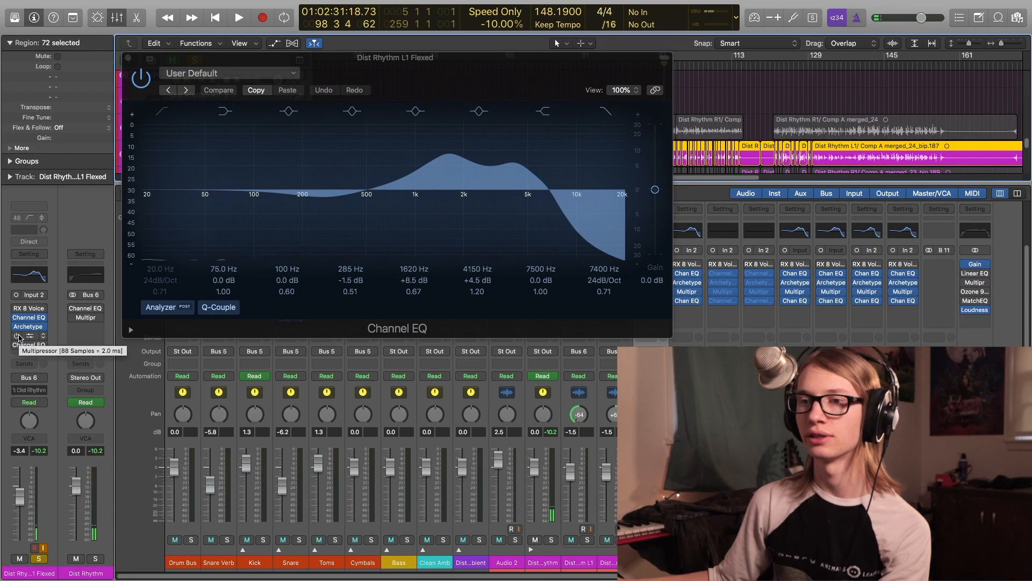
- Open the Multipressor on the guitar channel, listen to it during playback, and close it
{"action": "left_click", "coordinate": [28, 336]}
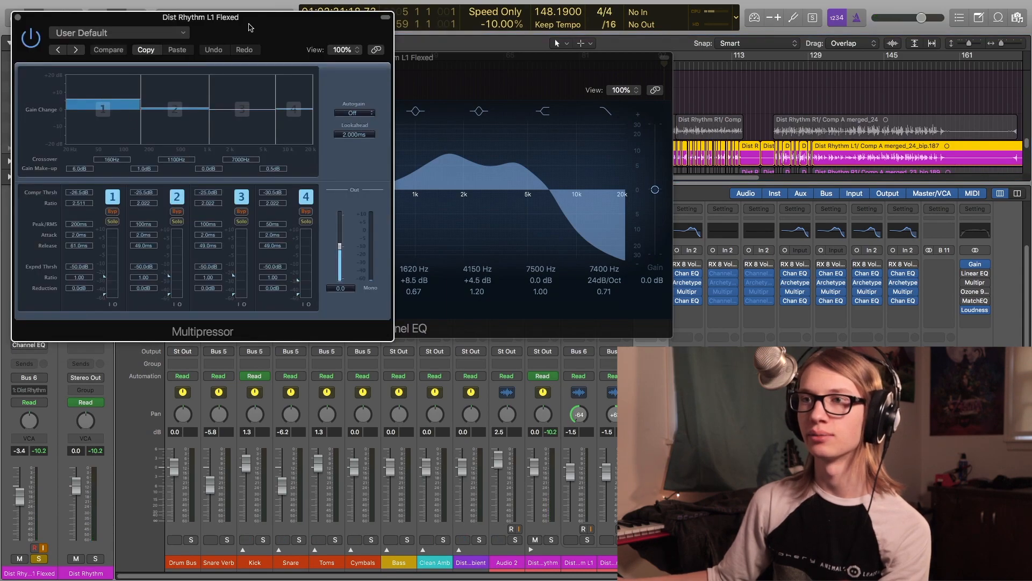
{"action": "left_click_drag", "start_coordinate": [249, 26], "coordinate": [279, 49]}
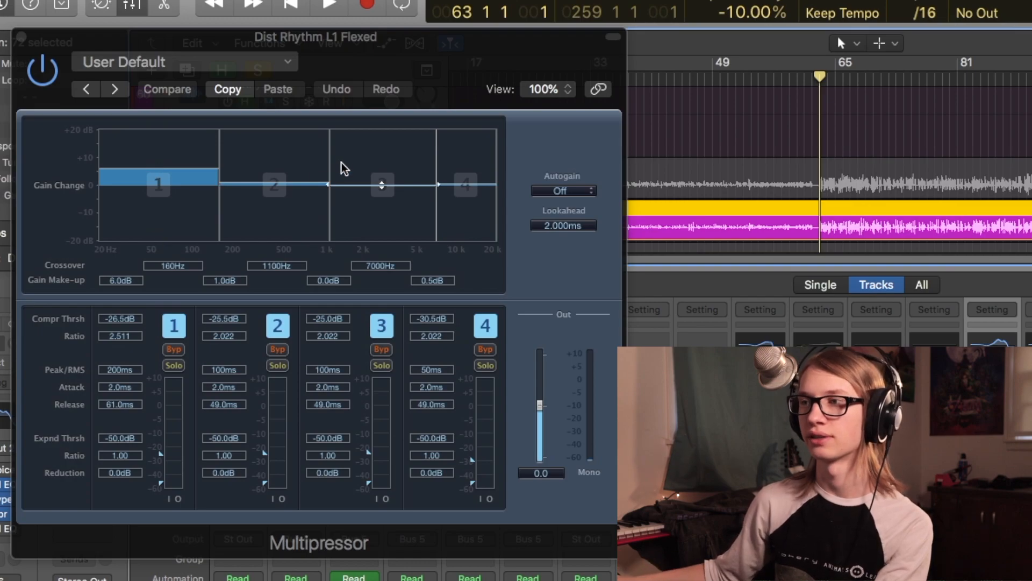
{"action": "key", "text": "space"}
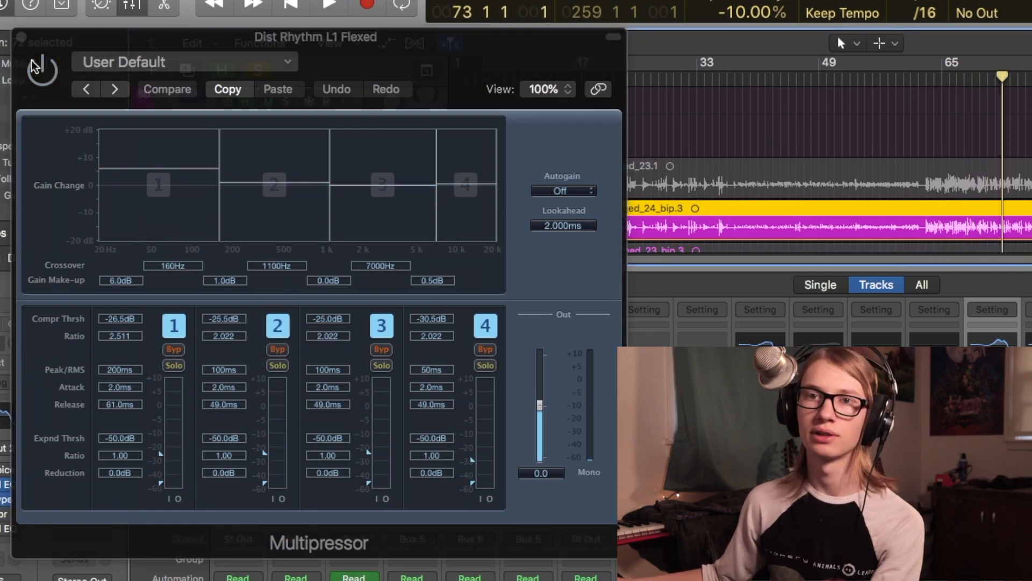
{"action": "key", "text": "space"}
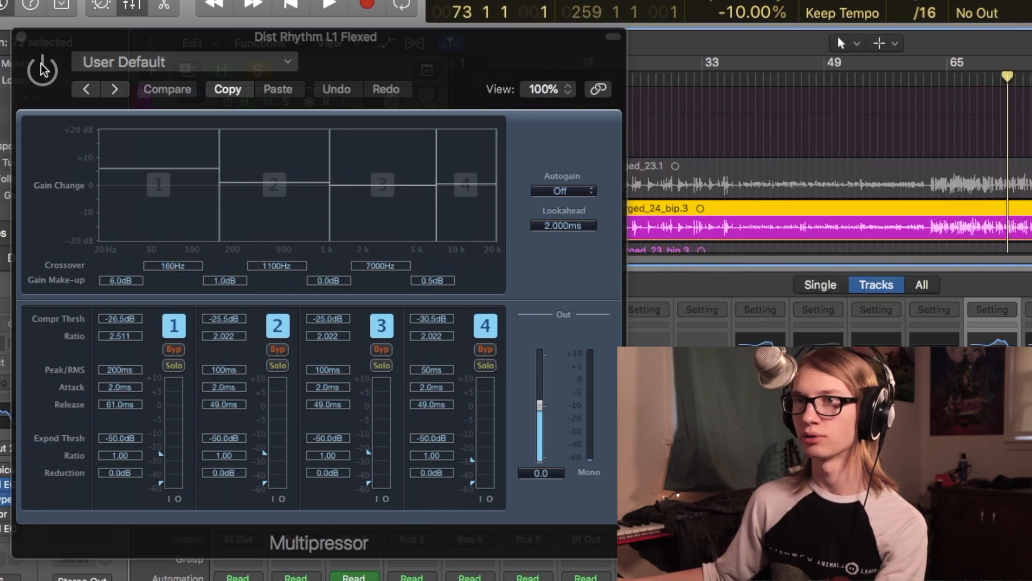
{"action": "key", "text": "space"}
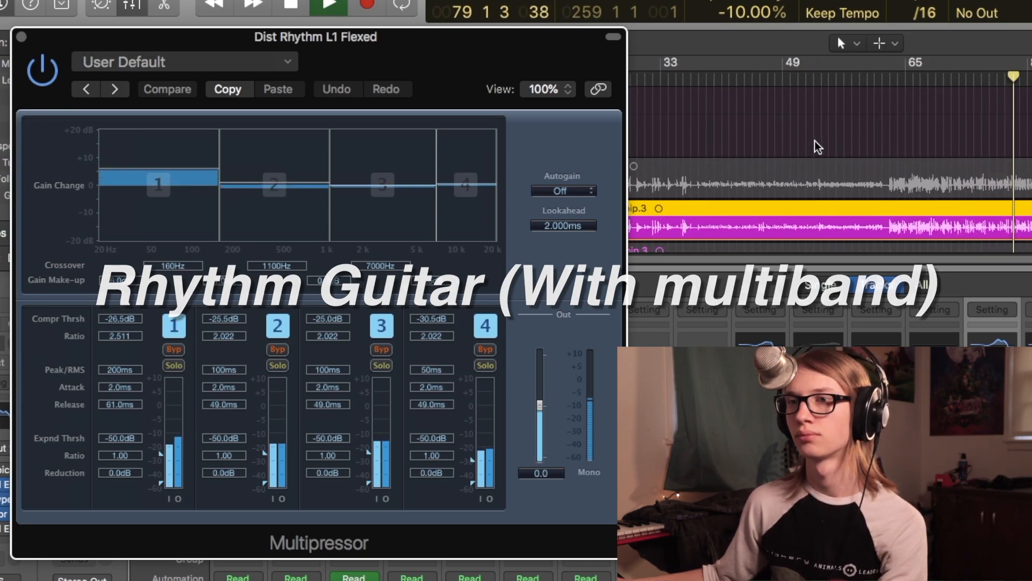
{"action": "key", "text": "space"}
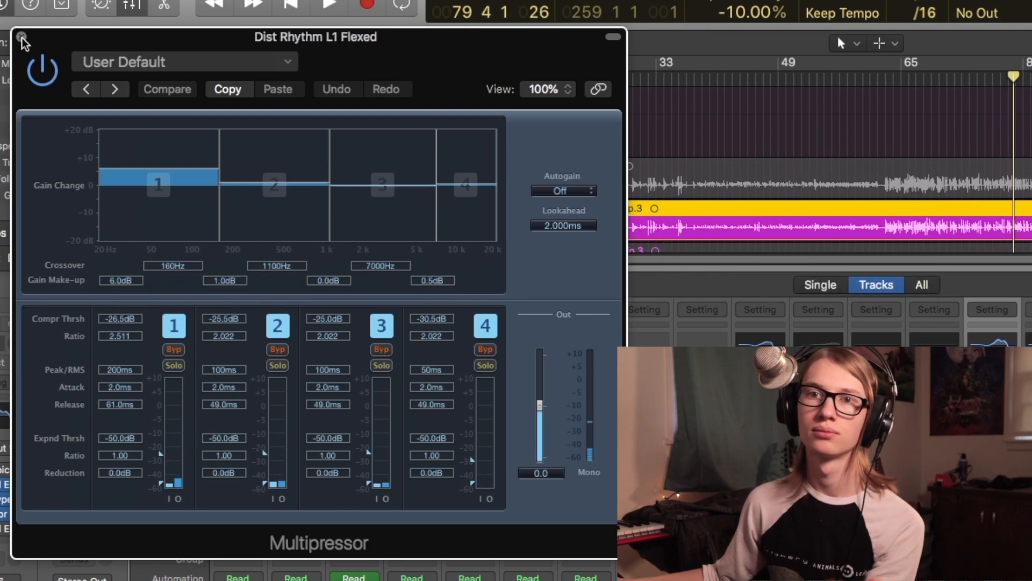
{"action": "left_click", "coordinate": [21, 37]}
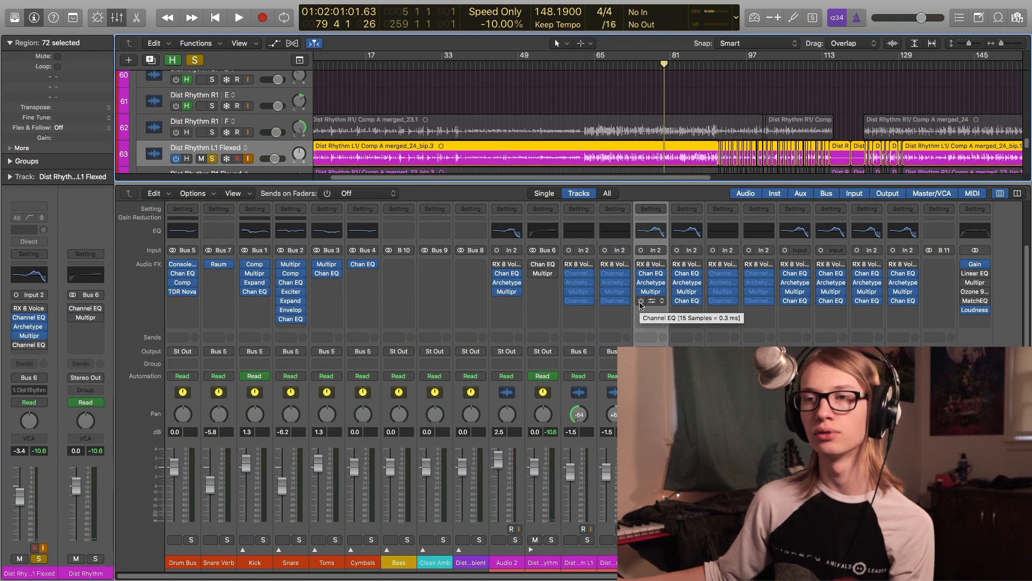
- Open the post-amp Channel EQ, switch it off and on to compare, and stop playback
{"action": "left_click", "coordinate": [650, 301]}
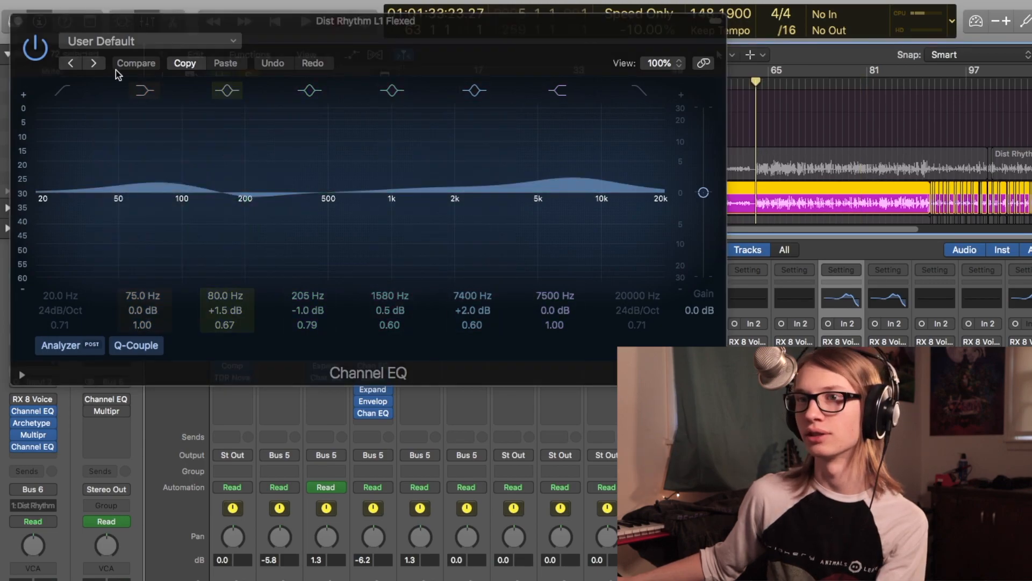
{"action": "left_click", "coordinate": [33, 44]}
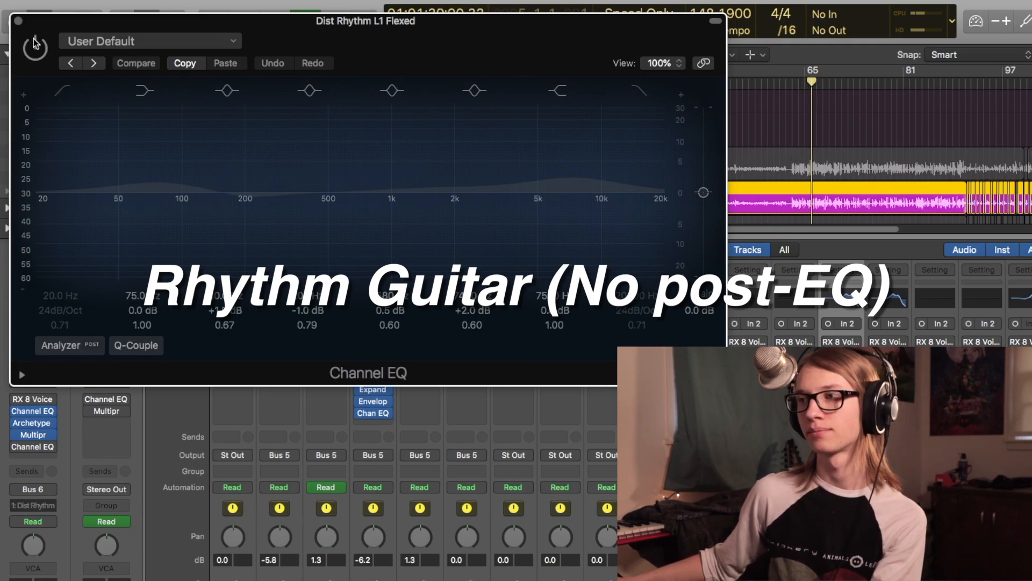
{"action": "left_click", "coordinate": [35, 45]}
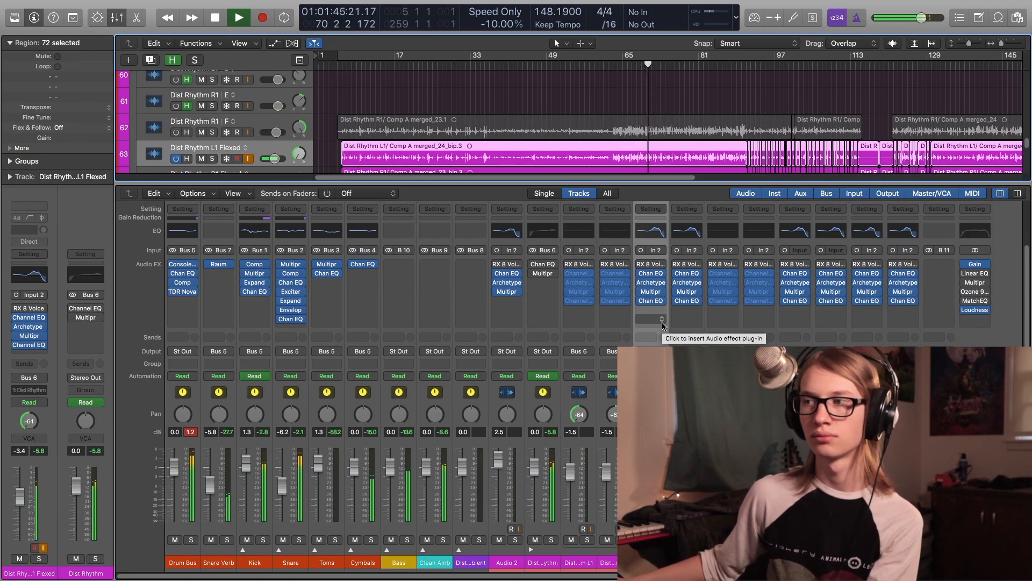
{"action": "key", "text": "space"}
- Bypass the guitar channel's effect plug-ins and re-enable them during playback to compare processed and unprocessed sound
{"action": "key", "text": "shift+comma"}
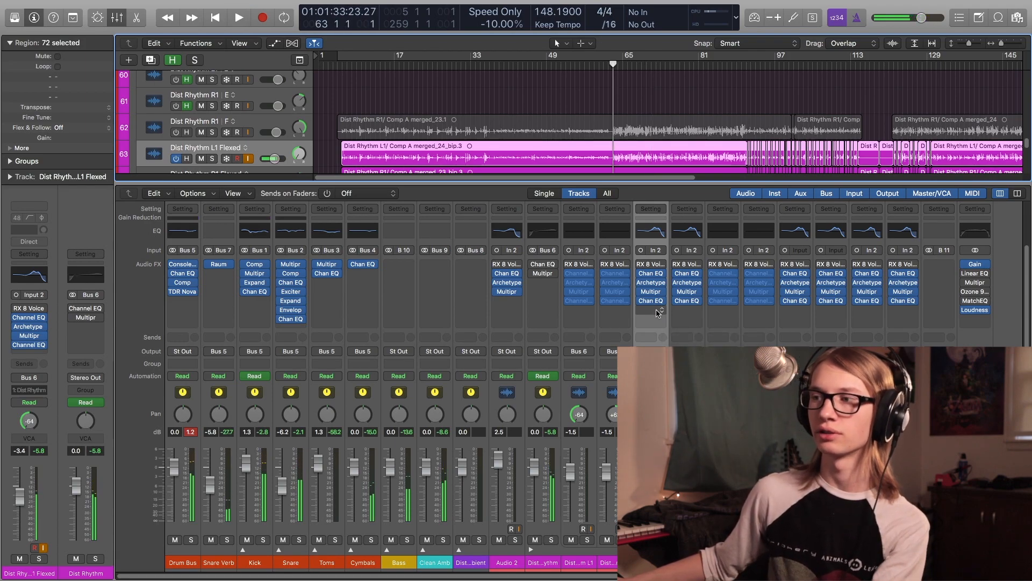
{"action": "left_click", "coordinate": [663, 275], "text": "alt"}
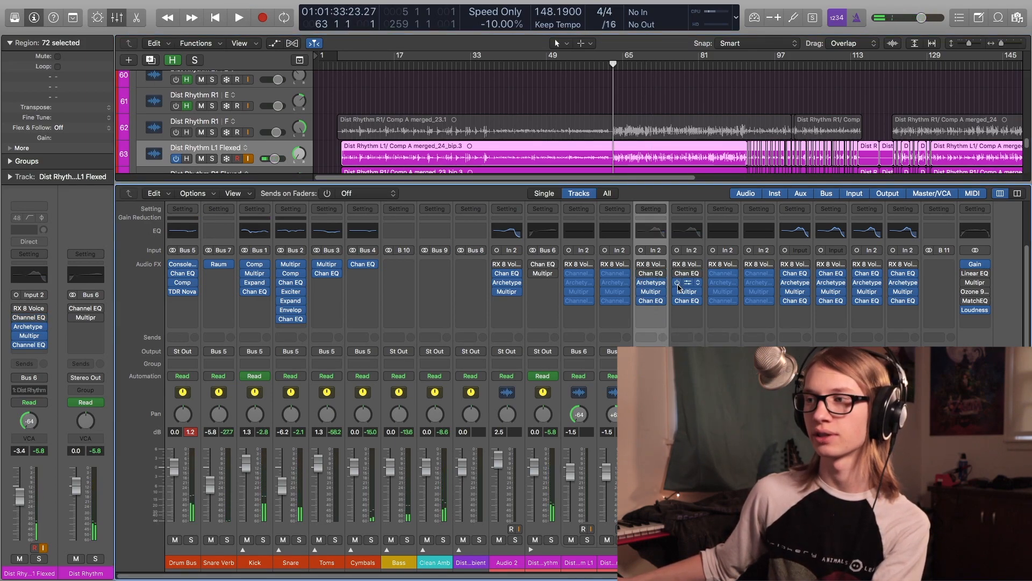
{"action": "key", "text": "space"}
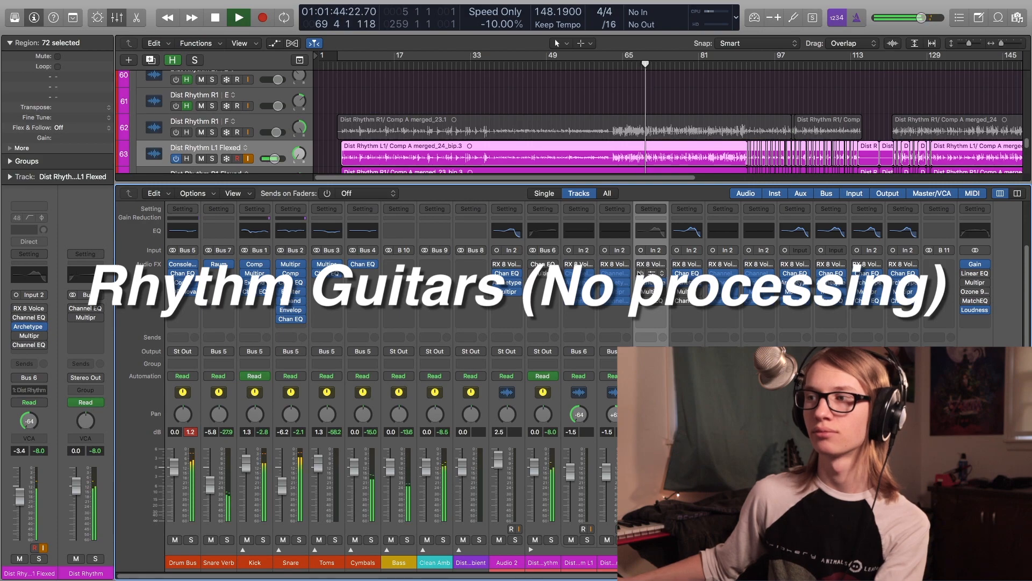
{"action": "left_click", "coordinate": [640, 273]}
{"action": "left_click", "coordinate": [640, 292]}
{"action": "left_click", "coordinate": [640, 301]}
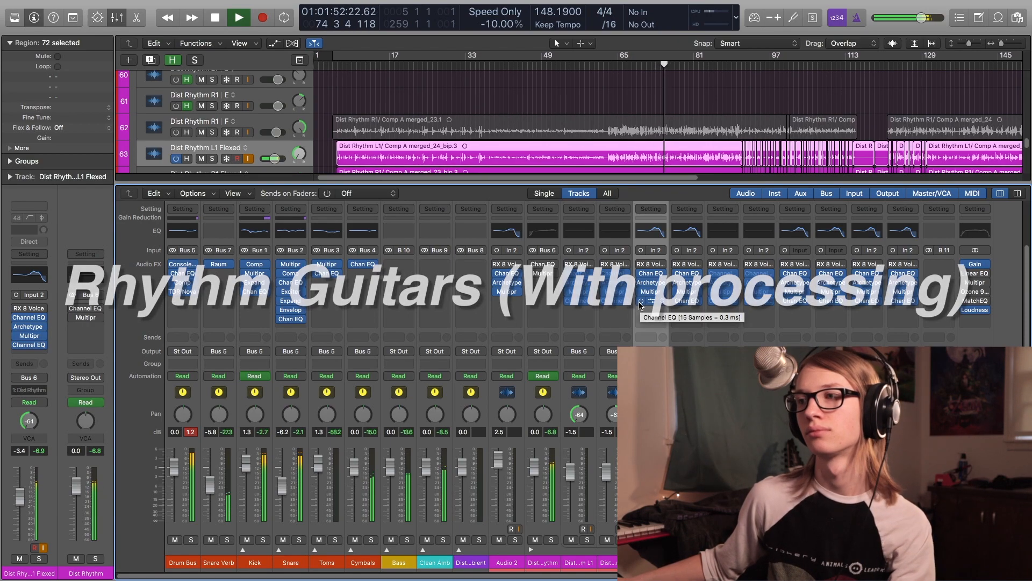
- Stop playback and toggle solo on the Dist Rhythm folder channel
{"action": "key", "text": "space"}
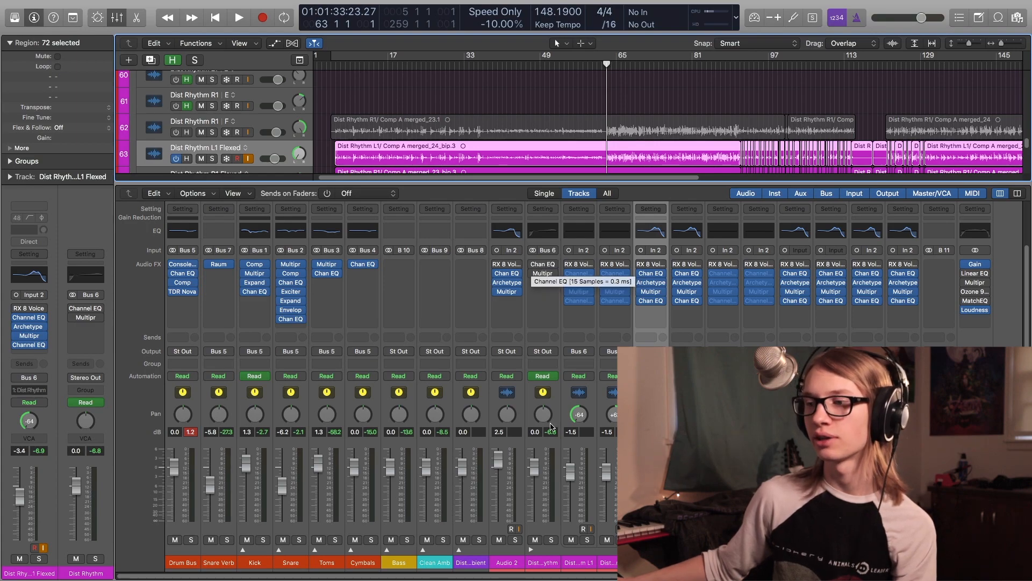
{"action": "left_click", "coordinate": [540, 505]}
{"action": "left_click", "coordinate": [551, 540]}
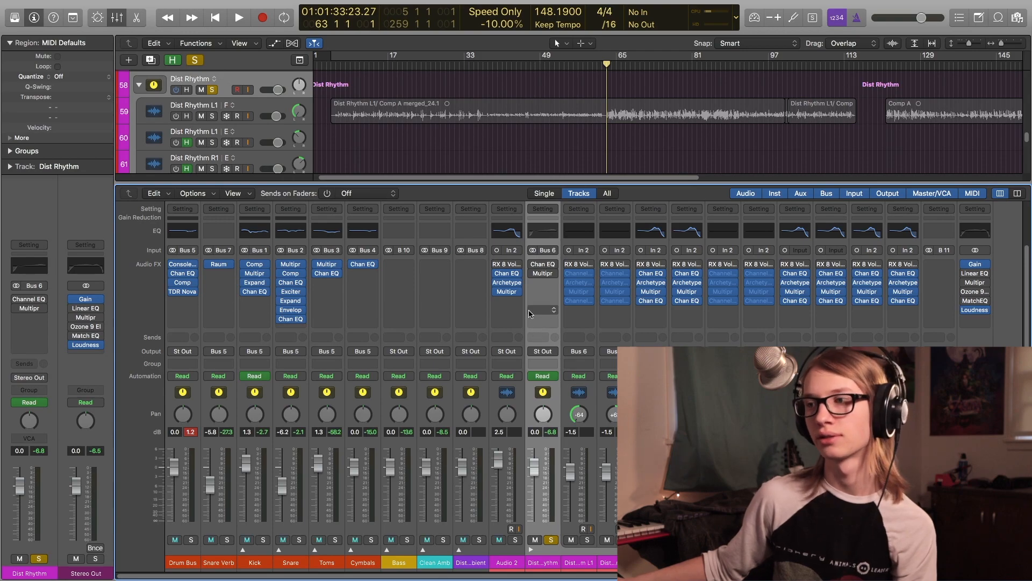
- Open the guitar channel's pre-amp Channel EQ, switch it off and on during playback to compare, and close it
{"action": "left_click", "coordinate": [543, 266]}
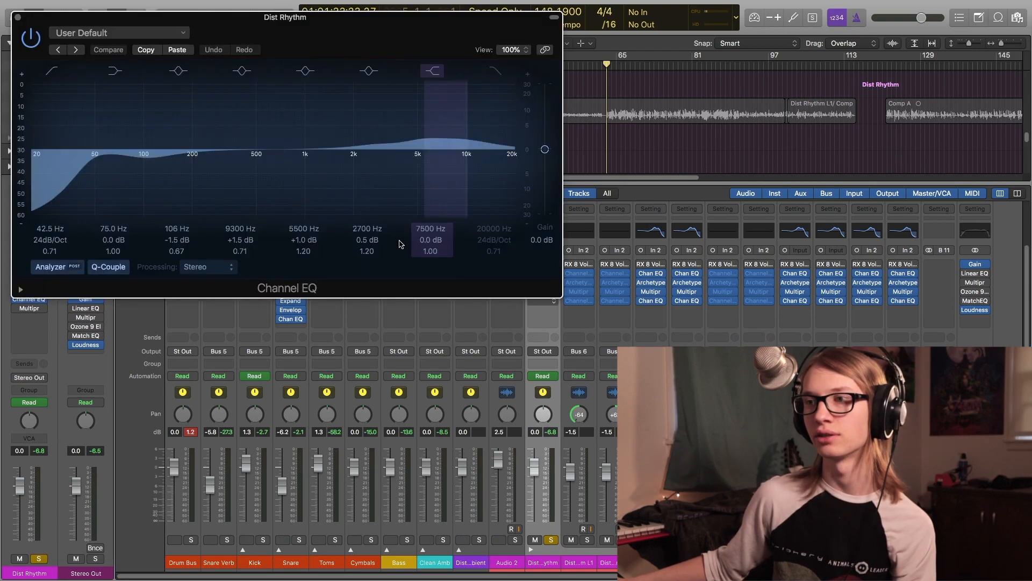
{"action": "key", "text": "space"}
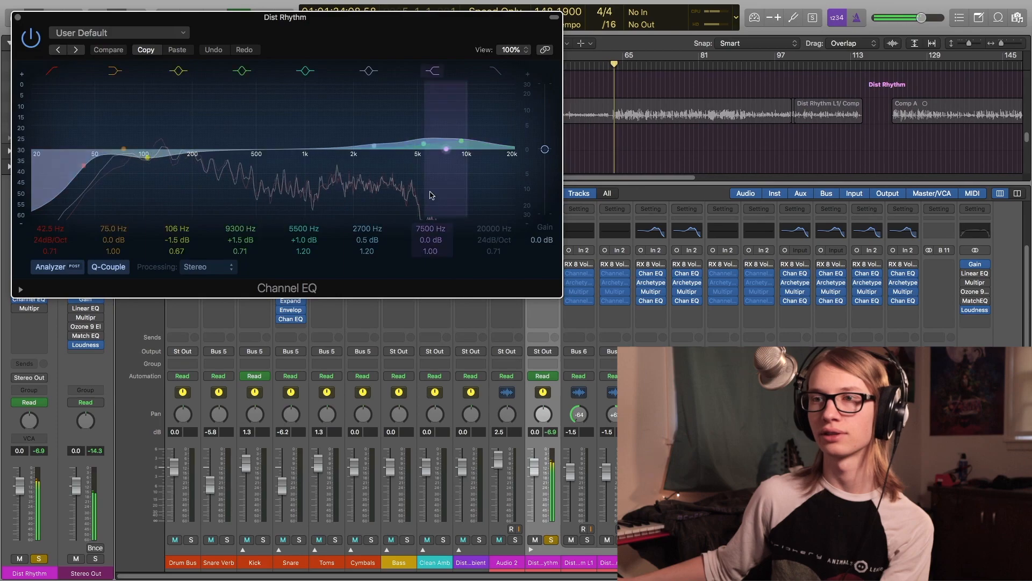
{"action": "left_click", "coordinate": [30, 36]}
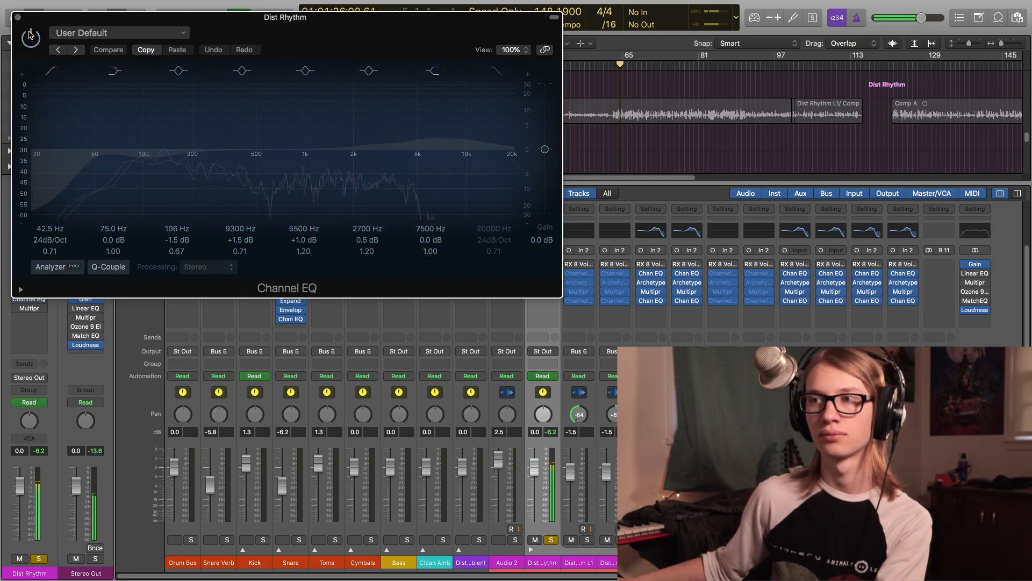
{"action": "left_click", "coordinate": [30, 35]}
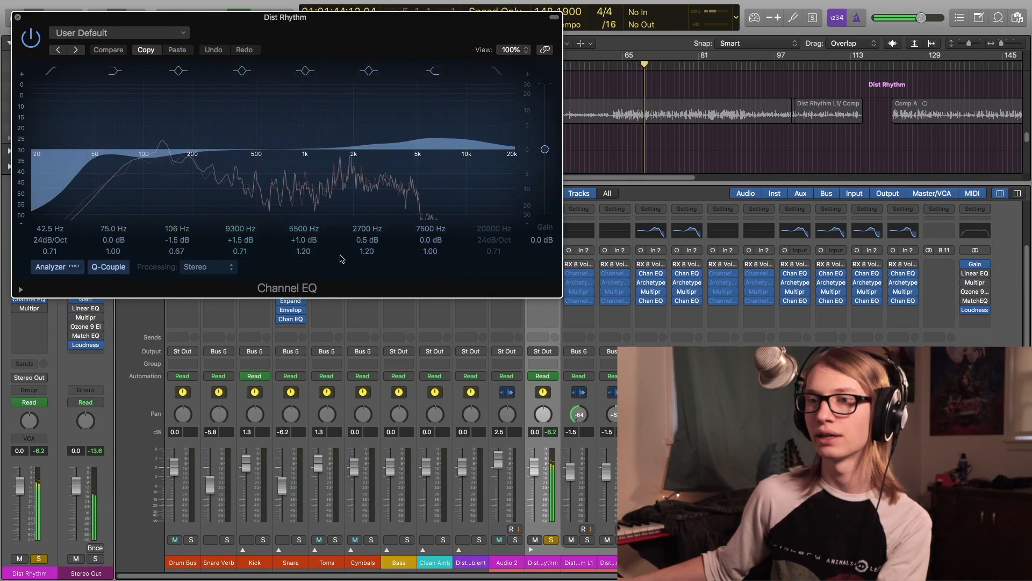
{"action": "key", "text": "super+w"}
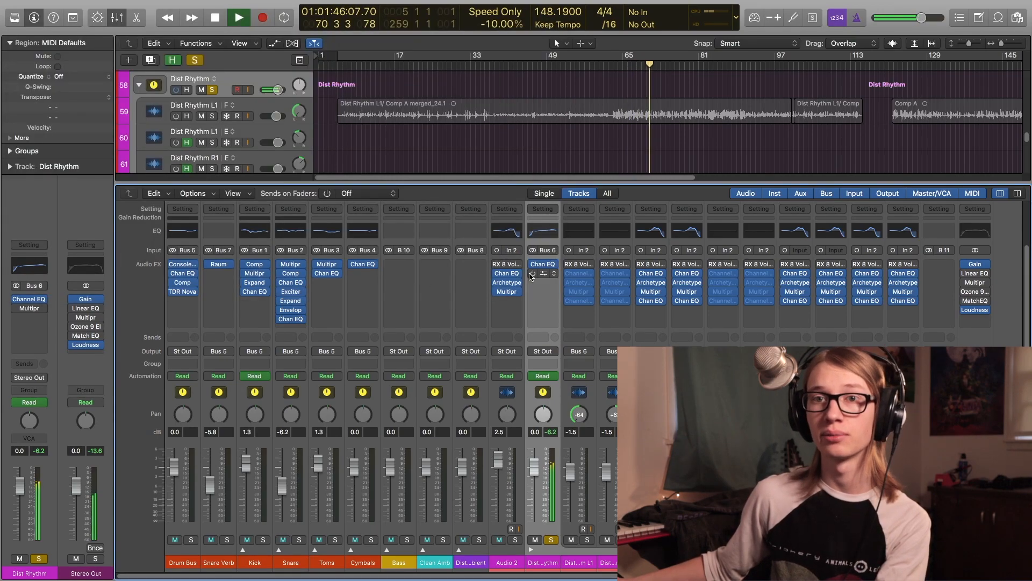
- Open the Dist Rhythm bus Multipressor and switch it off and on to compare its effect
{"action": "left_click", "coordinate": [543, 277]}
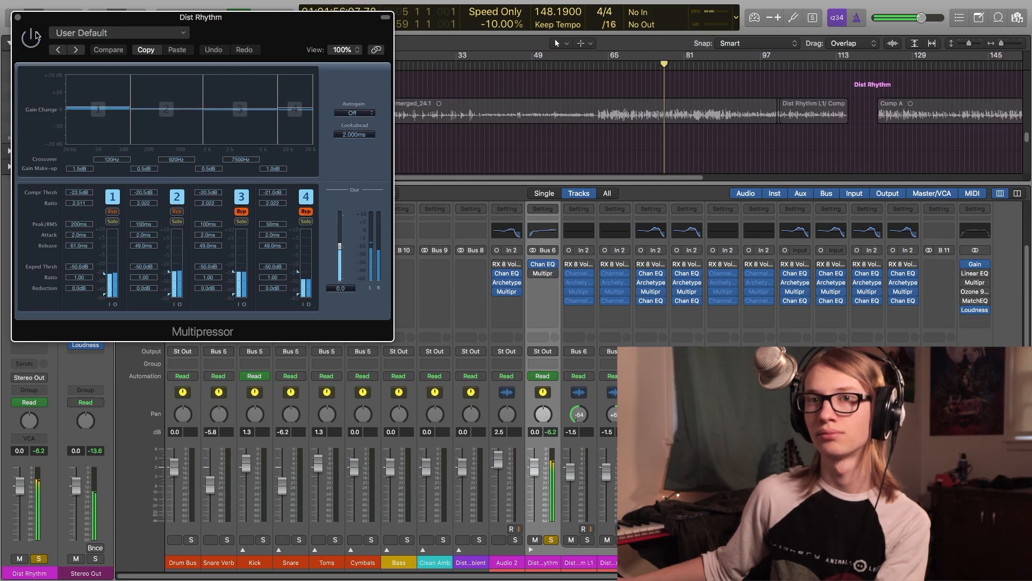
{"action": "left_click", "coordinate": [34, 36]}
{"action": "left_click", "coordinate": [32, 37]}
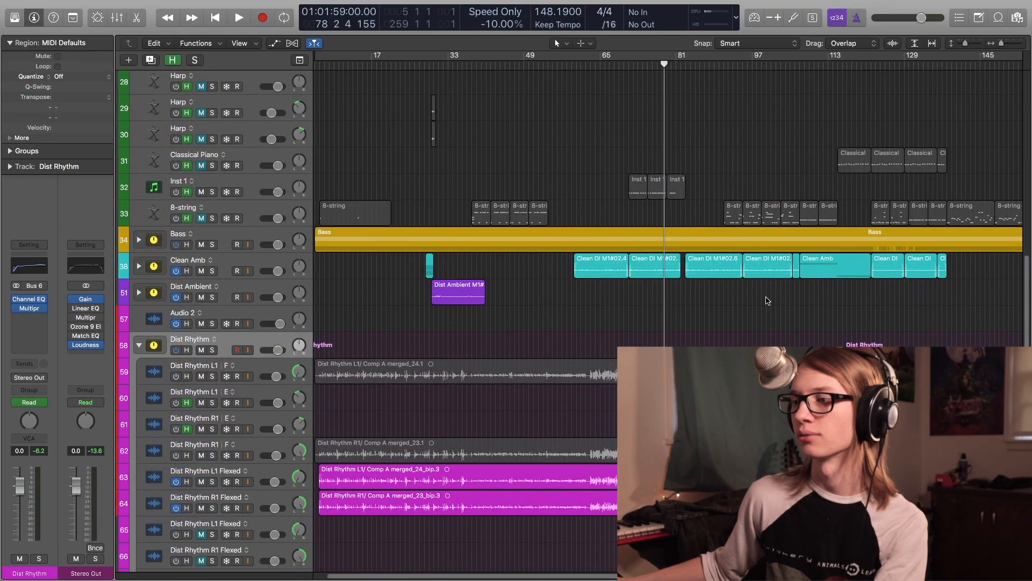
- Collapse the Dist Rhythm folder track and expand the Bass folder track
{"action": "left_click", "coordinate": [139, 344]}
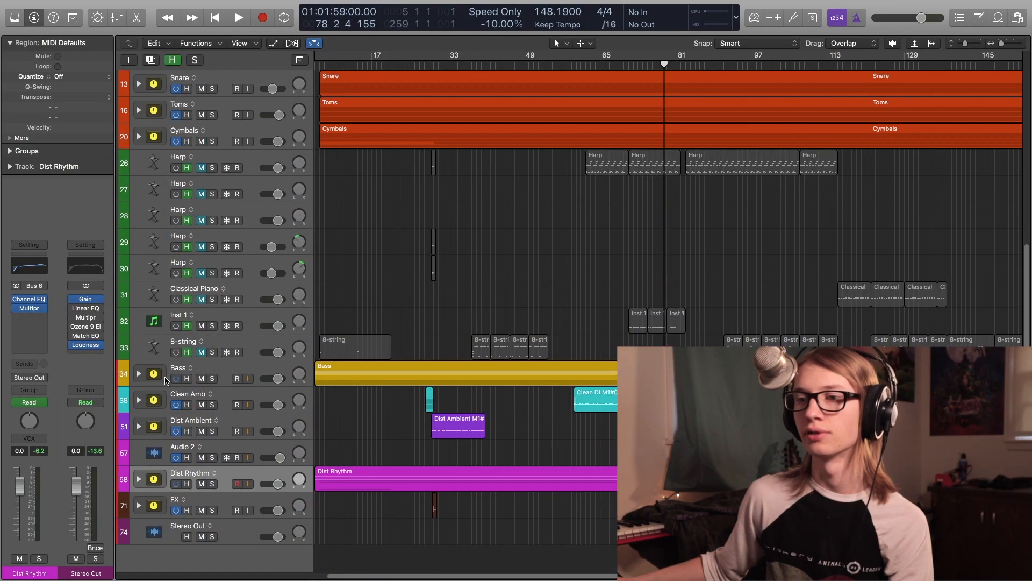
{"action": "left_click", "coordinate": [139, 375]}
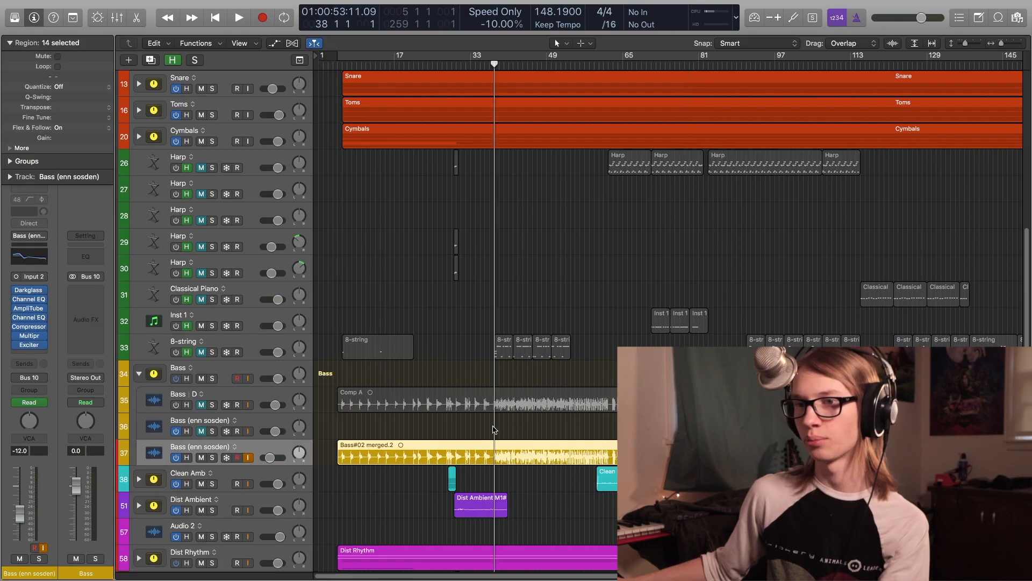
- Solo the Bass (enn sosden) track and open its AmpliTube 5 plug-in window
{"action": "left_click", "coordinate": [17, 291]}
{"action": "left_click_drag", "start_coordinate": [17, 318], "coordinate": [14, 344]}
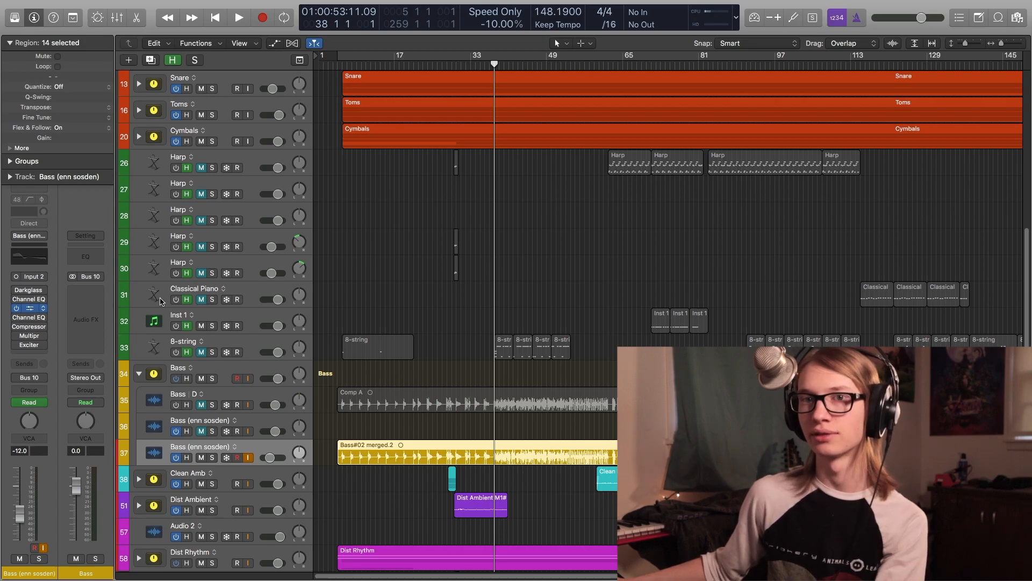
{"action": "key", "text": "s"}
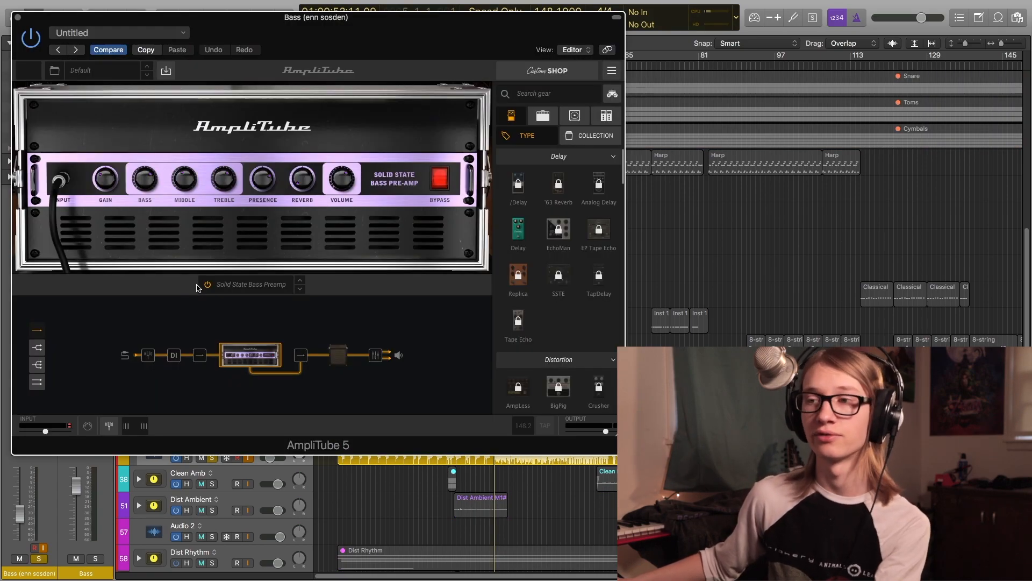
{"action": "left_click_drag", "start_coordinate": [363, 44], "coordinate": [506, 60]}
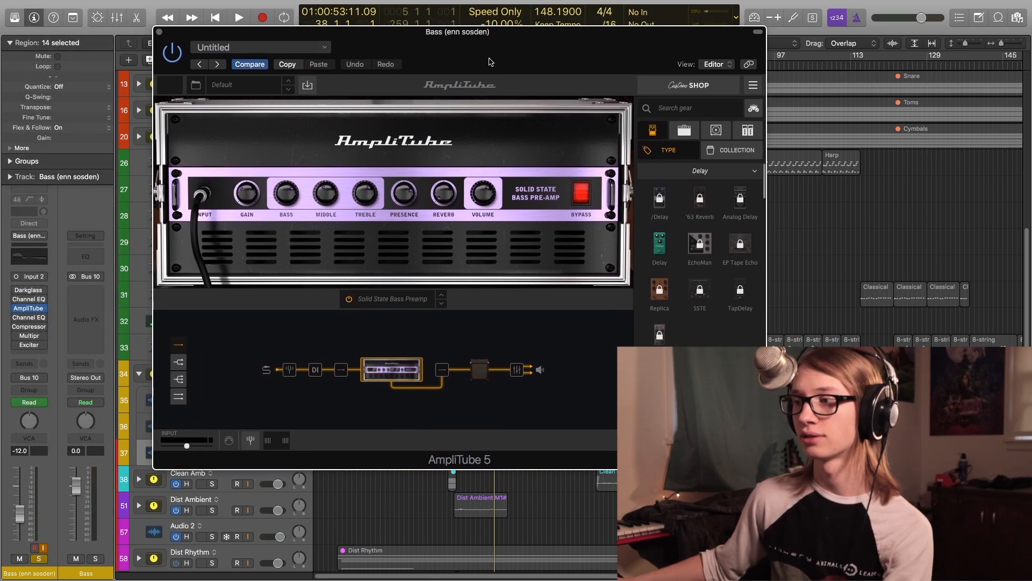
- Play back the bass with the AmpliTube Solid State Bass Pre-Amp shown, then close the plug-in window
{"action": "key", "text": "space"}
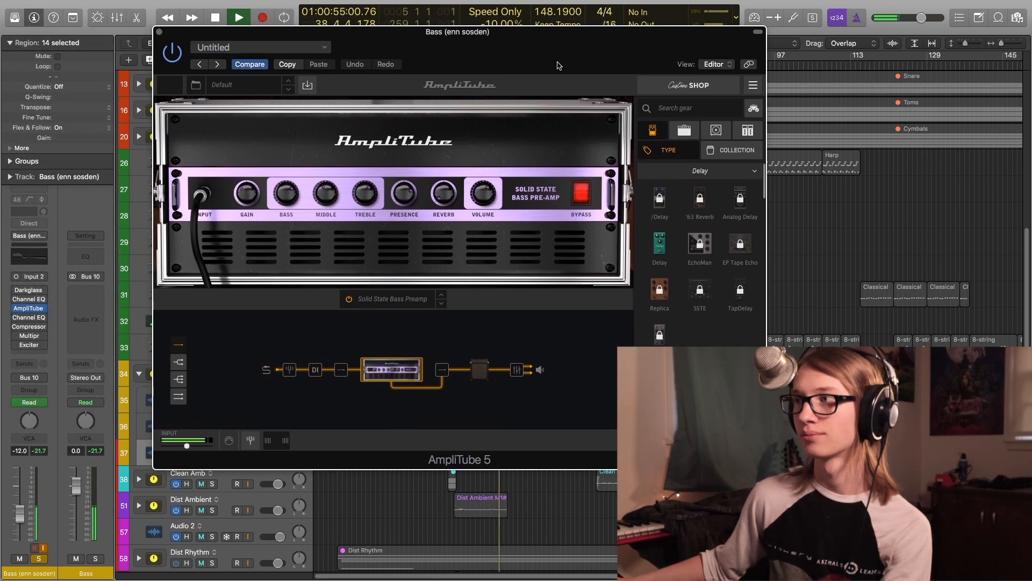
{"action": "left_click_drag", "start_coordinate": [561, 60], "coordinate": [509, 60]}
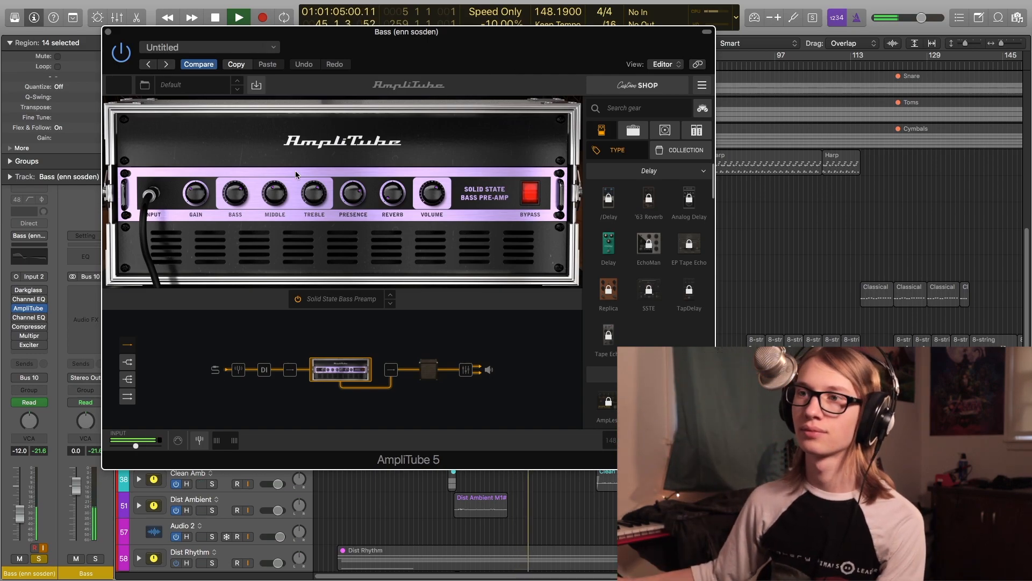
{"action": "key", "text": "super+w"}
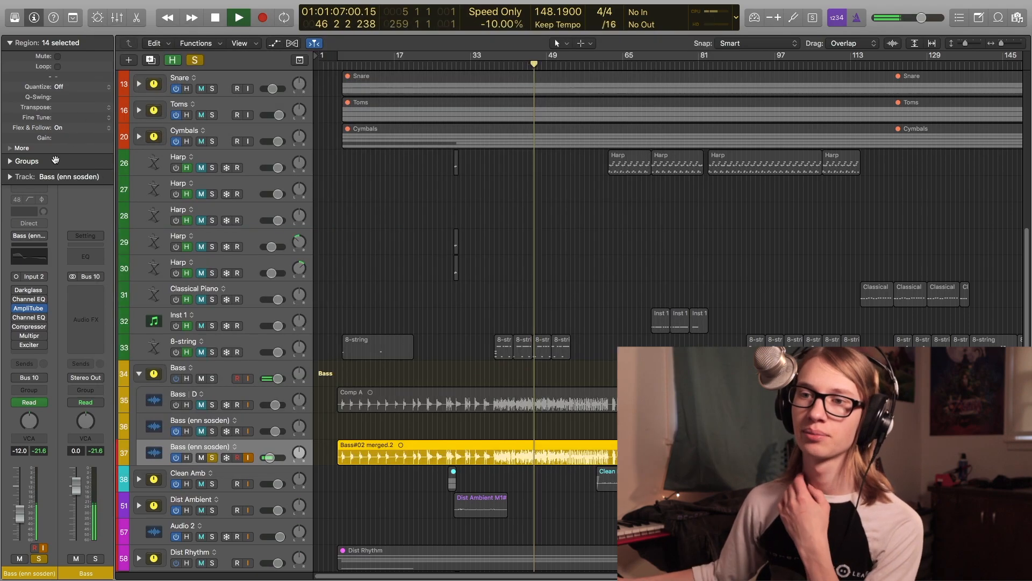
- Open the bass's Darkglass Ultra plug-in, switch its Distortion footswitch on and off, and close it
{"action": "mouse_move", "coordinate": [18, 291]}
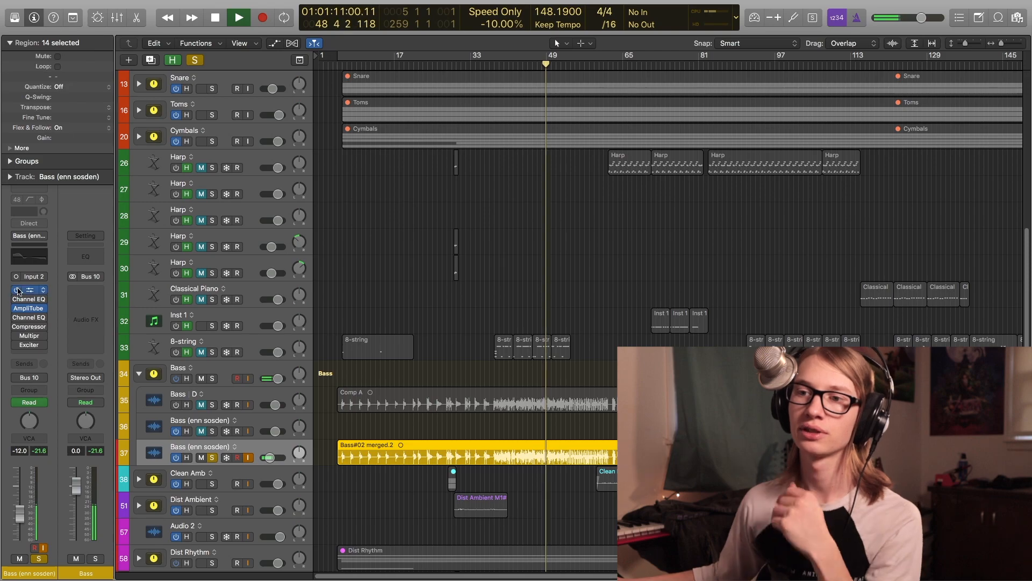
{"action": "left_click", "coordinate": [29, 290]}
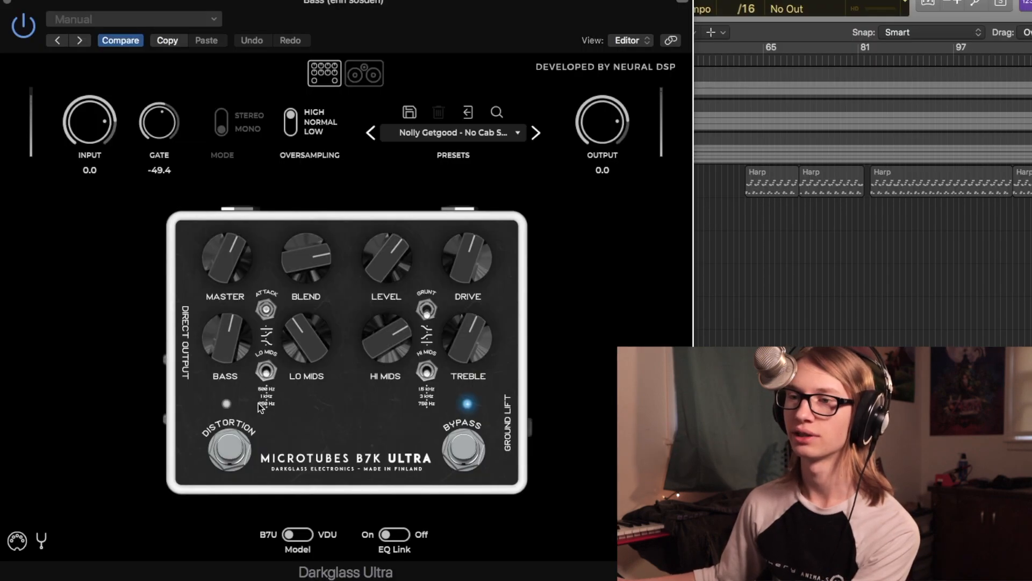
{"action": "left_click", "coordinate": [237, 442]}
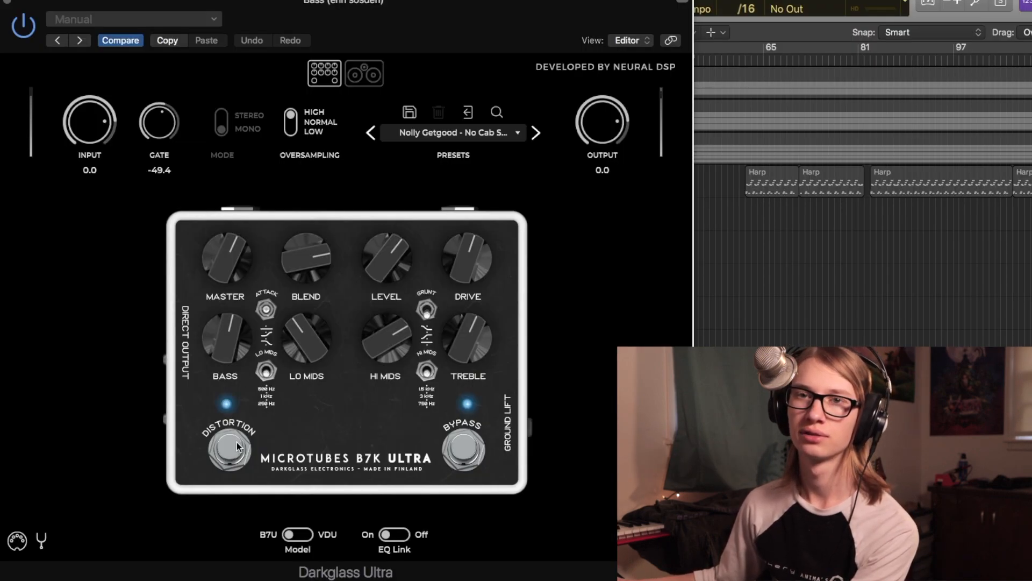
{"action": "left_click", "coordinate": [237, 446]}
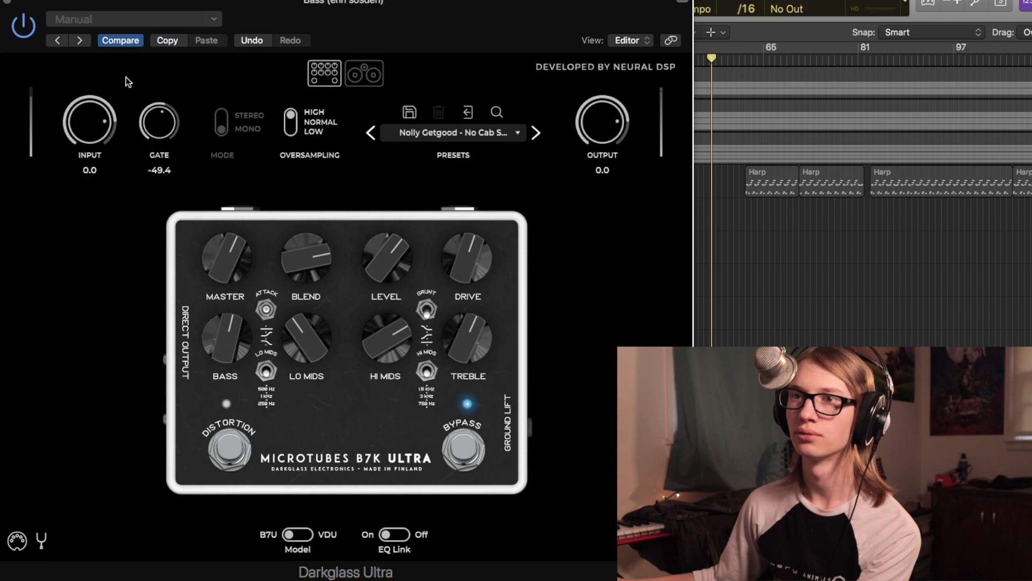
{"action": "left_click", "coordinate": [6, 1]}
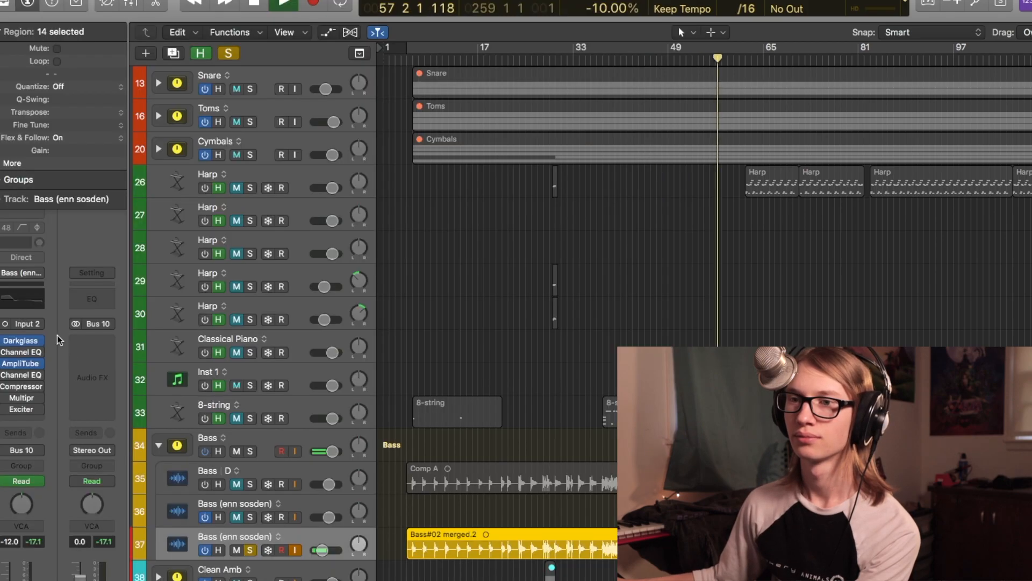
- Open the bass's first Channel EQ to show its curve during playback, then close it
{"action": "left_click", "coordinate": [16, 356]}
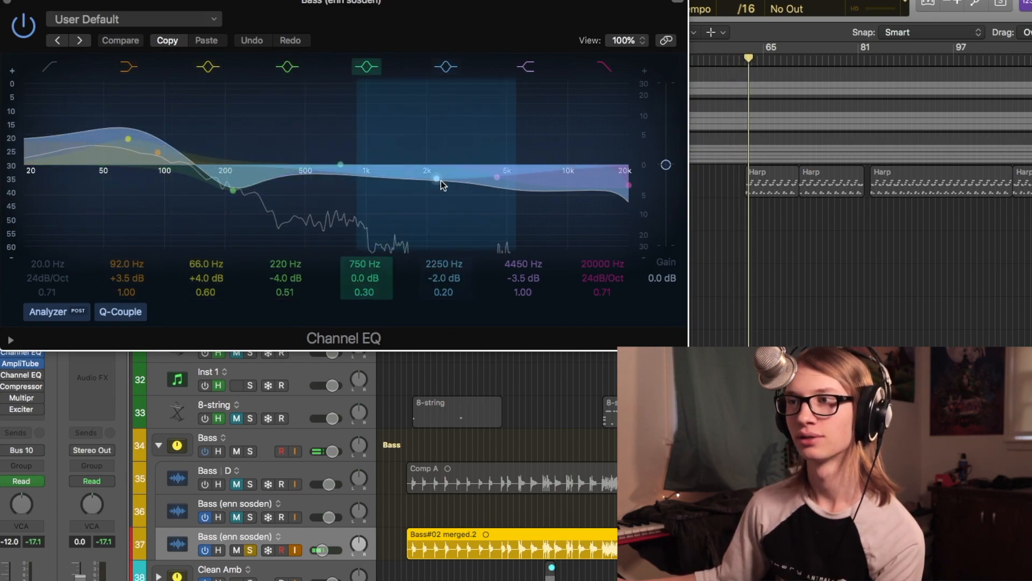
{"action": "left_click", "coordinate": [7, 2]}
- Open the Channel EQ placed after AmpliTube on the bass to show its curve, then close it
{"action": "left_click", "coordinate": [5, 375]}
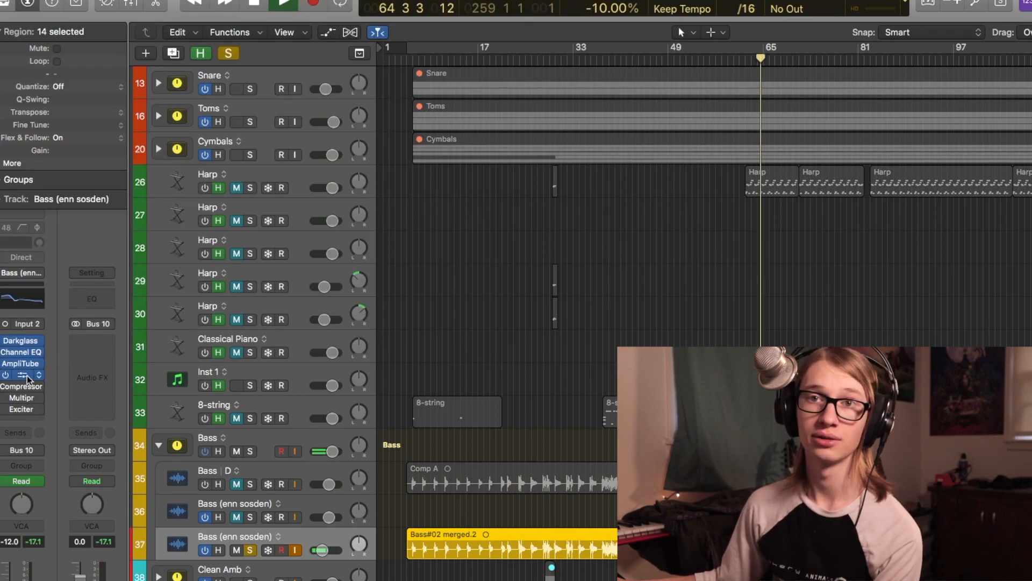
{"action": "left_click", "coordinate": [22, 375]}
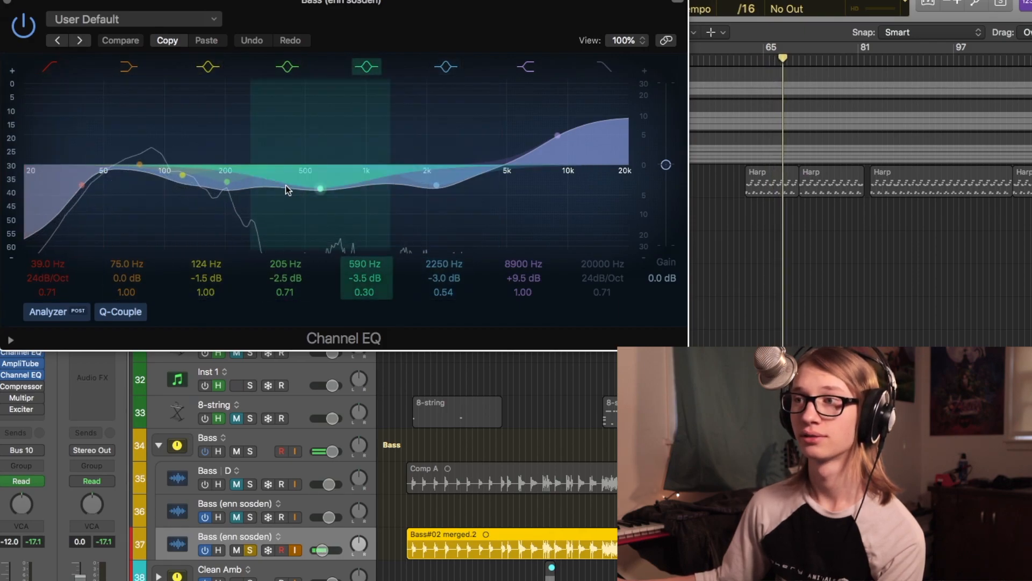
{"action": "left_click", "coordinate": [8, 3]}
- Open the bass Multipressor and switch it off and on twice to compare during playback
{"action": "left_click", "coordinate": [21, 386]}
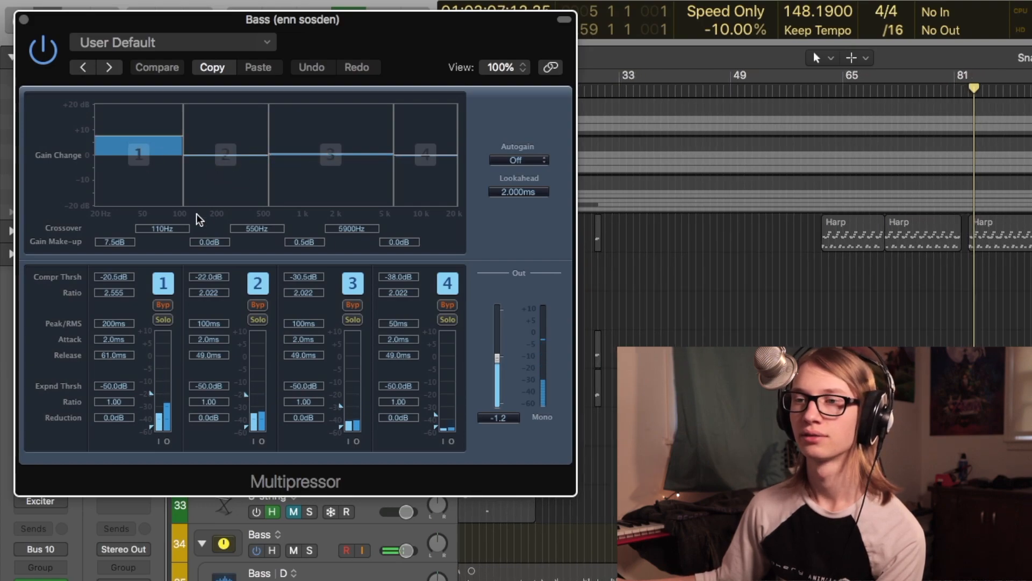
{"action": "left_click", "coordinate": [46, 47]}
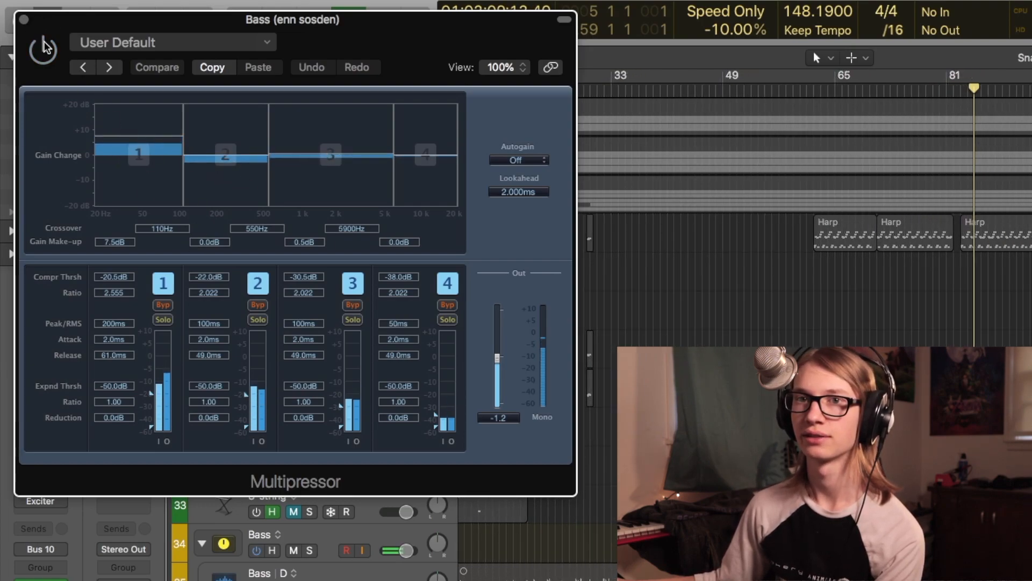
{"action": "left_click", "coordinate": [47, 47]}
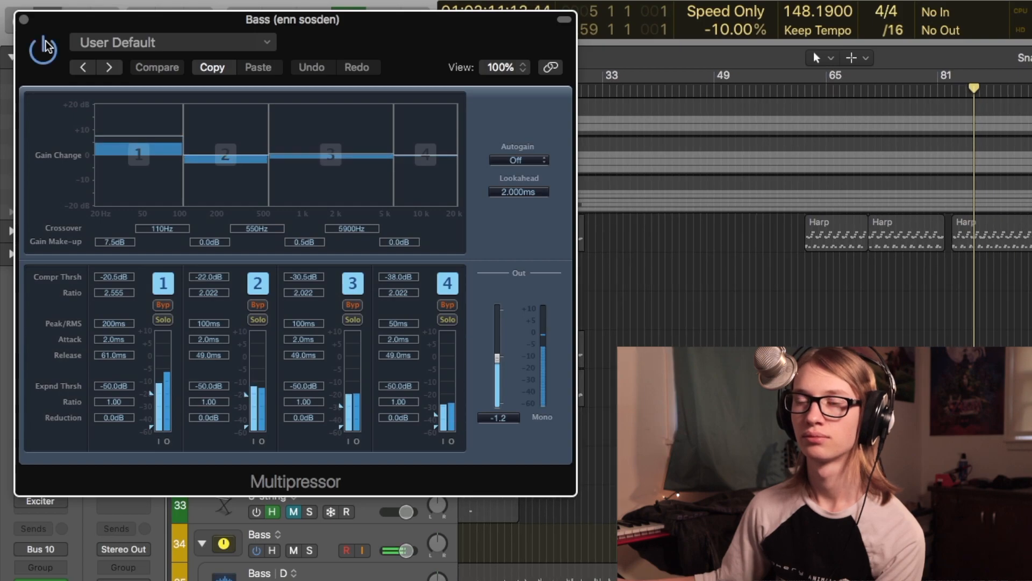
{"action": "left_click", "coordinate": [48, 46]}
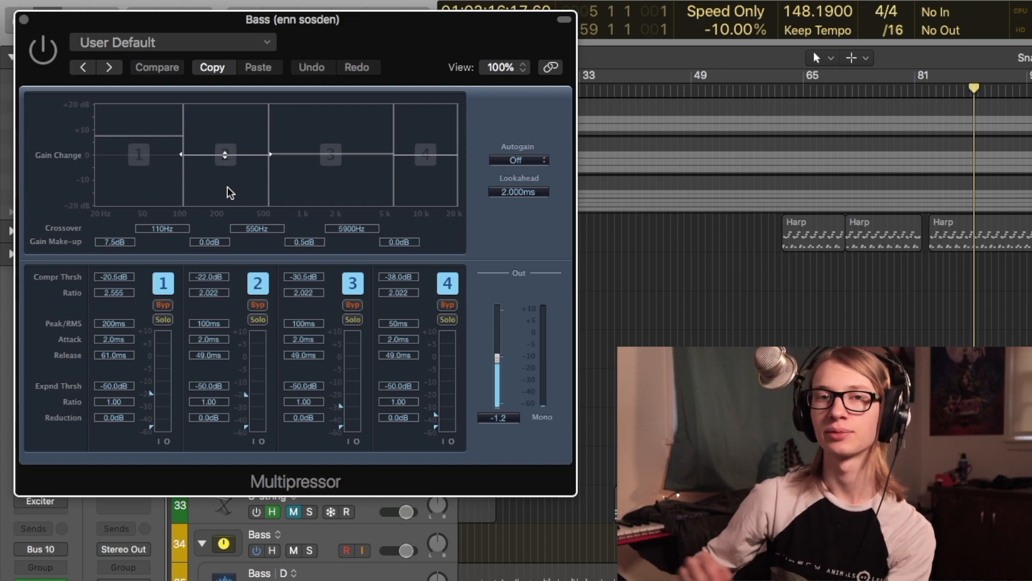
{"action": "left_click", "coordinate": [38, 49]}
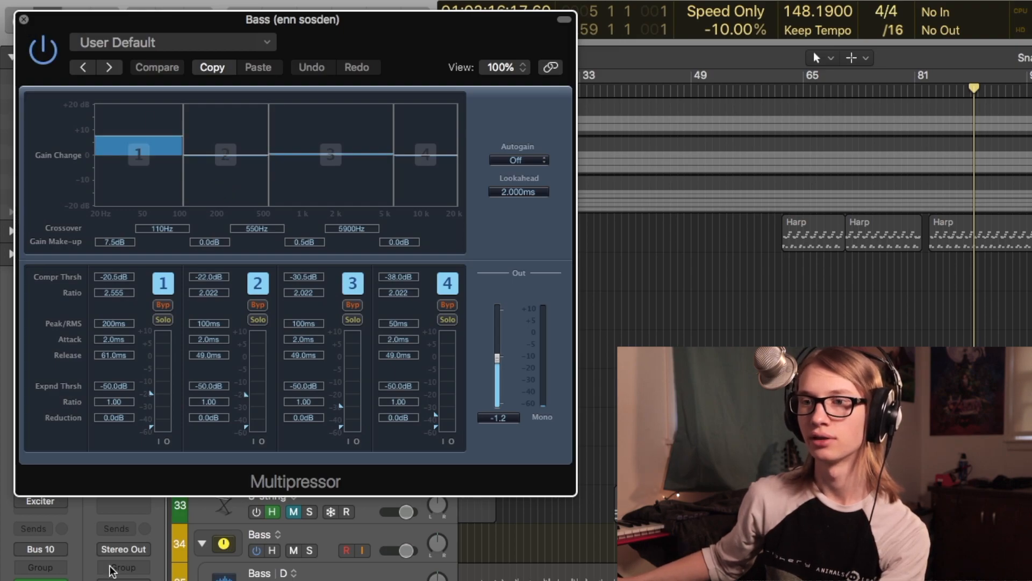
- Open the bass Exciter, replay from near bar 81, switch it off and on to compare, then stop and close it
{"action": "left_click", "coordinate": [54, 501]}
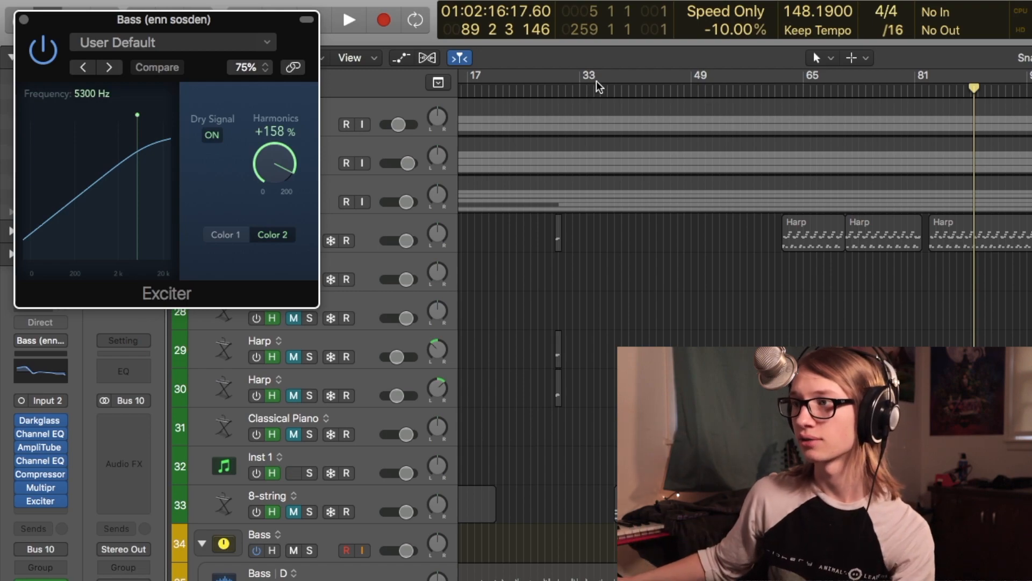
{"action": "left_click", "coordinate": [932, 91]}
{"action": "key", "text": "space"}
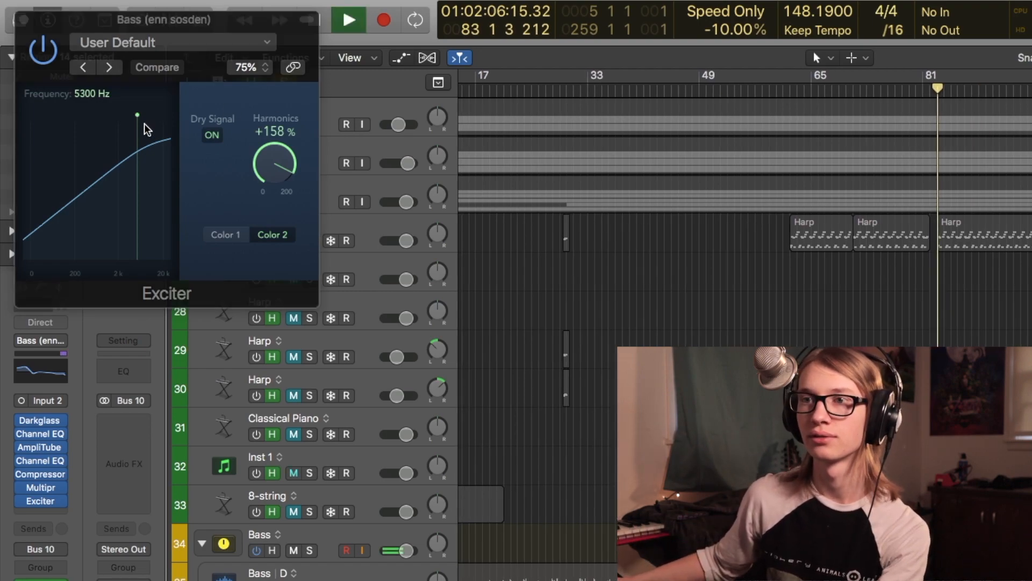
{"action": "left_click", "coordinate": [47, 48]}
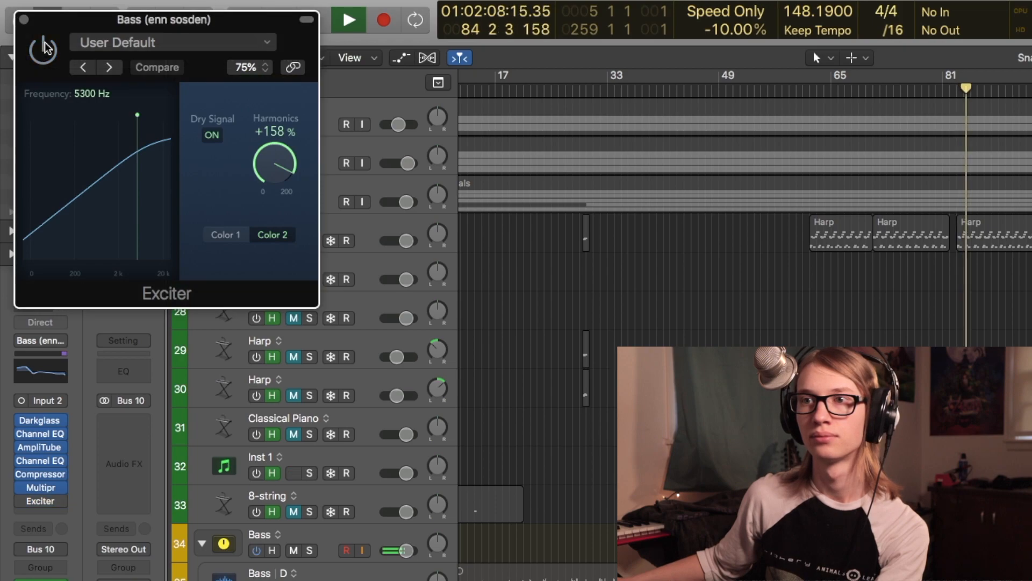
{"action": "left_click", "coordinate": [47, 48]}
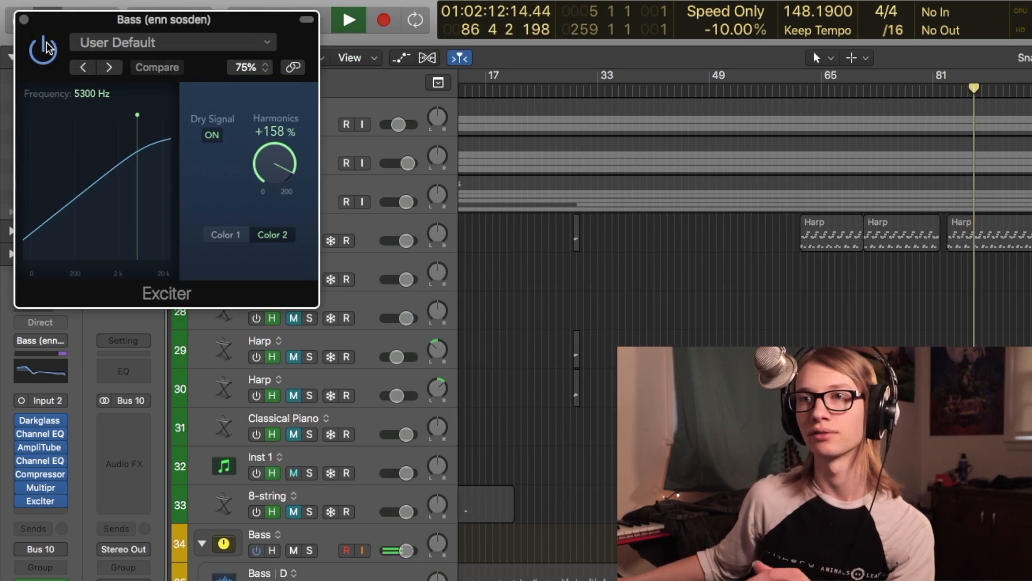
{"action": "key", "text": "space"}
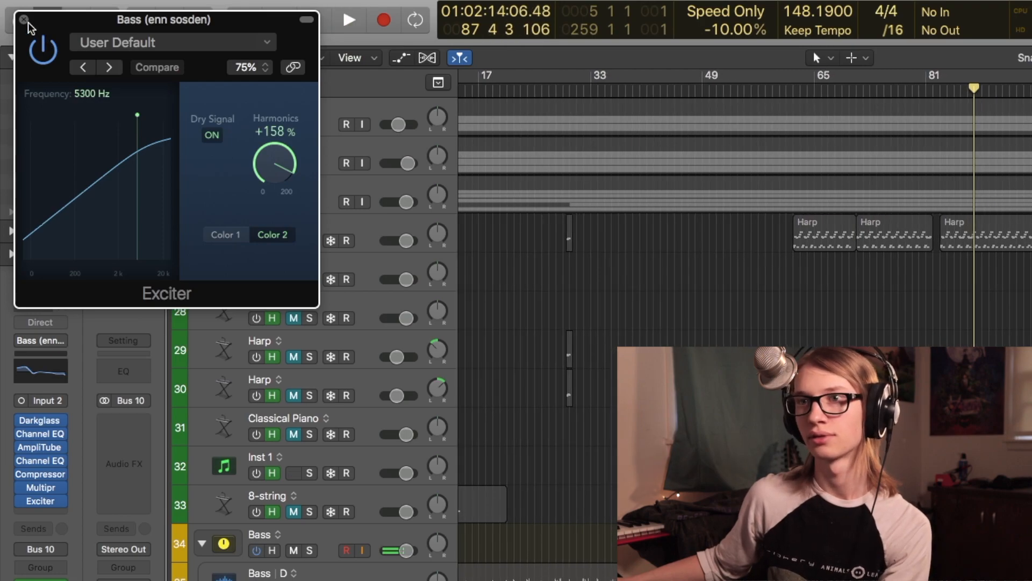
{"action": "left_click", "coordinate": [24, 19]}
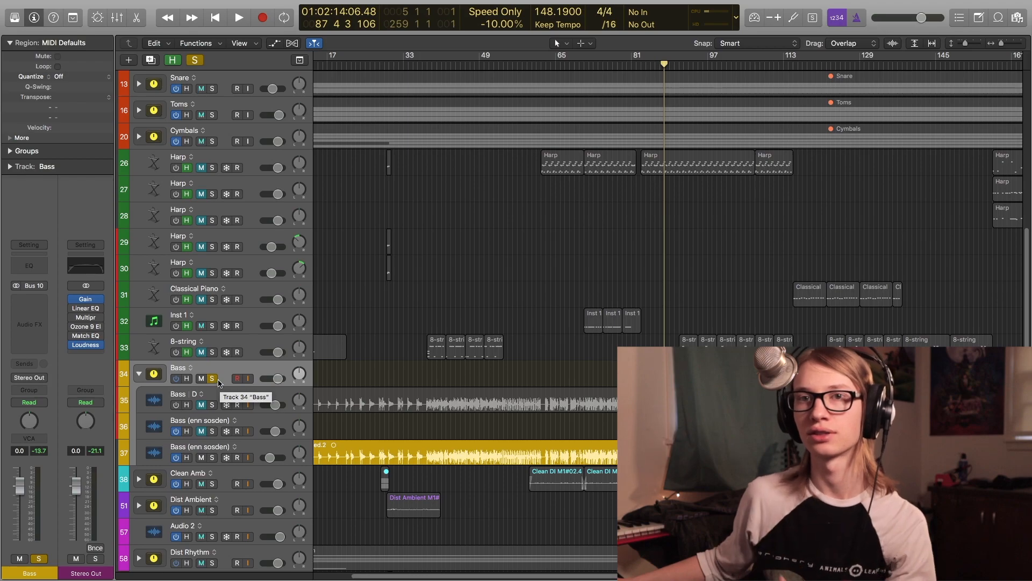
{"action": "scroll", "coordinate": [219, 383], "scroll_direction": "down", "scroll_amount": 3}
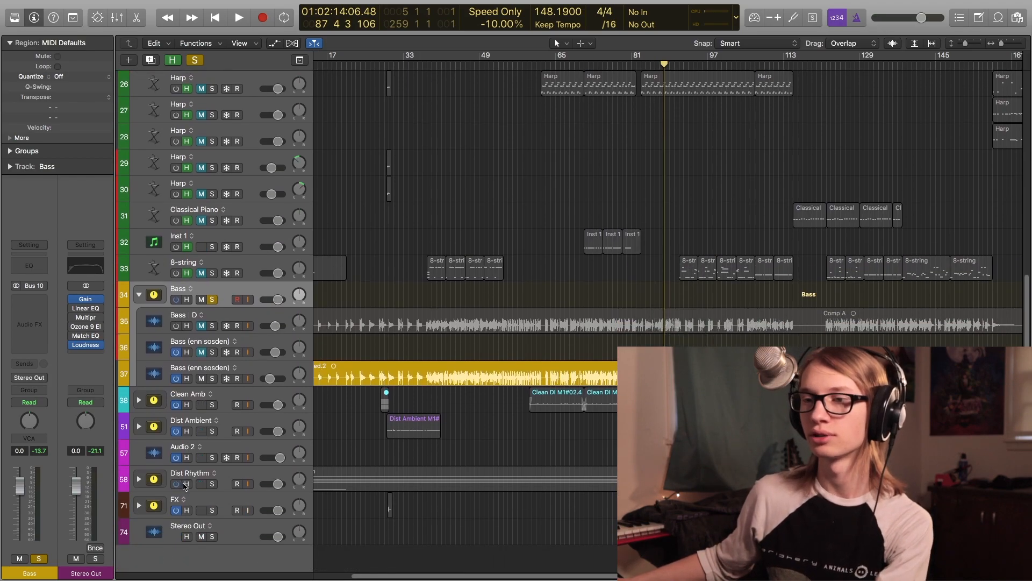
- Solo the Dist Rhythm track alongside the bass, place the playhead and start playback
{"action": "left_click", "coordinate": [211, 483]}
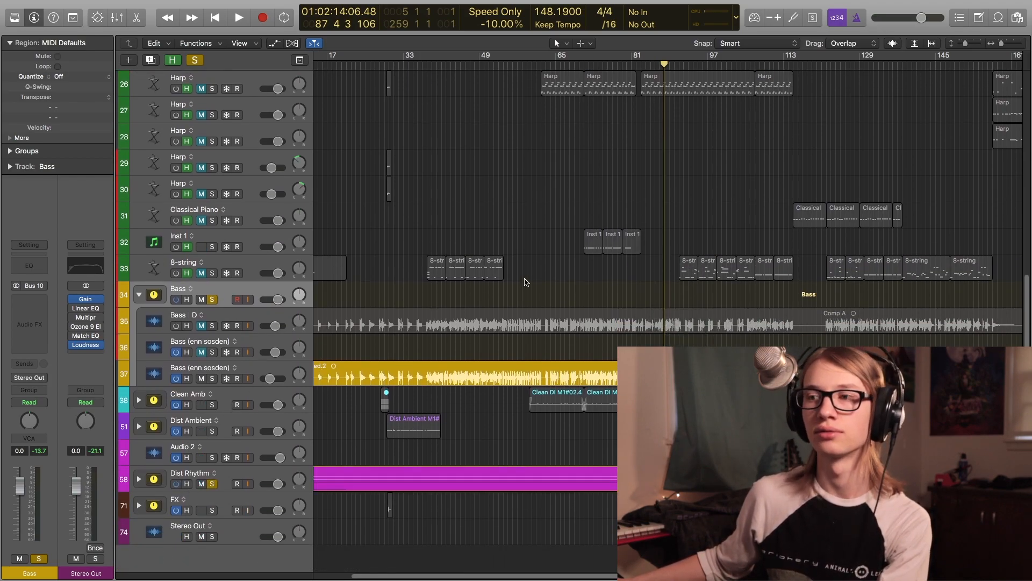
{"action": "left_click", "coordinate": [542, 300]}
{"action": "left_click", "coordinate": [431, 317]}
{"action": "left_click", "coordinate": [428, 295]}
{"action": "key", "text": "space"}
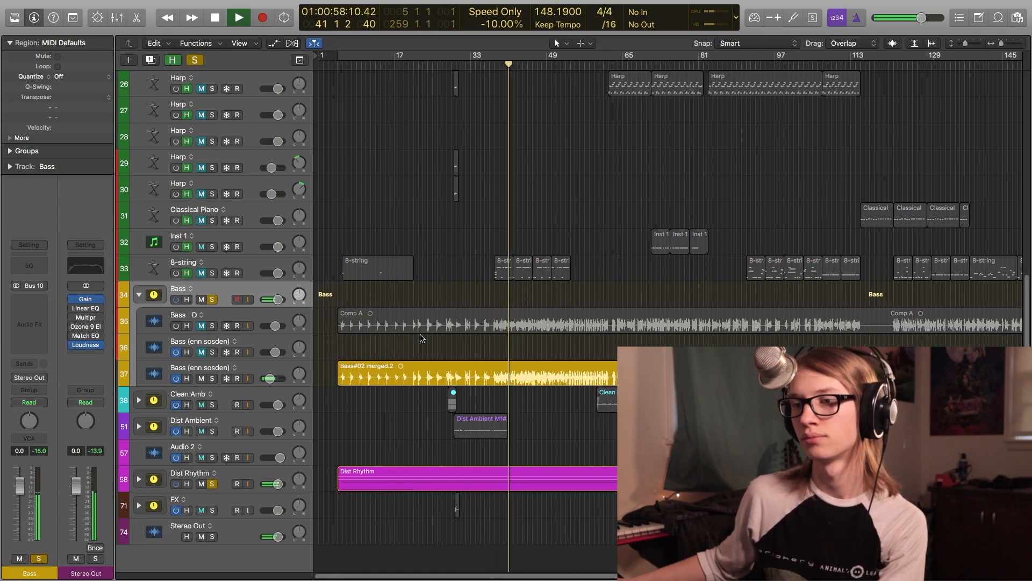
- Select the Bass (enn sosden) track and move playback to near bar 245 at the end of the song
{"action": "left_click", "coordinate": [262, 368]}
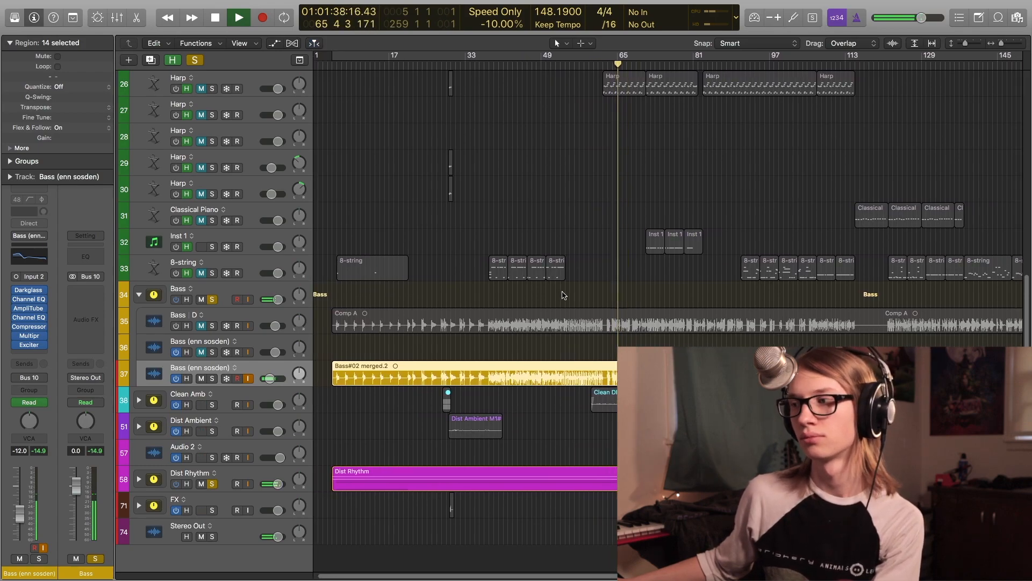
{"action": "scroll", "coordinate": [564, 295], "scroll_direction": "right", "scroll_amount": 15}
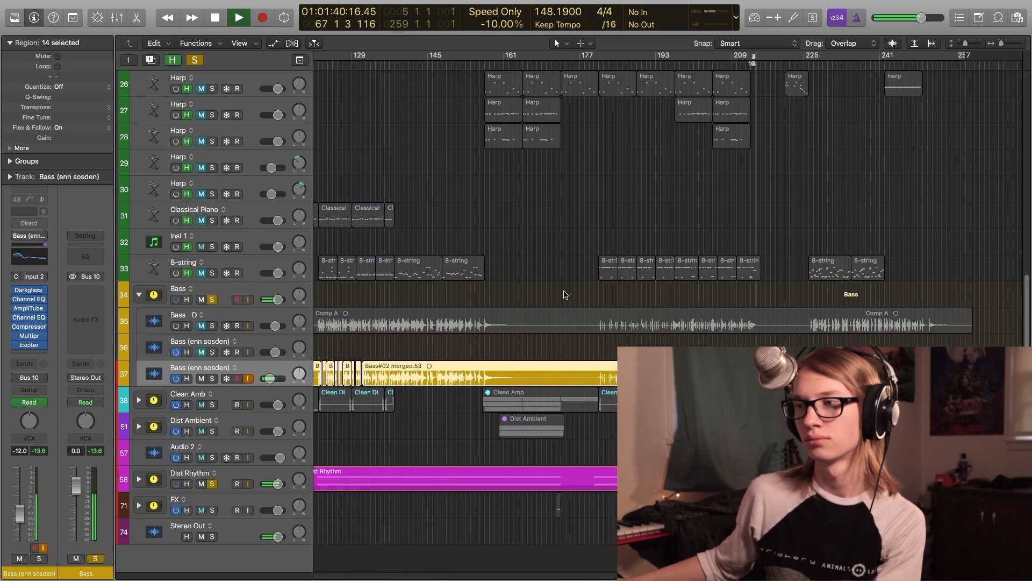
{"action": "left_click", "coordinate": [565, 294]}
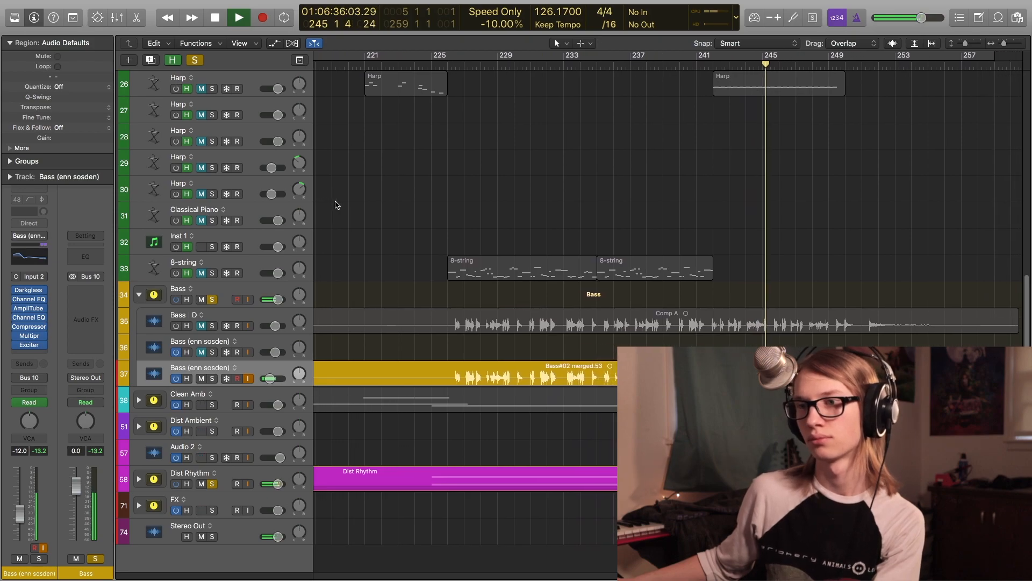
- Clear all track solos, collapse the Bass track stack and stop playback
{"action": "left_click", "coordinate": [194, 61]}
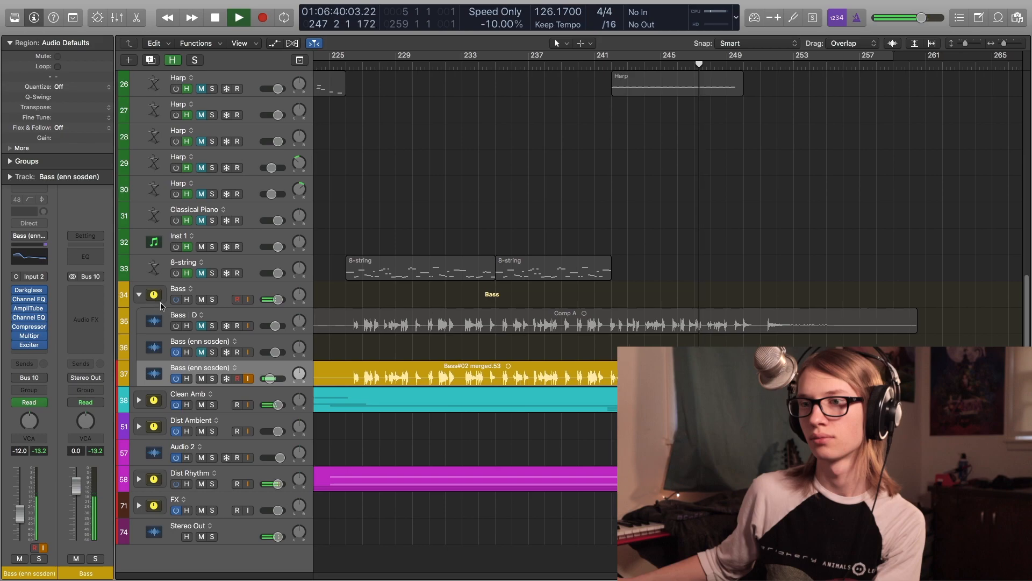
{"action": "left_click", "coordinate": [138, 295]}
{"action": "key", "text": "space"}
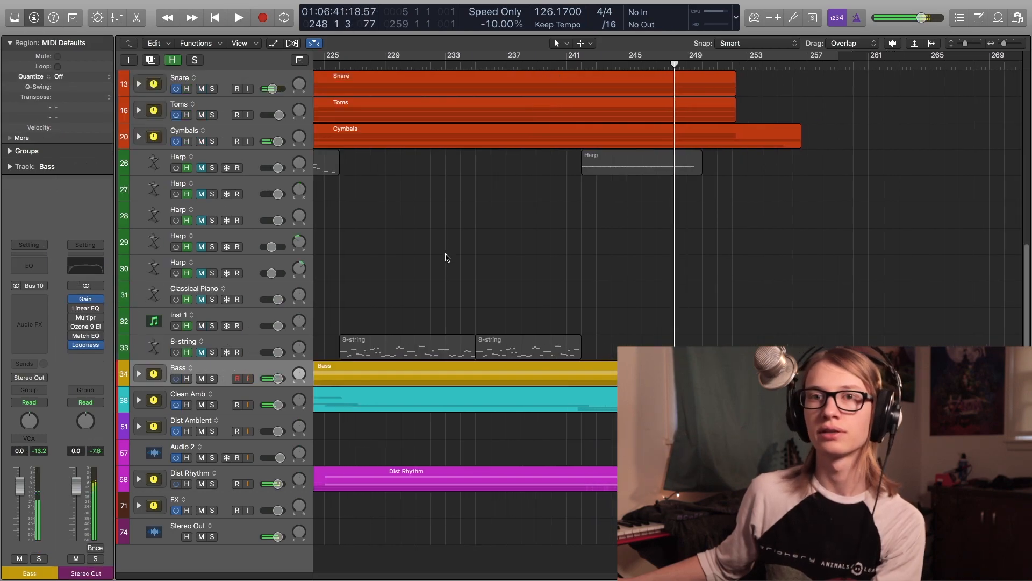
{"action": "key", "text": "z"}
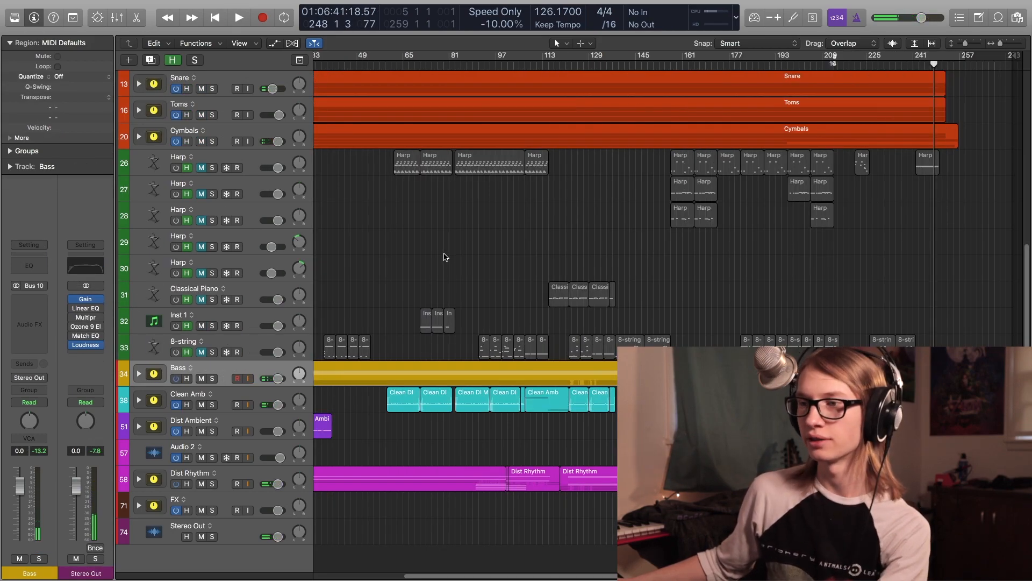
- Place the playhead near bar 57, expand the Clean Amb track stack and select its first Clean DI M1 track
{"action": "left_click", "coordinate": [390, 321]}
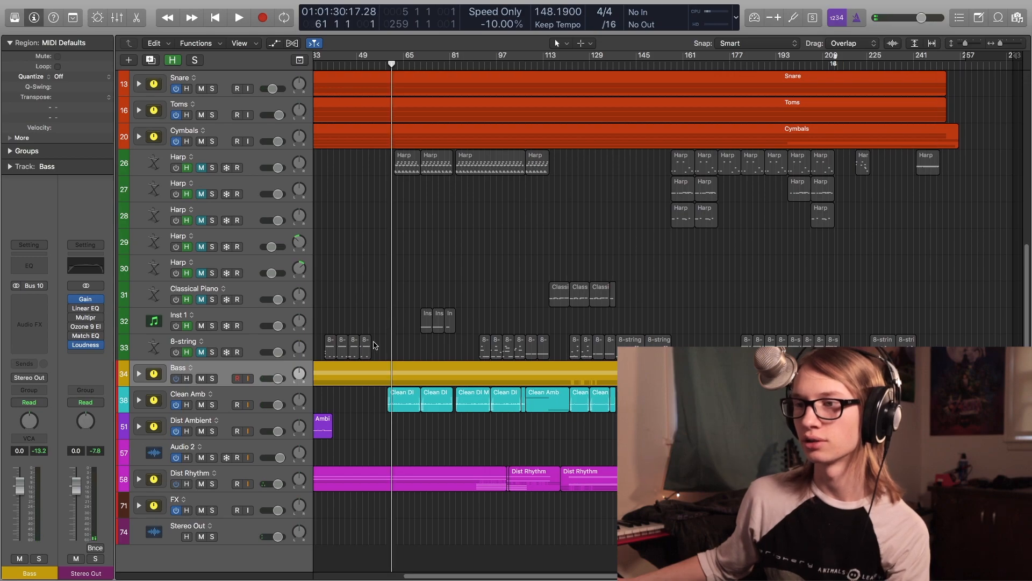
{"action": "left_click", "coordinate": [380, 350]}
{"action": "left_click", "coordinate": [139, 400]}
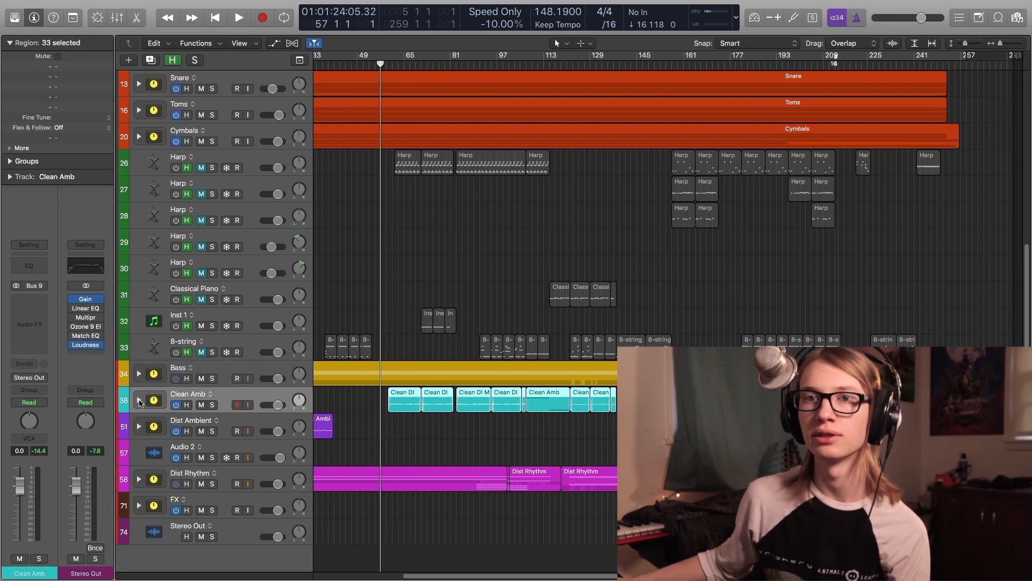
{"action": "left_click", "coordinate": [354, 289]}
{"action": "key", "text": "super+Left"}
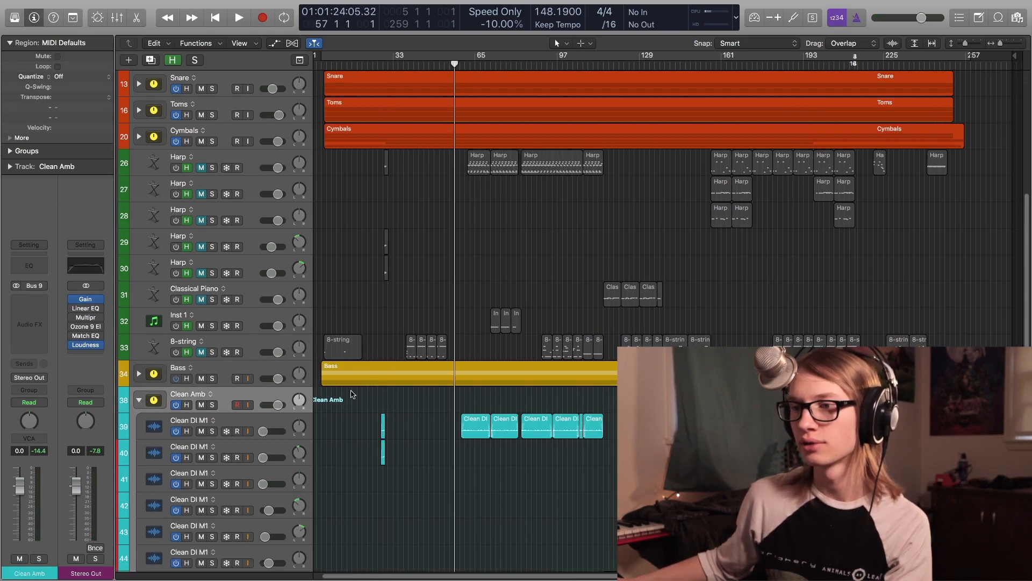
{"action": "key", "text": "Down"}
{"action": "scroll", "coordinate": [350, 394], "scroll_direction": "left", "scroll_amount": 1}
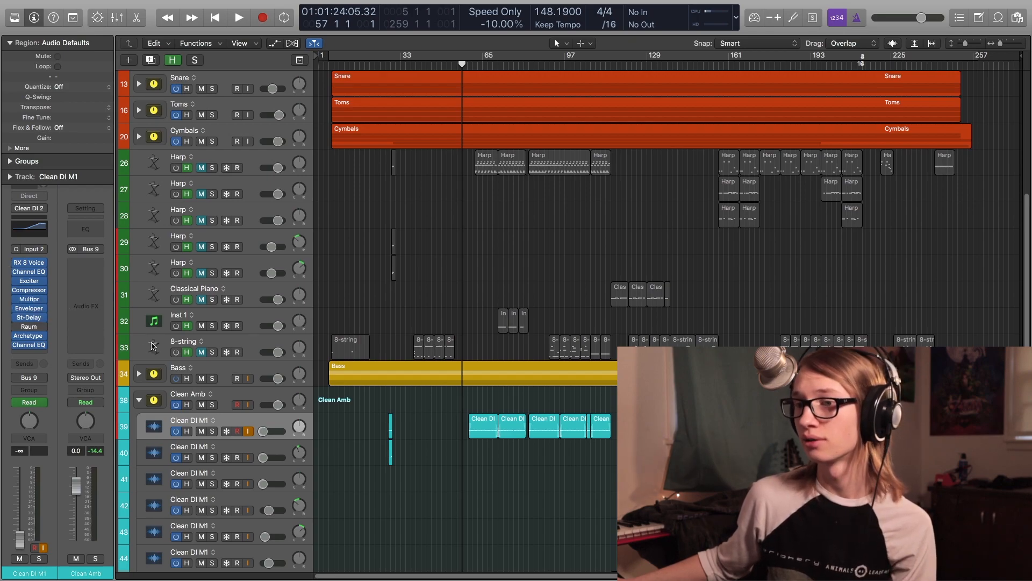
- Solo the Clean DI M1 track and play it from near bar 57, then stop
{"action": "key", "text": "s"}
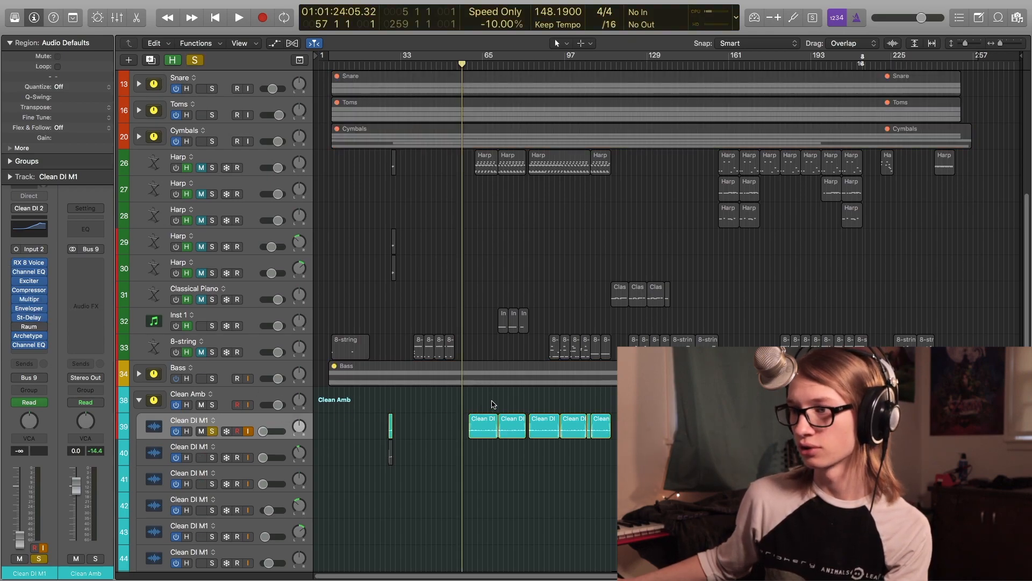
{"action": "left_click", "coordinate": [495, 400], "text": "shift"}
{"action": "left_click", "coordinate": [498, 400], "text": "shift"}
{"action": "key", "text": "space"}
{"action": "scroll", "coordinate": [498, 401], "scroll_direction": "up", "scroll_amount": 5}
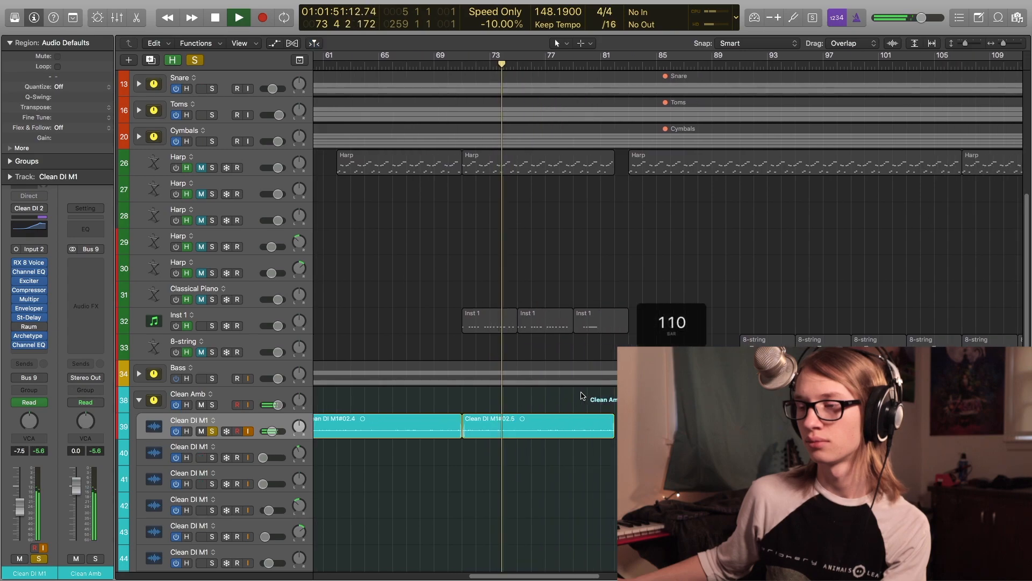
{"action": "key", "text": "space"}
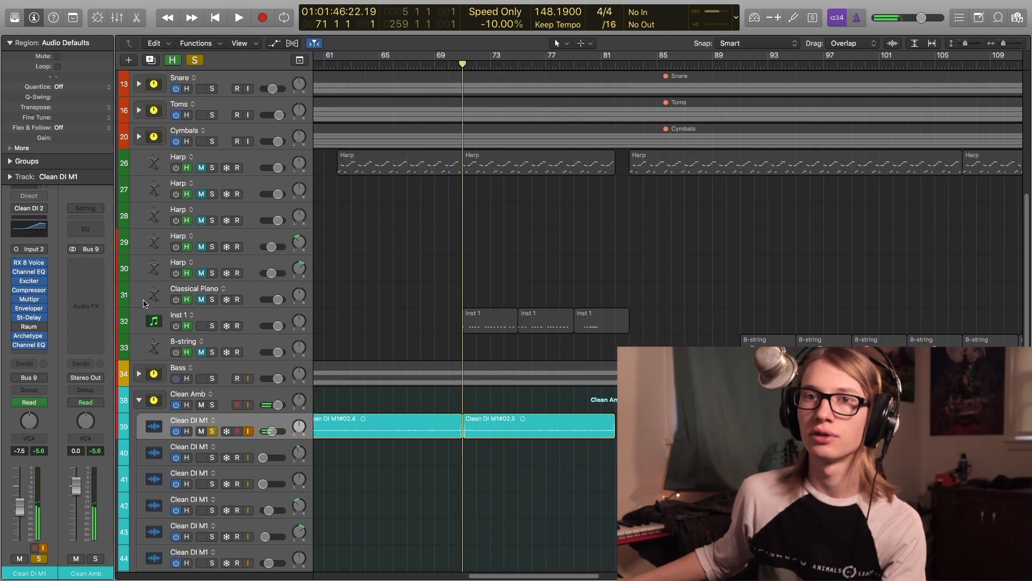
- Open the RX 8 Voice De-noise plug-in on Clean DI M1 to show its settings, close it and briefly play
{"action": "left_click", "coordinate": [29, 262]}
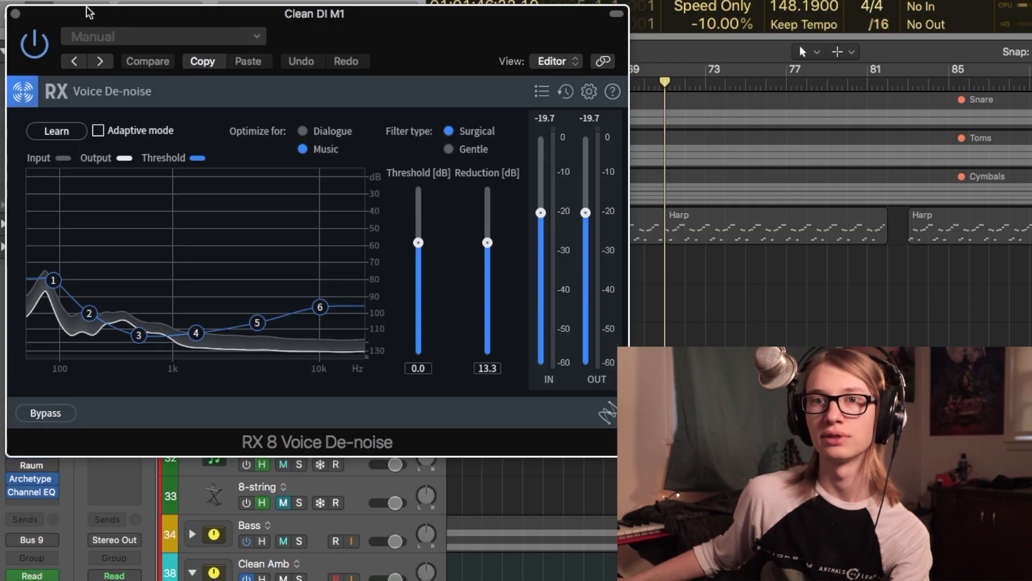
{"action": "left_click", "coordinate": [15, 14]}
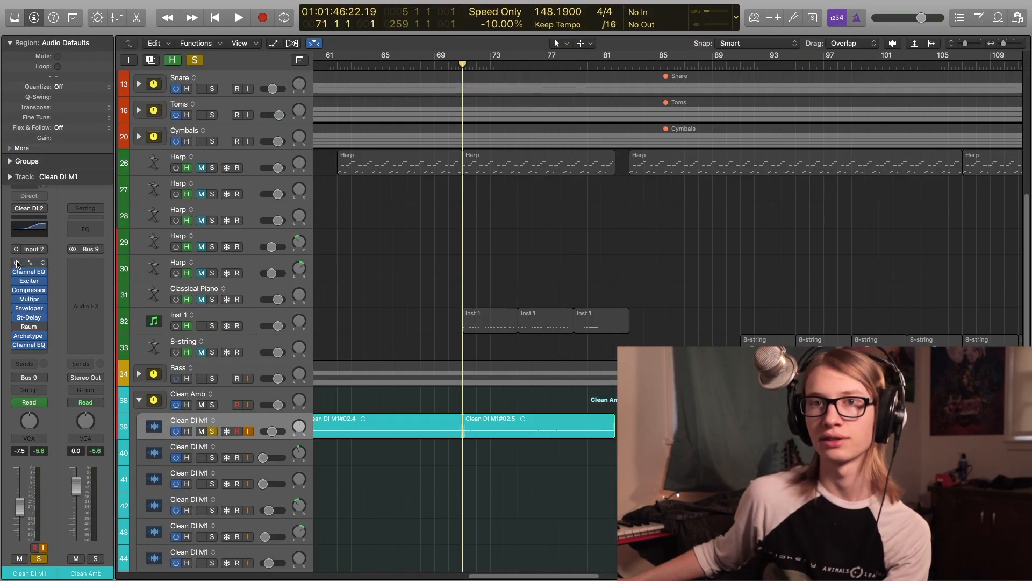
{"action": "key", "text": "space"}
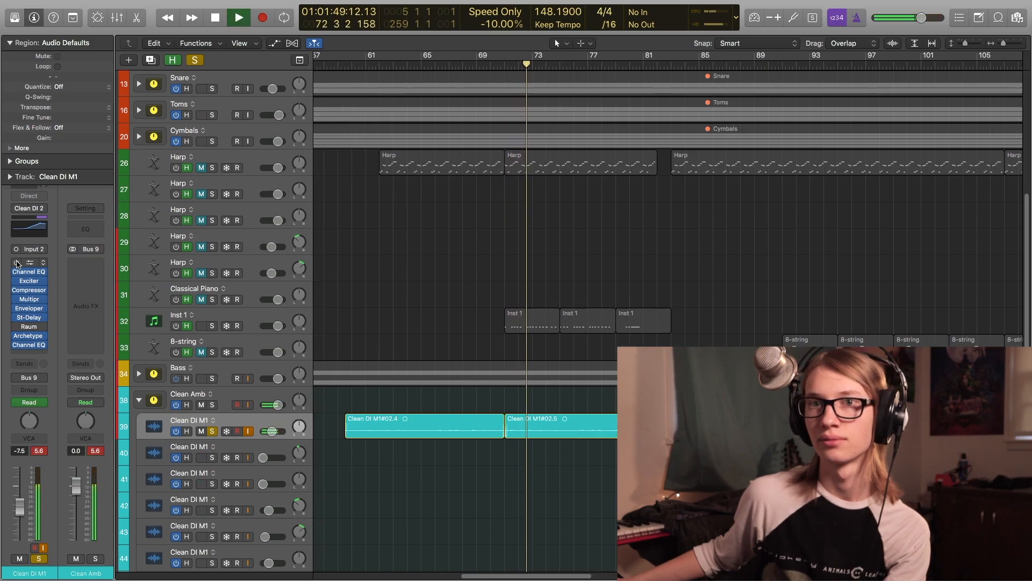
{"action": "key", "text": "space"}
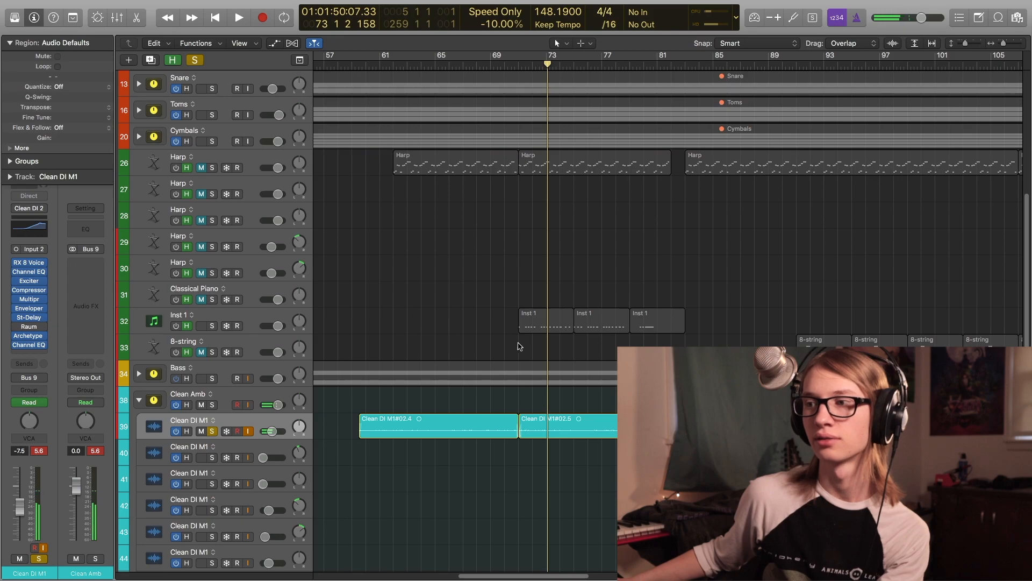
- Bypass all plug-ins on Clean DI M1 and play from near bar 71 to hear the unprocessed clean guitar
{"action": "left_click", "coordinate": [519, 345]}
{"action": "key", "text": "space"}
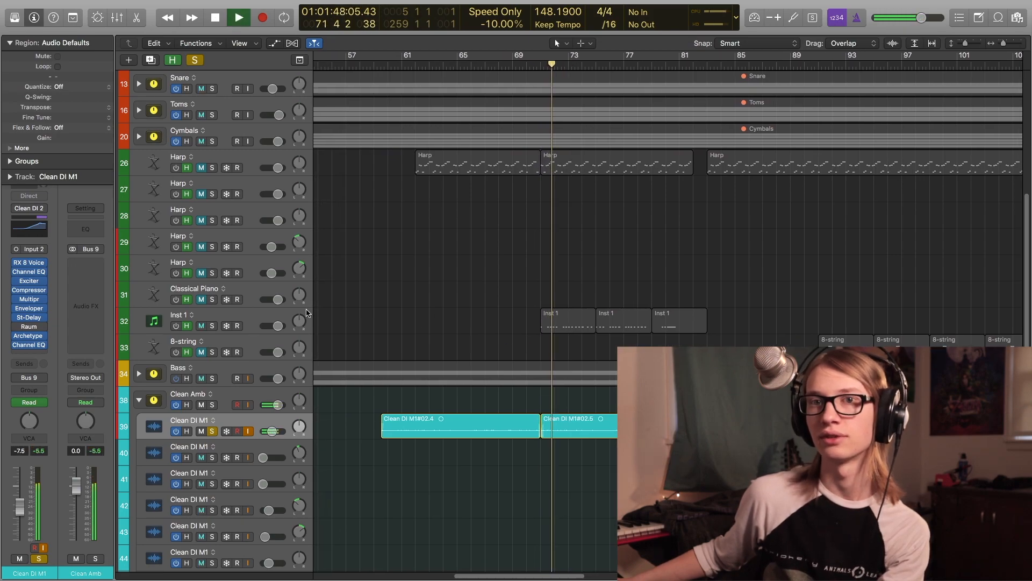
{"action": "key", "text": "space"}
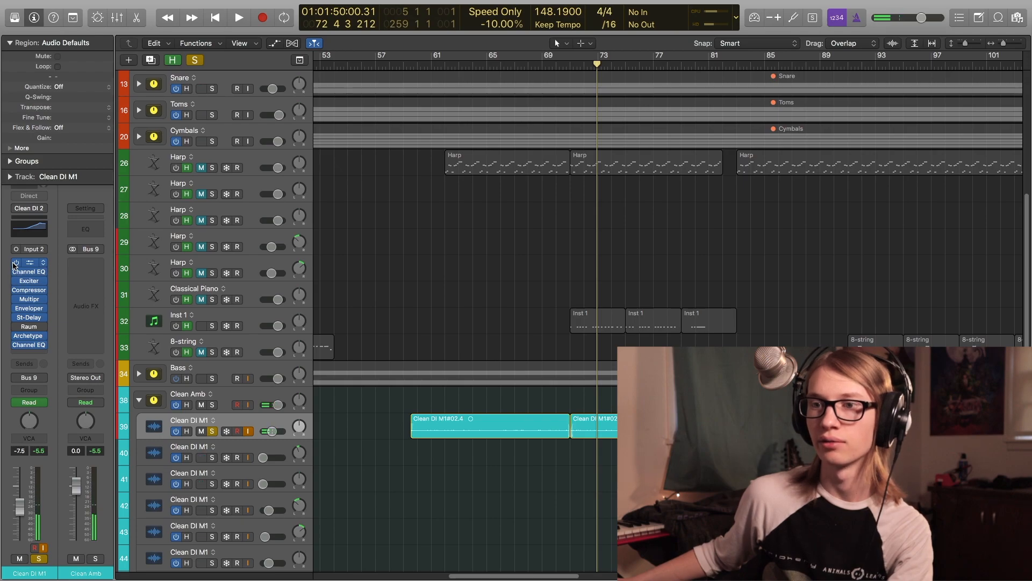
{"action": "left_click_drag", "start_coordinate": [15, 264], "coordinate": [14, 317]}
{"action": "left_click", "coordinate": [573, 351]}
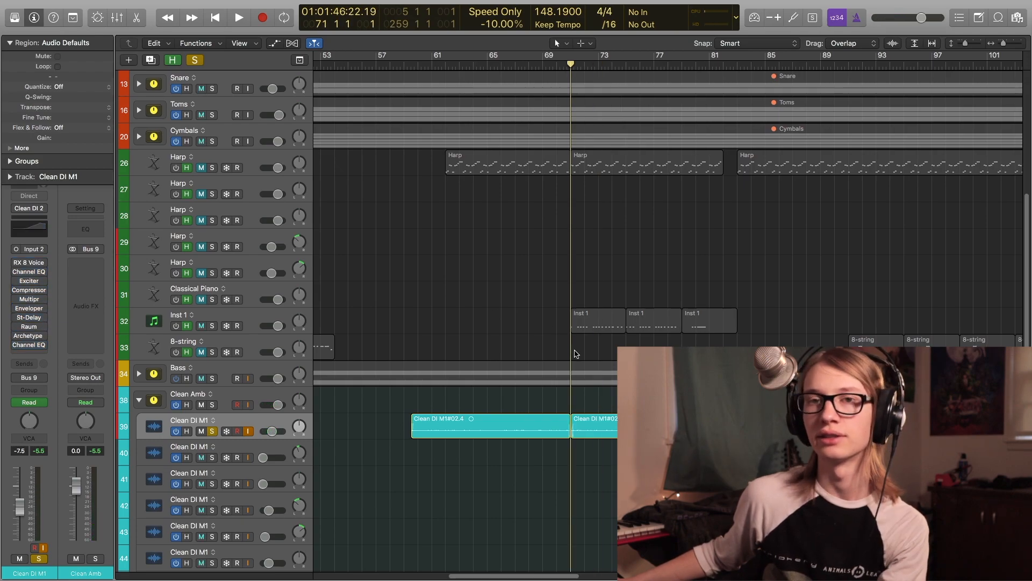
{"action": "key", "text": "space"}
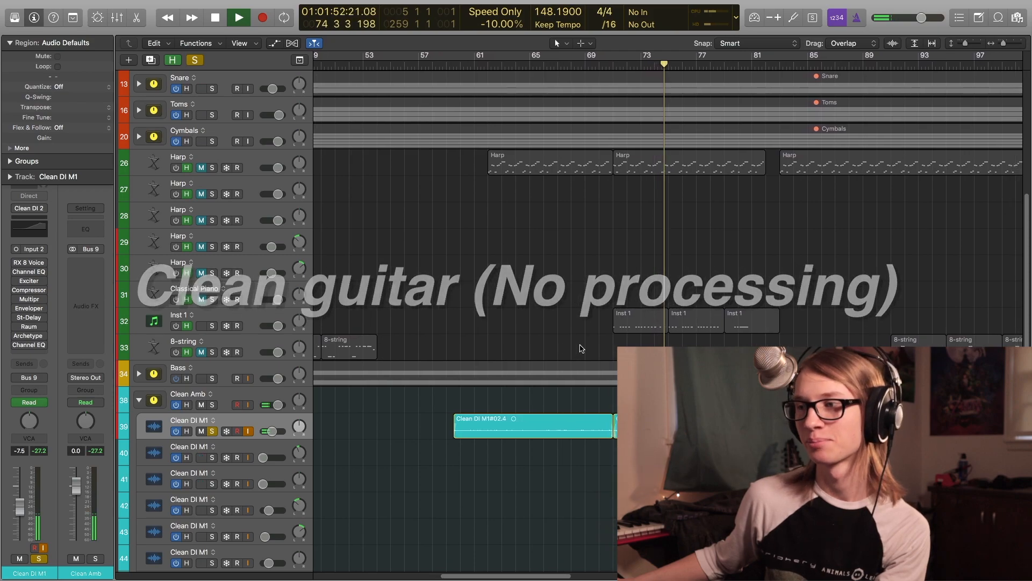
{"action": "key", "text": "space"}
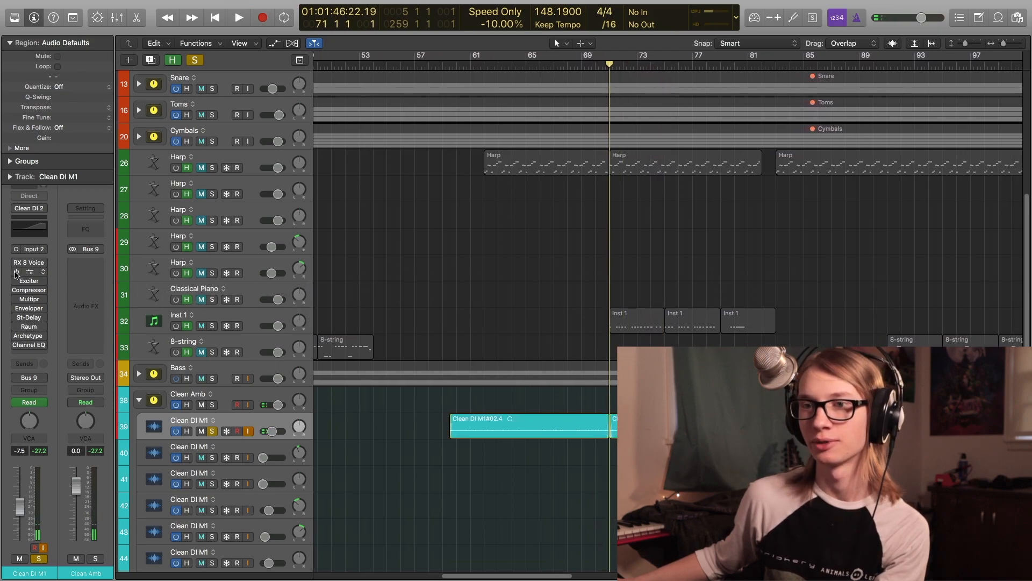
- Open the Clean DI M1 Channel EQ and start playback to show its curve
{"action": "left_click", "coordinate": [29, 272]}
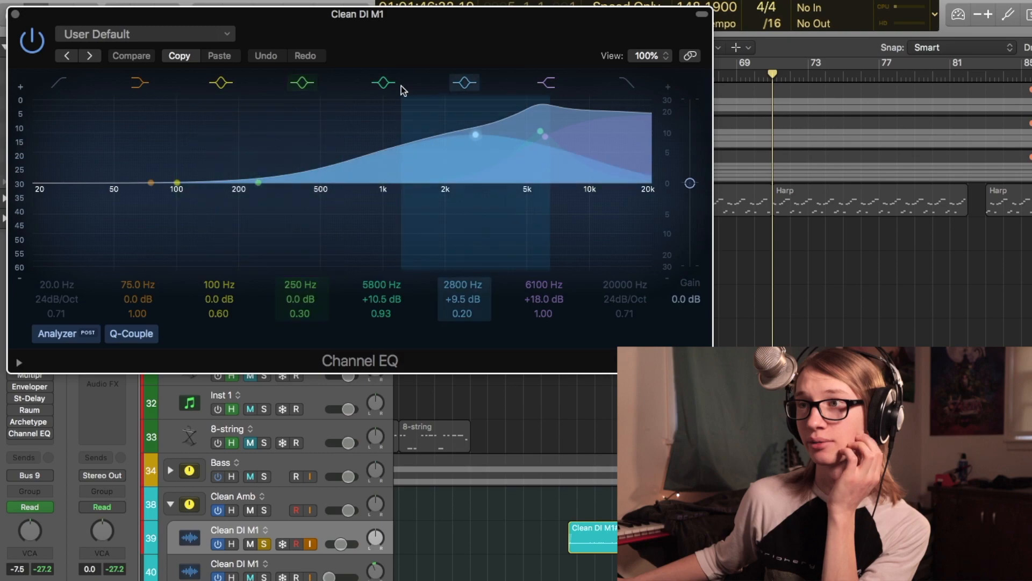
{"action": "left_click_drag", "start_coordinate": [458, 62], "coordinate": [464, 64]}
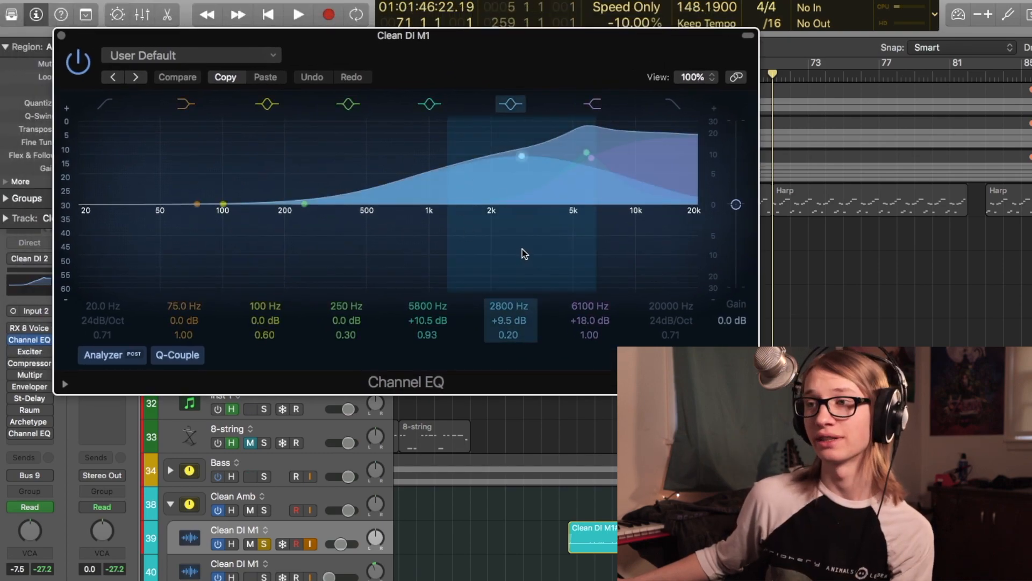
{"action": "key", "text": "space"}
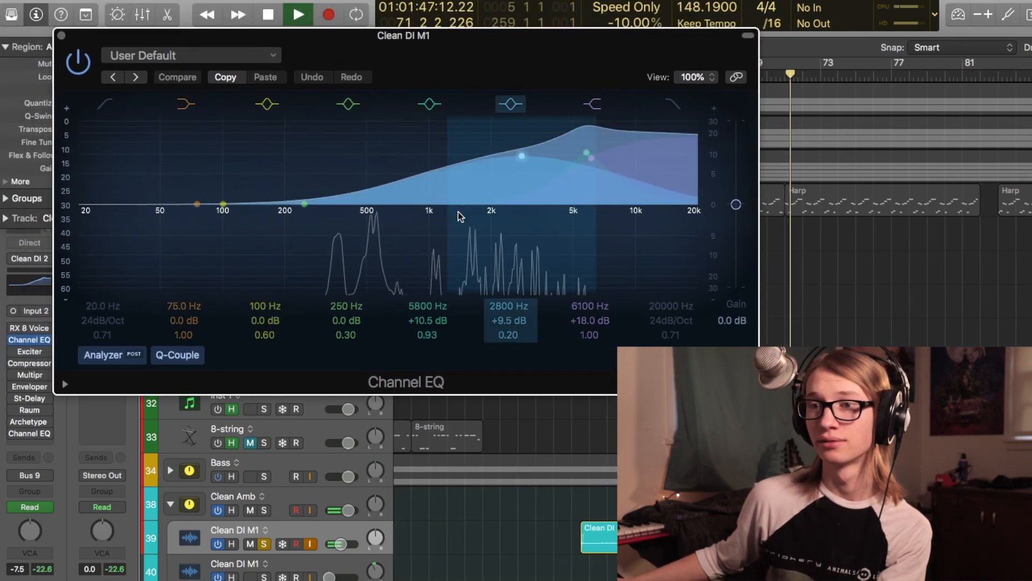
- Open the Exciter and Compressor plug-ins on Clean DI M1 to show their settings during playback
{"action": "left_click", "coordinate": [30, 350]}
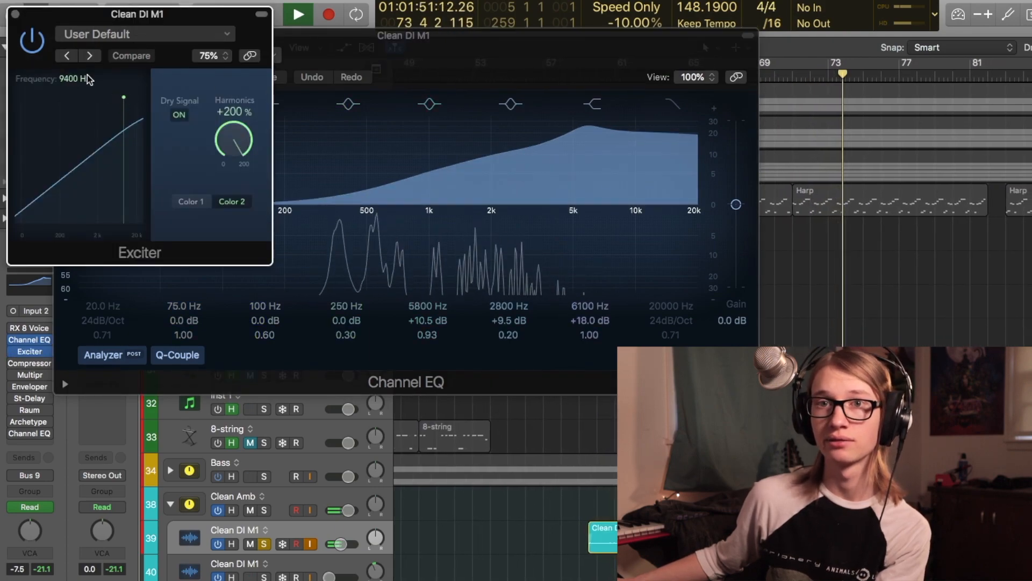
{"action": "left_click", "coordinate": [22, 363]}
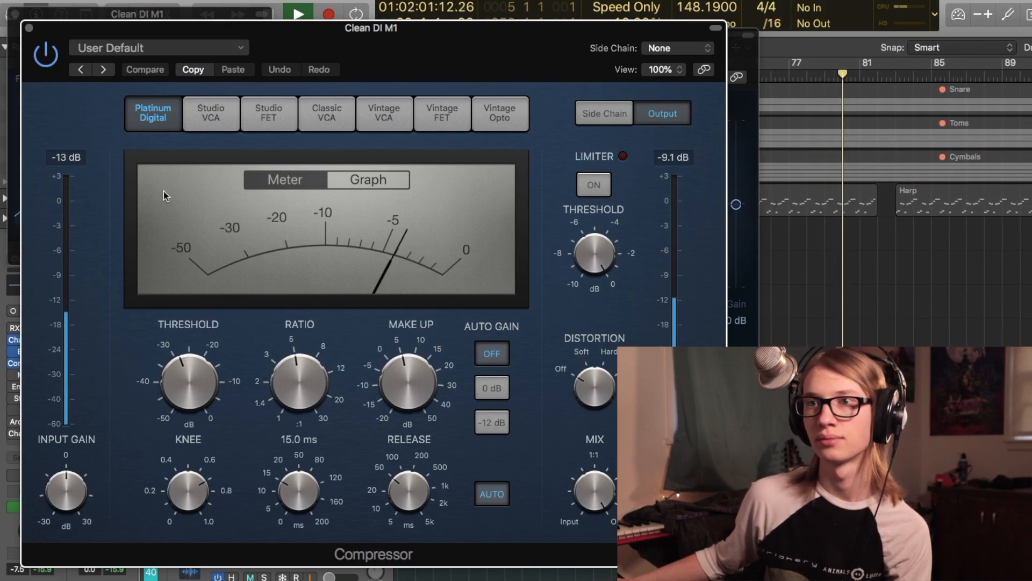
{"action": "left_click", "coordinate": [20, 21]}
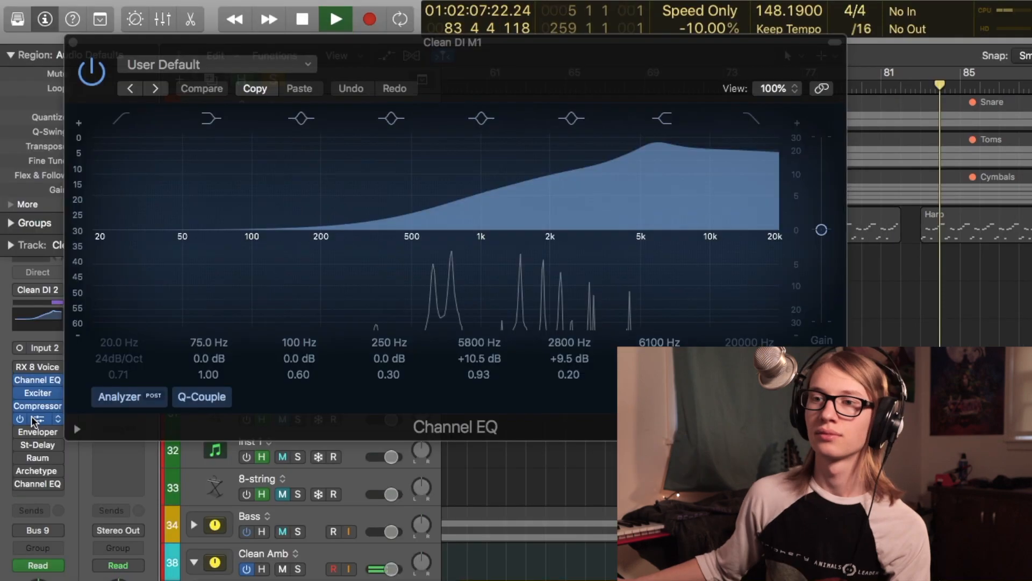
- Open the Clean DI M1 Multipressor and bypass band 3, then re-enable it to compare
{"action": "left_click", "coordinate": [39, 415]}
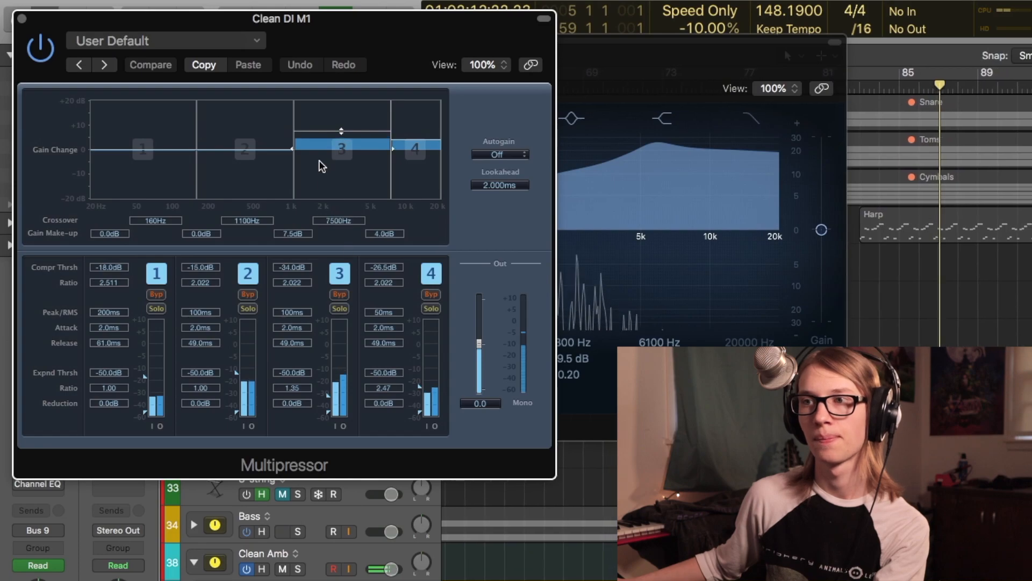
{"action": "left_click", "coordinate": [339, 295]}
{"action": "left_click", "coordinate": [339, 294]}
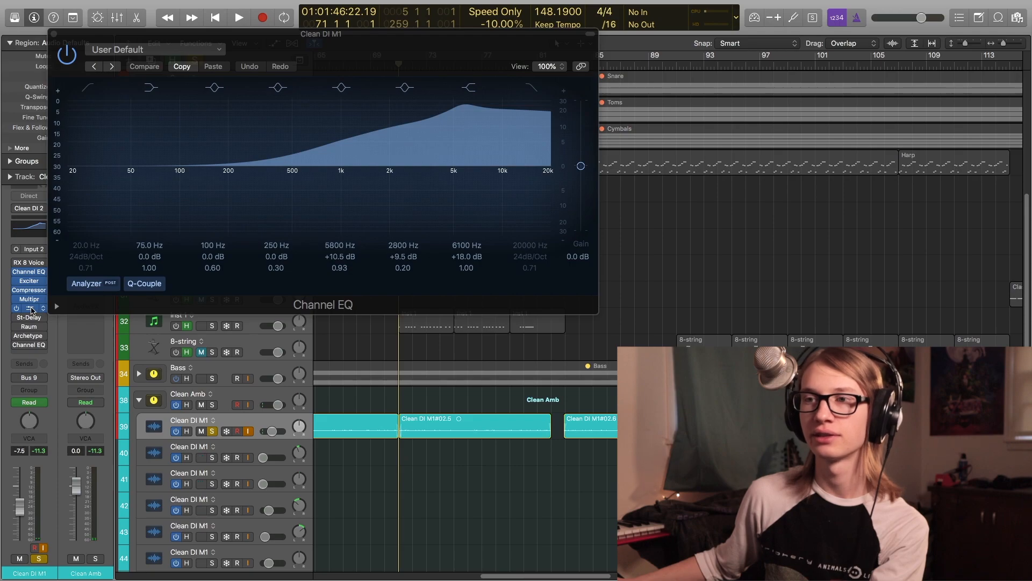
- Open the Enveloper on Clean DI M1, start playback, and switch the plug-in off and on to compare
{"action": "left_click", "coordinate": [29, 308]}
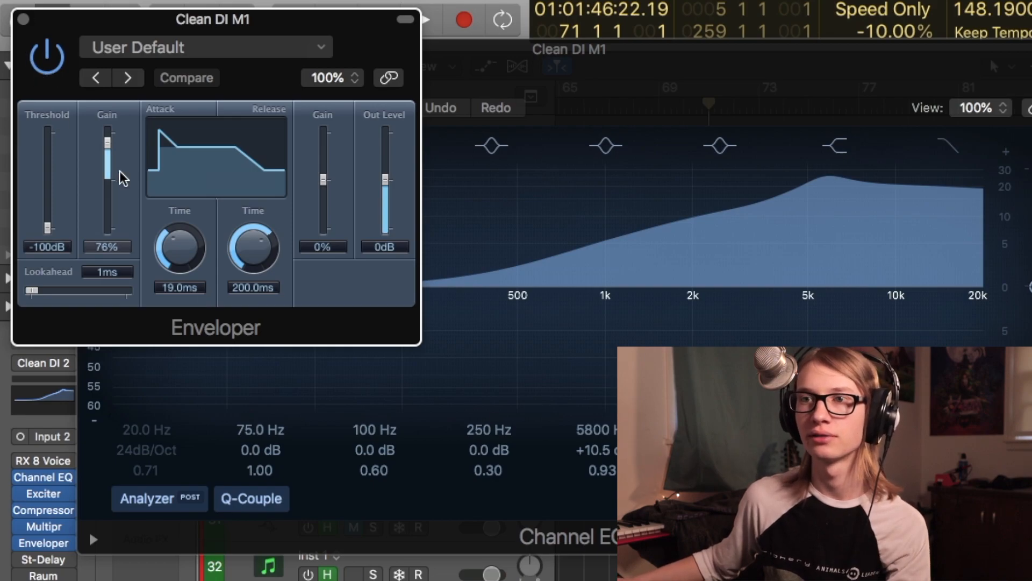
{"action": "key", "text": "space"}
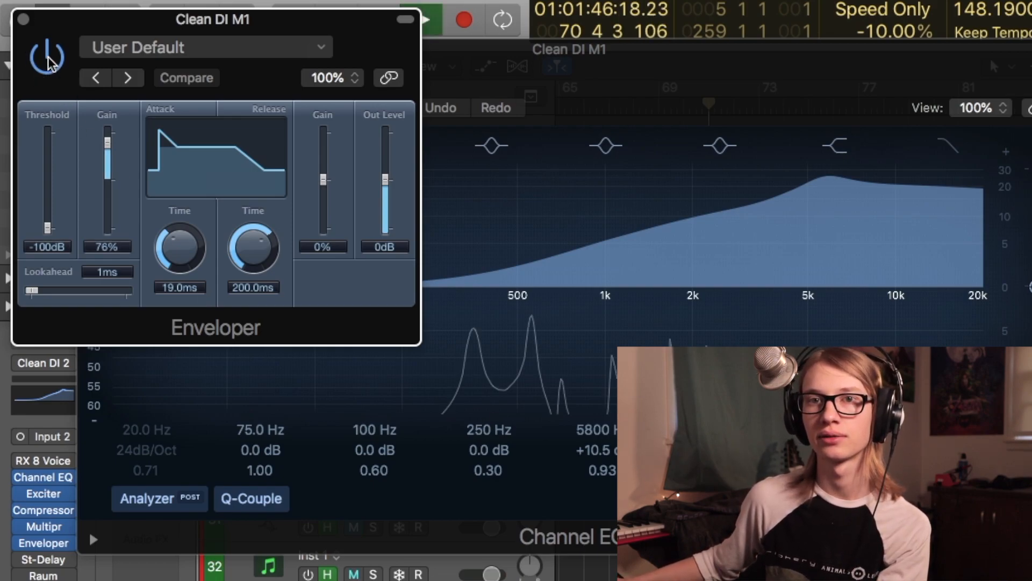
{"action": "left_click", "coordinate": [48, 56]}
{"action": "left_click", "coordinate": [47, 58]}
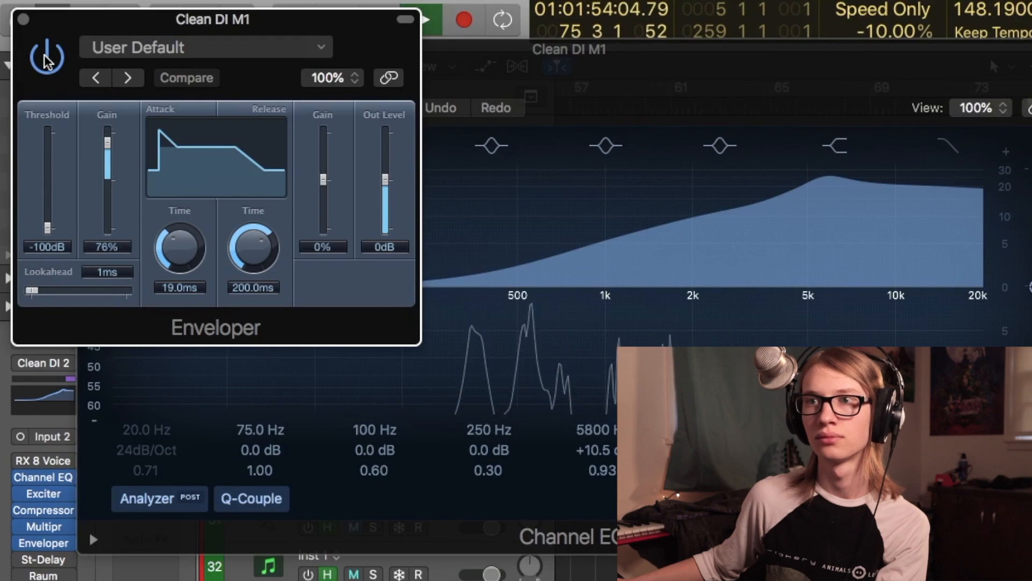
- Close the Enveloper, then open the Archetype Gojira plug-in on Clean DI M1 and start playback to show its pedals
{"action": "left_click", "coordinate": [24, 20]}
{"action": "key", "text": "space"}
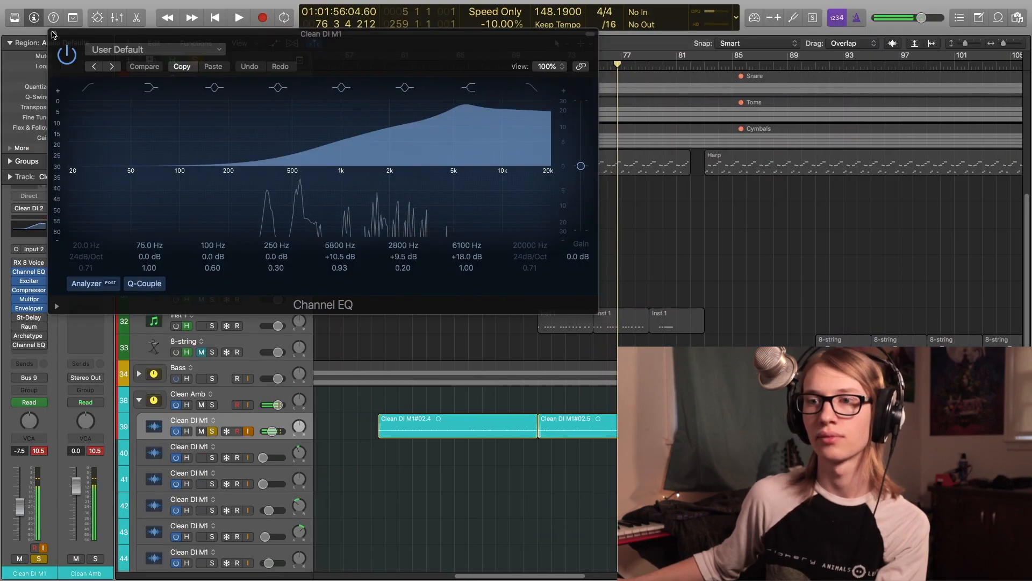
{"action": "left_click", "coordinate": [53, 34]}
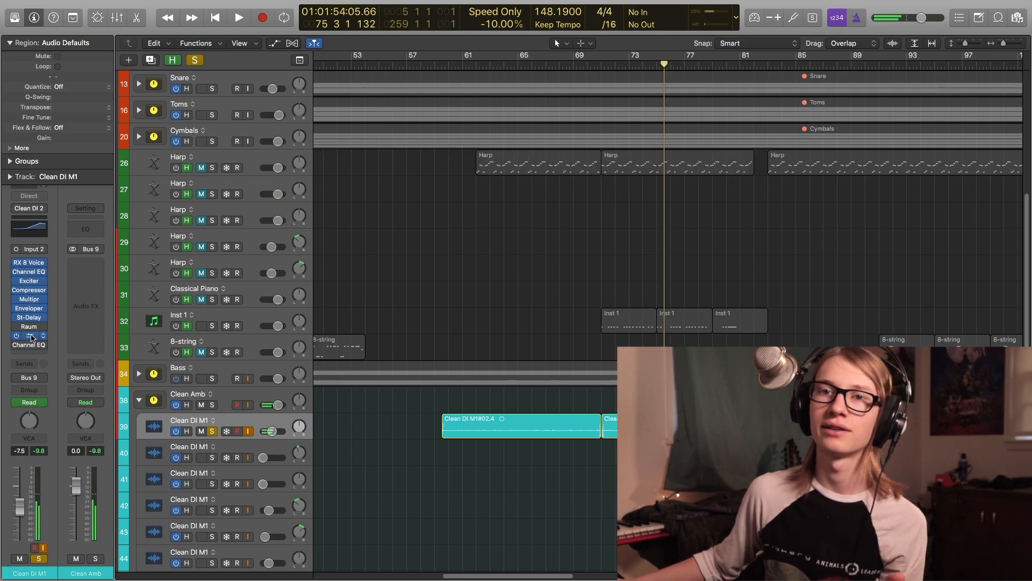
{"action": "left_click", "coordinate": [29, 336]}
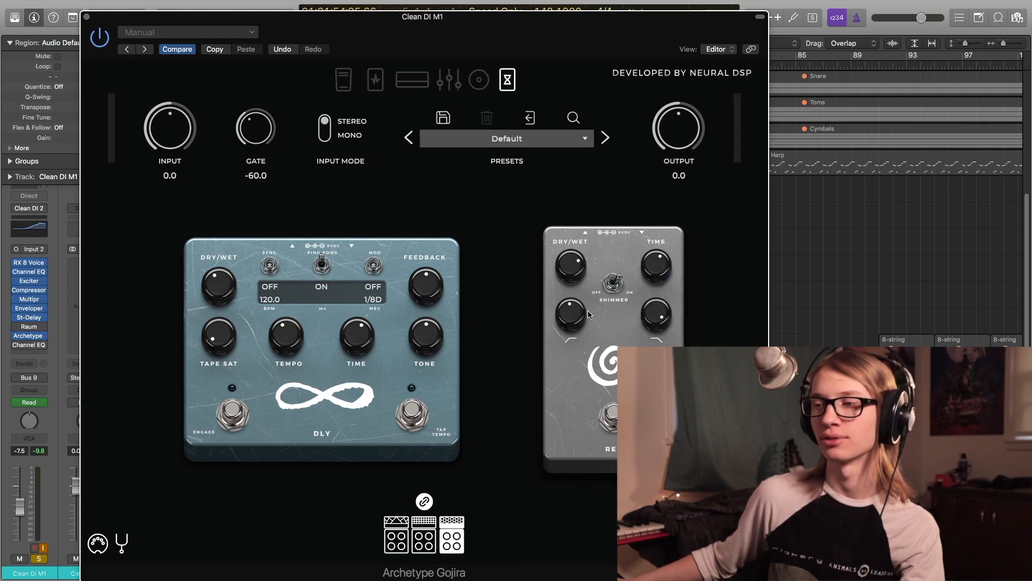
{"action": "key", "text": "space"}
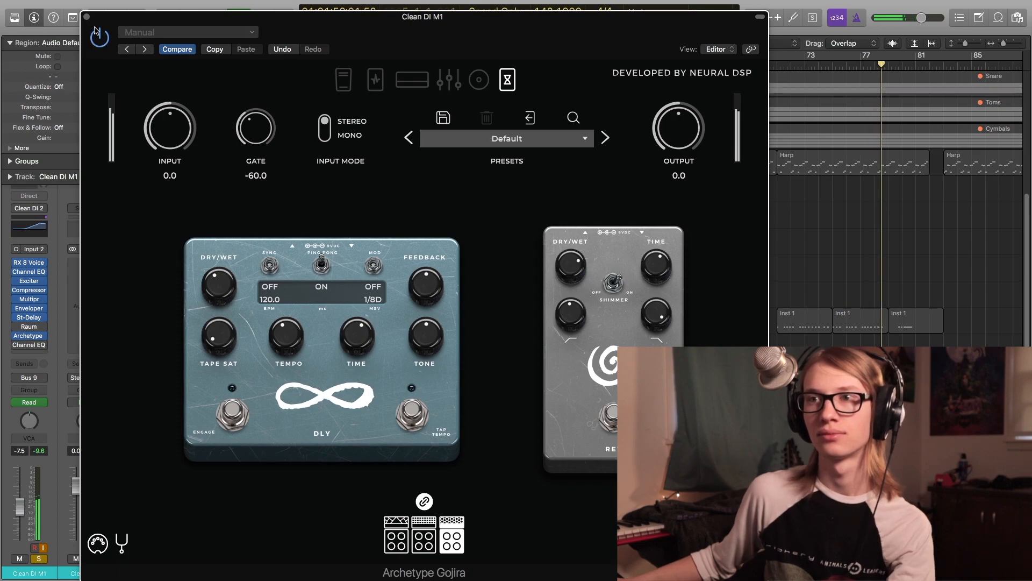
- Open the last Channel EQ on Clean DI M1 and switch it off and on during playback to compare
{"action": "left_click", "coordinate": [87, 17]}
{"action": "key", "text": "space"}
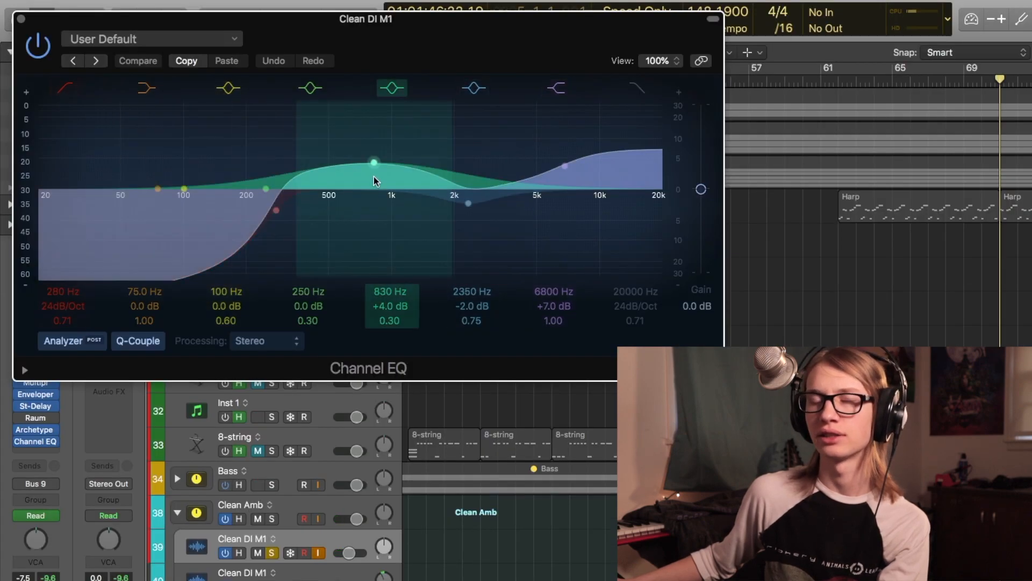
{"action": "key", "text": "space"}
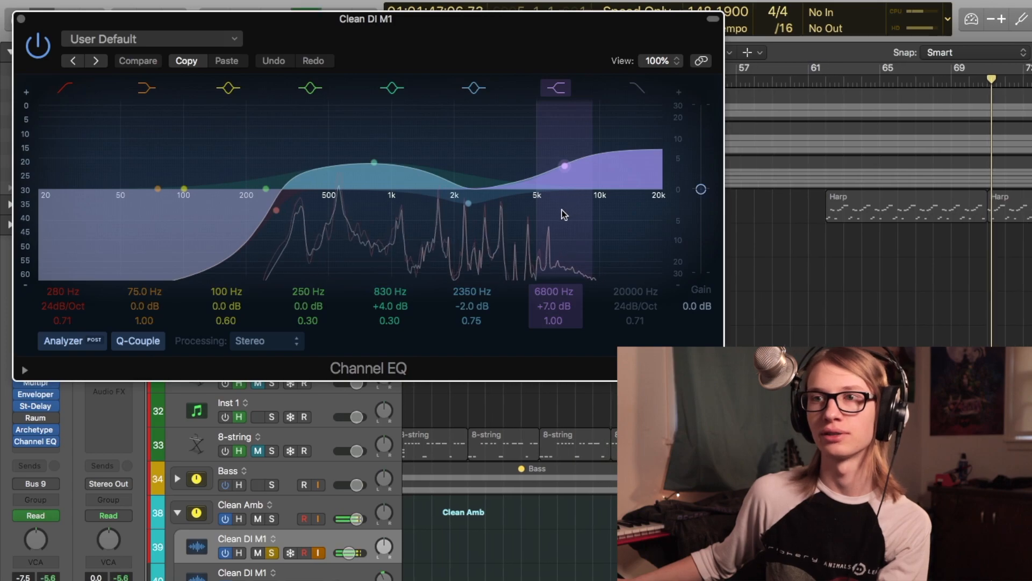
{"action": "left_click", "coordinate": [41, 46]}
{"action": "left_click", "coordinate": [41, 47]}
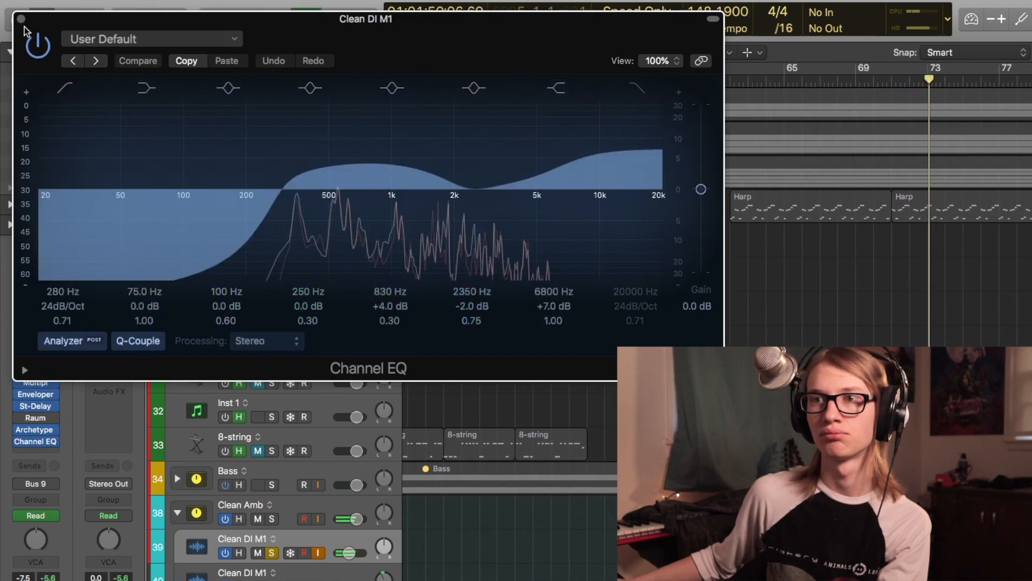
{"action": "key", "text": "s"}
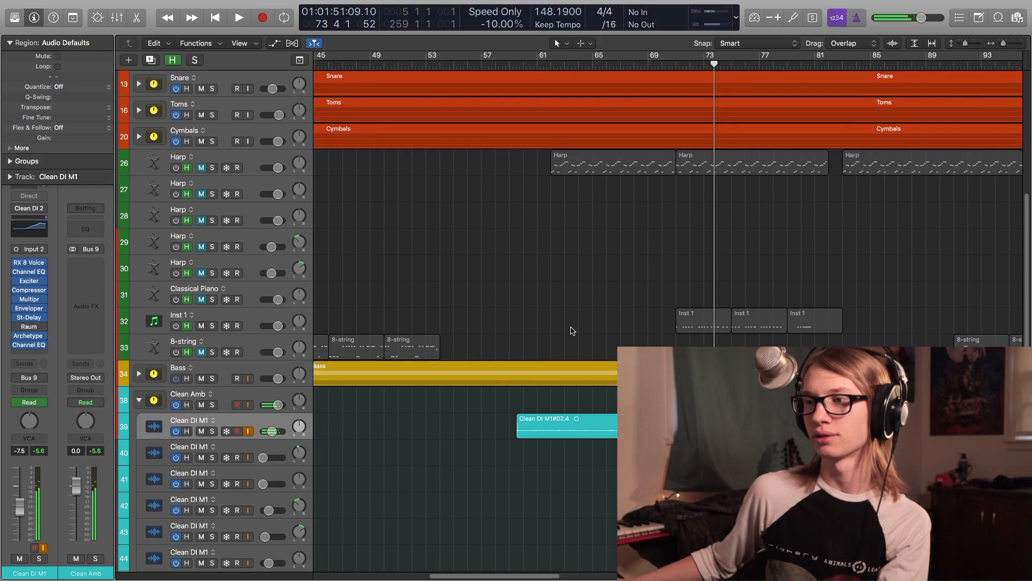
- Move the playhead to bar 61, bypass all Clean DI M1 plug-ins, and play the unprocessed clean guitar
{"action": "left_click", "coordinate": [538, 340]}
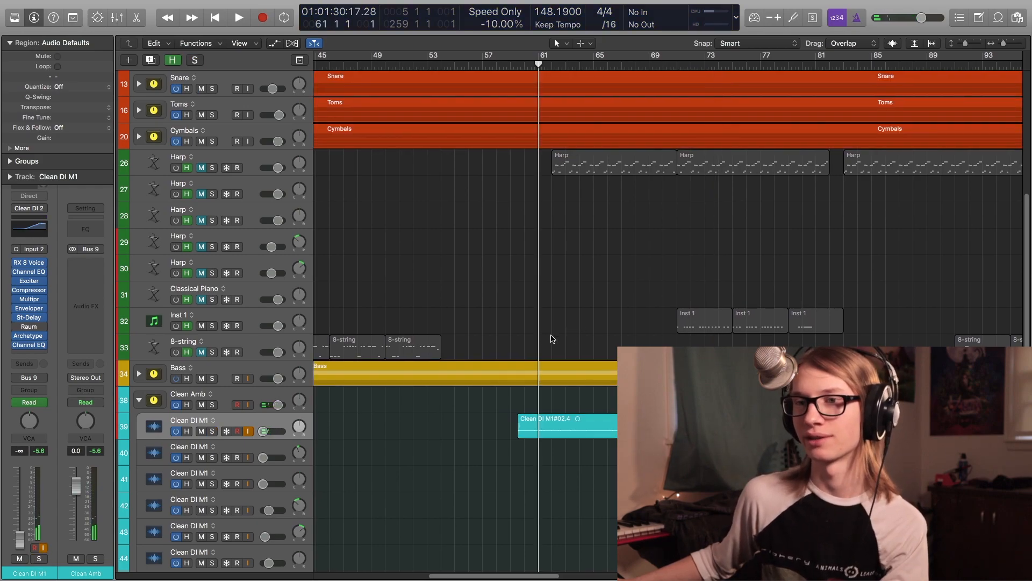
{"action": "left_click_drag", "start_coordinate": [17, 264], "coordinate": [19, 313]}
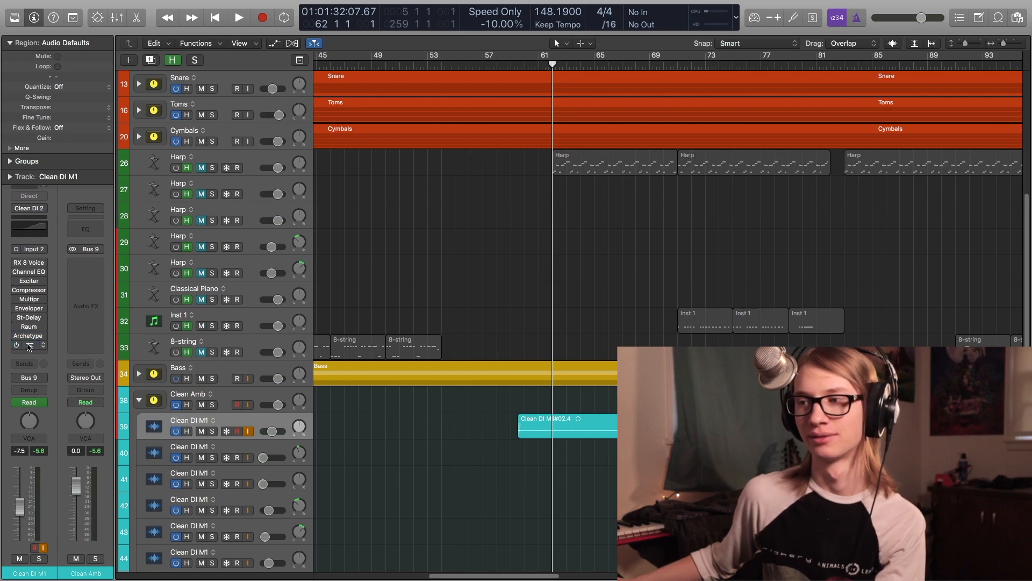
{"action": "key", "text": "space"}
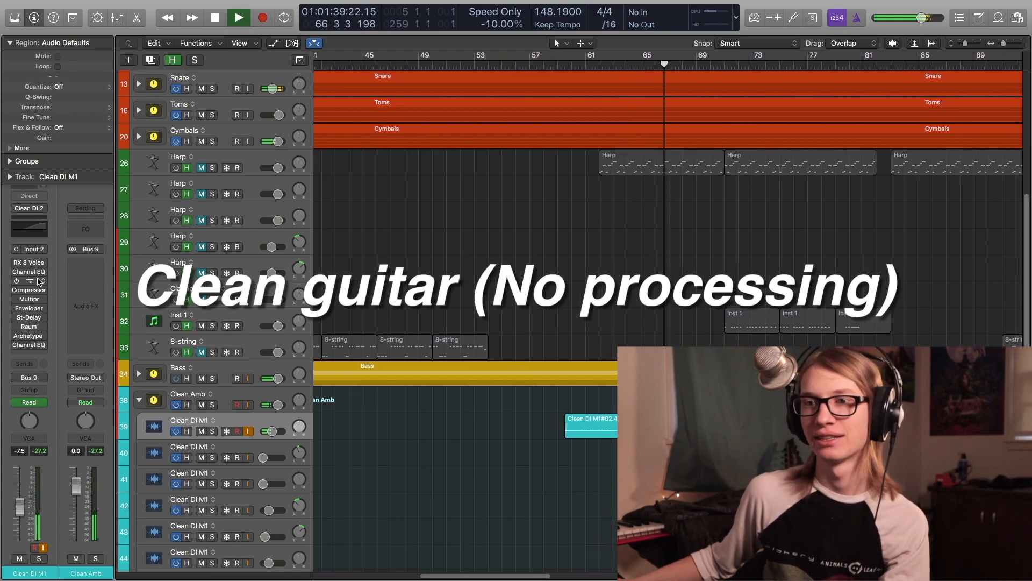
- Re-enable all Clean DI M1 plug-ins, including the final Channel EQ, to play the processed clean guitar
{"action": "left_click_drag", "start_coordinate": [24, 262], "coordinate": [16, 336]}
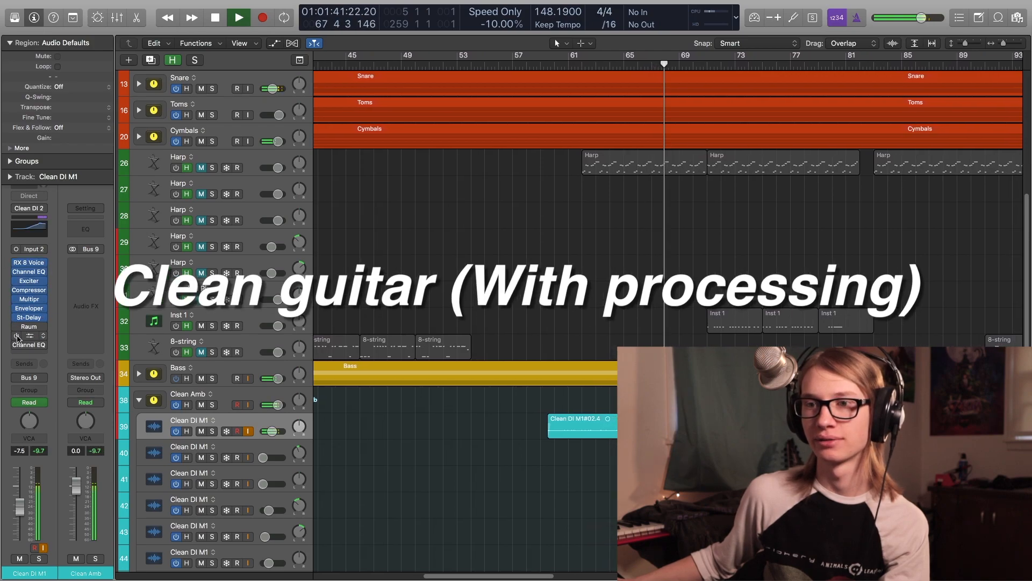
{"action": "left_click", "coordinate": [16, 345]}
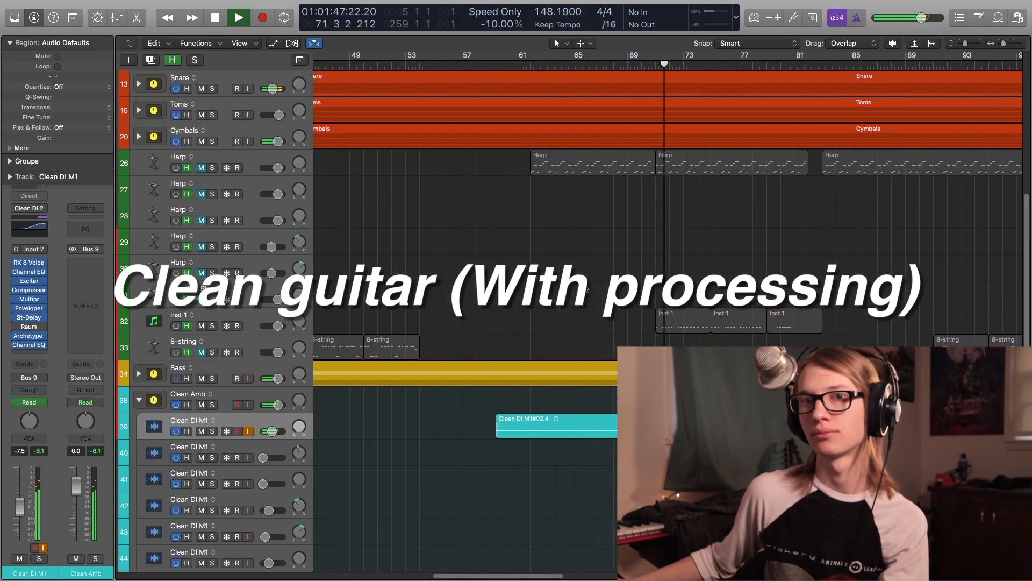
{"action": "key", "text": "space"}
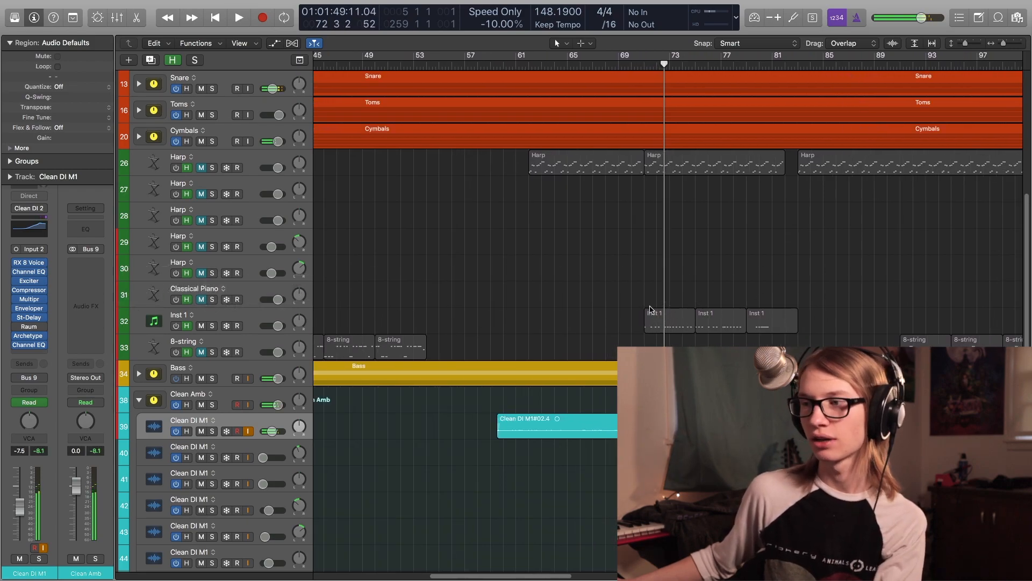
- Navigate to the later clean guitar section around bar 157 and play it
{"action": "key", "text": "z"}
{"action": "scroll", "coordinate": [648, 301], "scroll_direction": "down", "scroll_amount": 5}
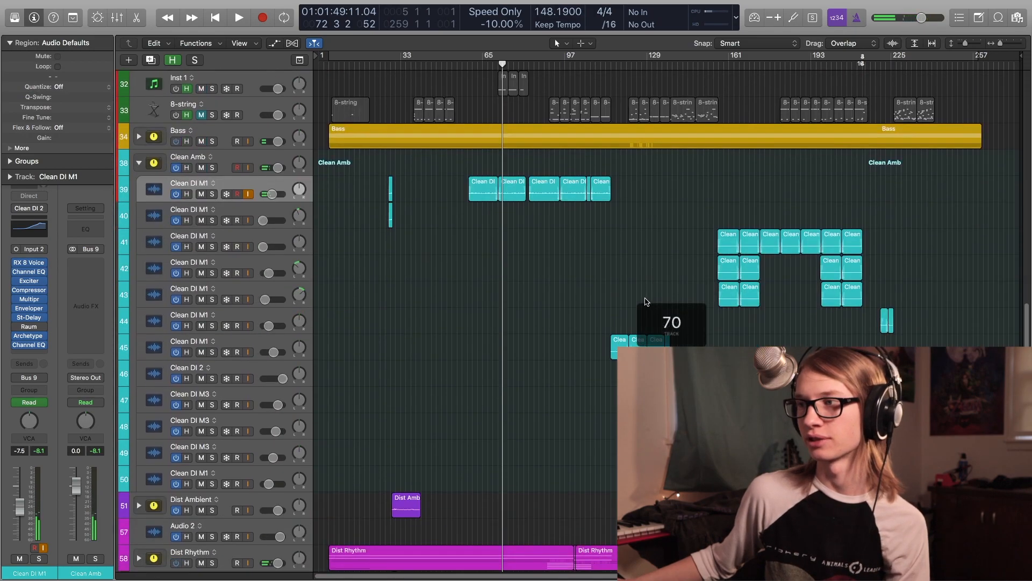
{"action": "left_click", "coordinate": [716, 221]}
{"action": "left_click", "coordinate": [718, 222]}
{"action": "scroll", "coordinate": [717, 222], "scroll_direction": "up", "scroll_amount": 6}
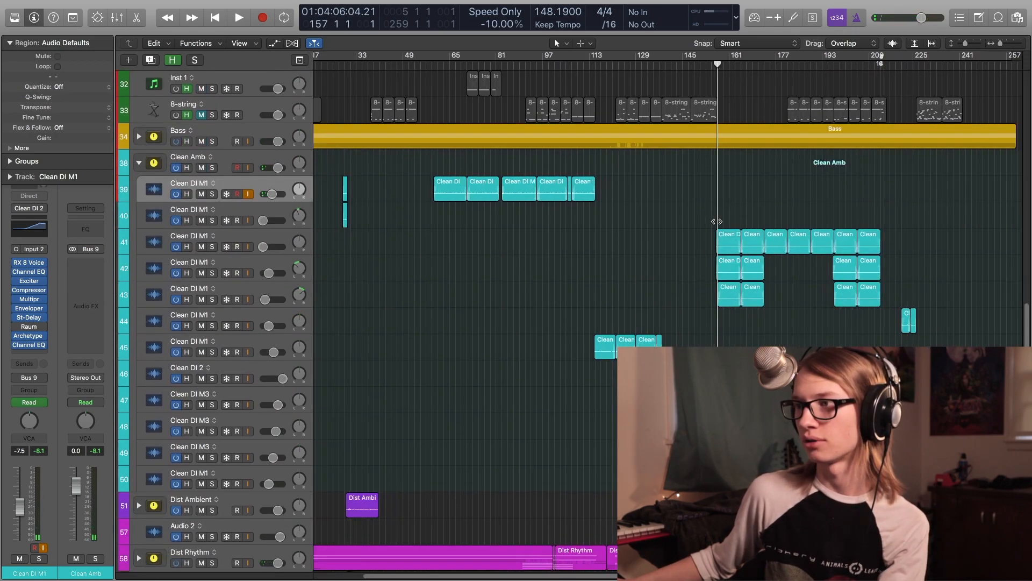
{"action": "scroll", "coordinate": [717, 222], "scroll_direction": "right", "scroll_amount": 8}
{"action": "left_click", "coordinate": [212, 168]}
{"action": "key", "text": "space"}
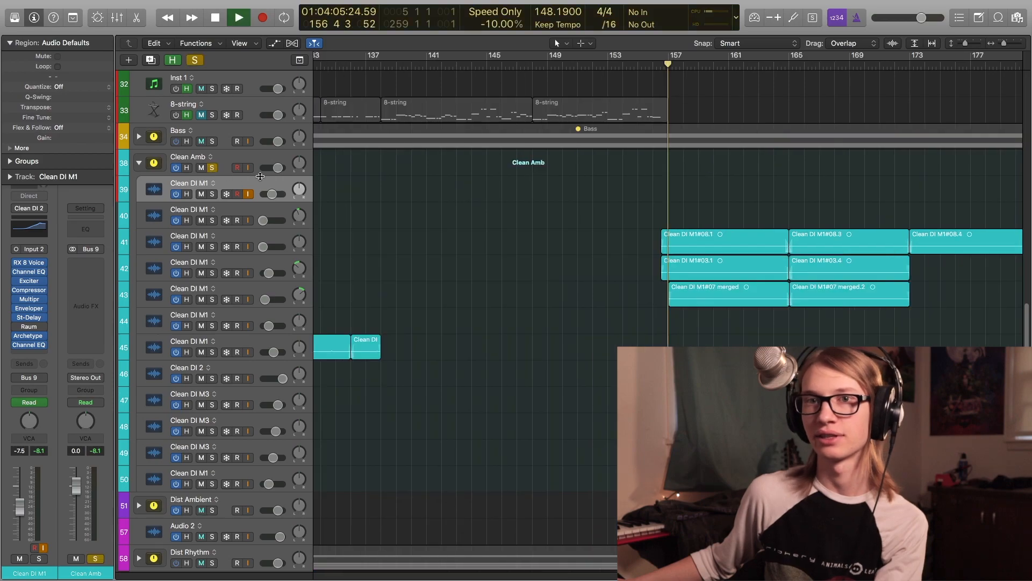
{"action": "scroll", "coordinate": [369, 207], "scroll_direction": "down", "scroll_amount": 6}
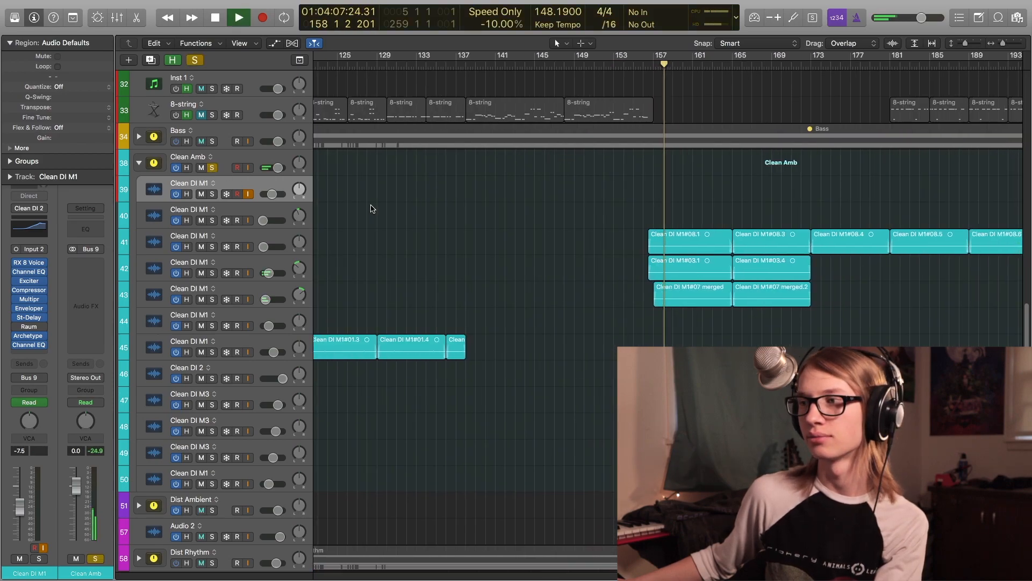
{"action": "scroll", "coordinate": [391, 209], "scroll_direction": "right", "scroll_amount": 5}
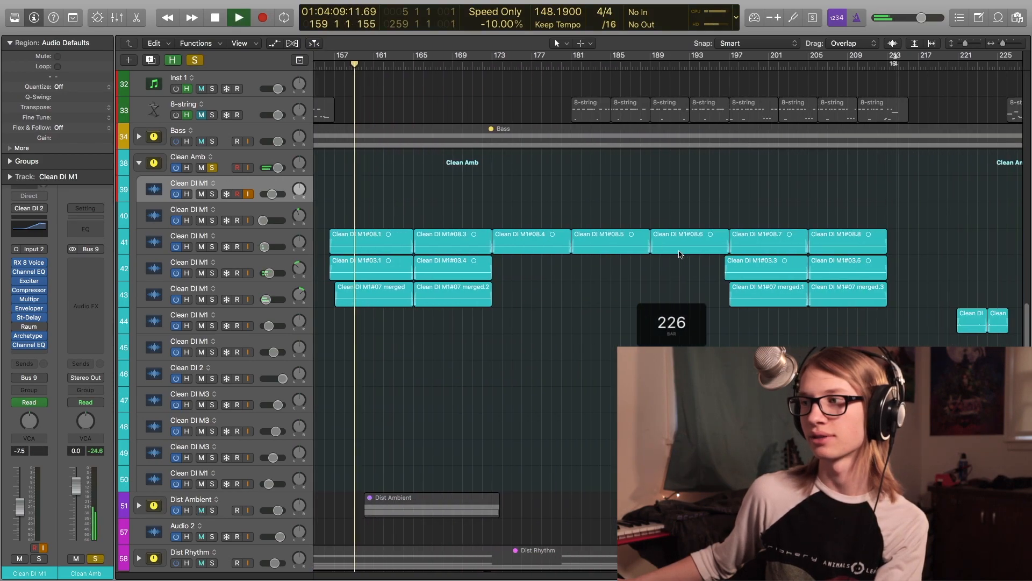
{"action": "left_click", "coordinate": [727, 215]}
{"action": "scroll", "coordinate": [727, 216], "scroll_direction": "right", "scroll_amount": 5}
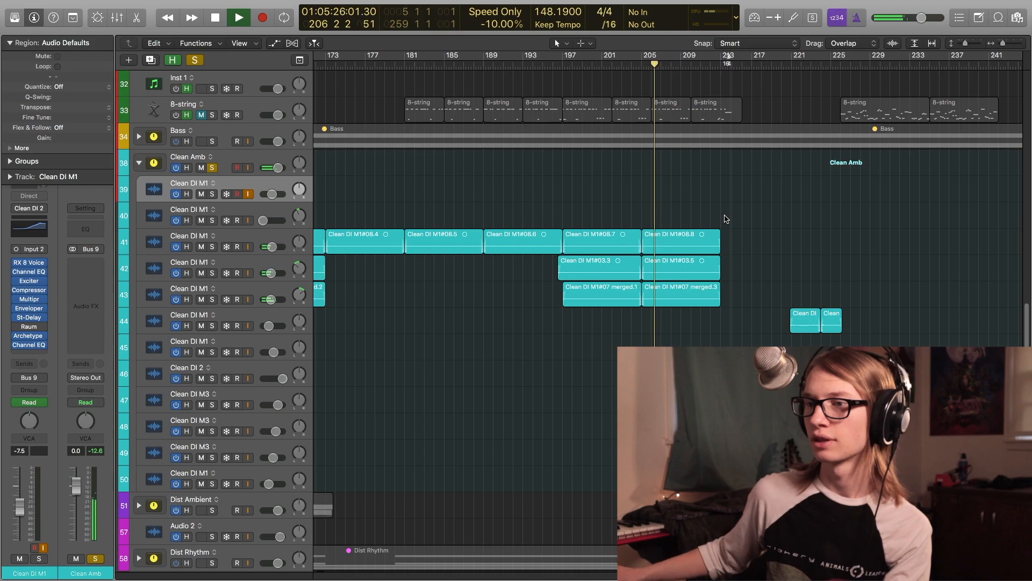
- Select the Clean DI M3 track, position the playhead near bar 215, and open its first Channel EQ
{"action": "left_click", "coordinate": [275, 389]}
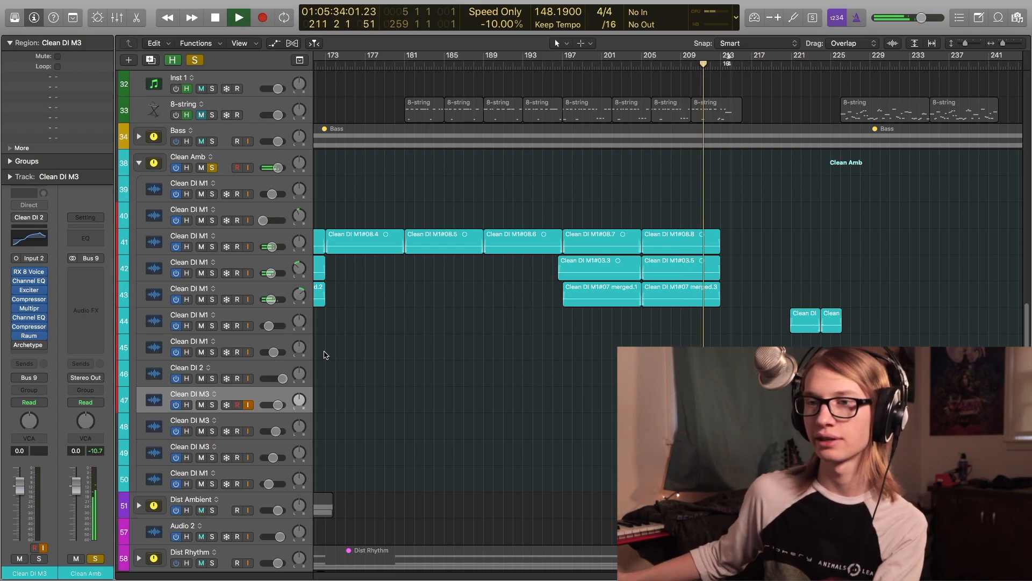
{"action": "mouse_move", "coordinate": [30, 285]}
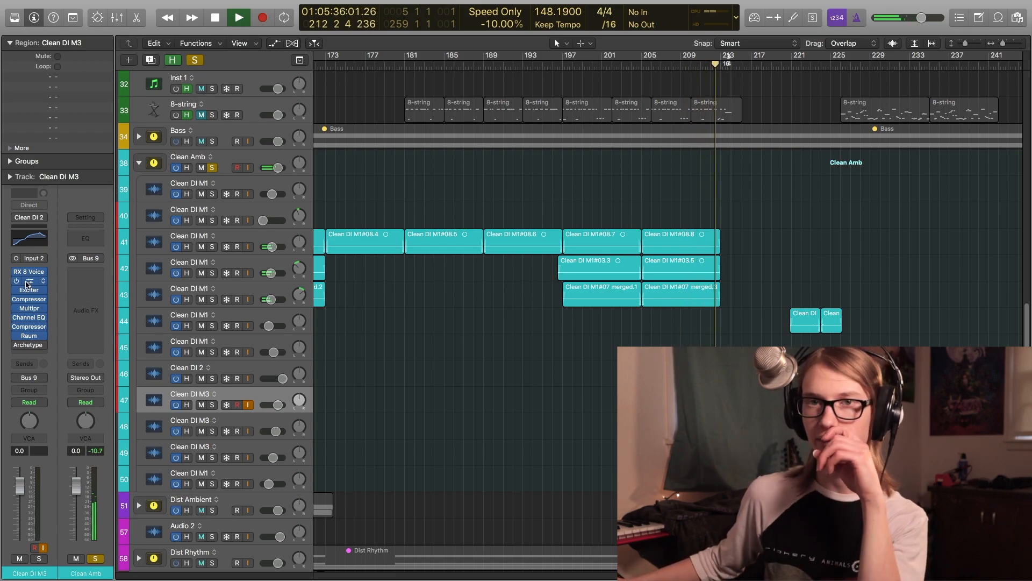
{"action": "scroll", "coordinate": [400, 323], "scroll_direction": "right", "scroll_amount": 5}
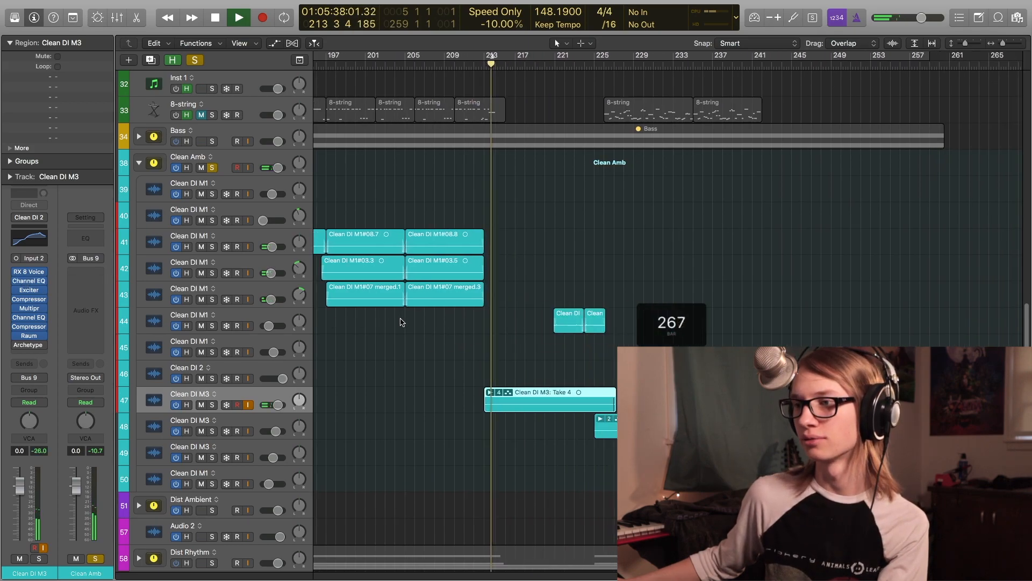
{"action": "key", "text": "super+Right"}
{"action": "key", "text": "super+Right"}
{"action": "left_click", "coordinate": [484, 336]}
{"action": "mouse_move", "coordinate": [19, 282]}
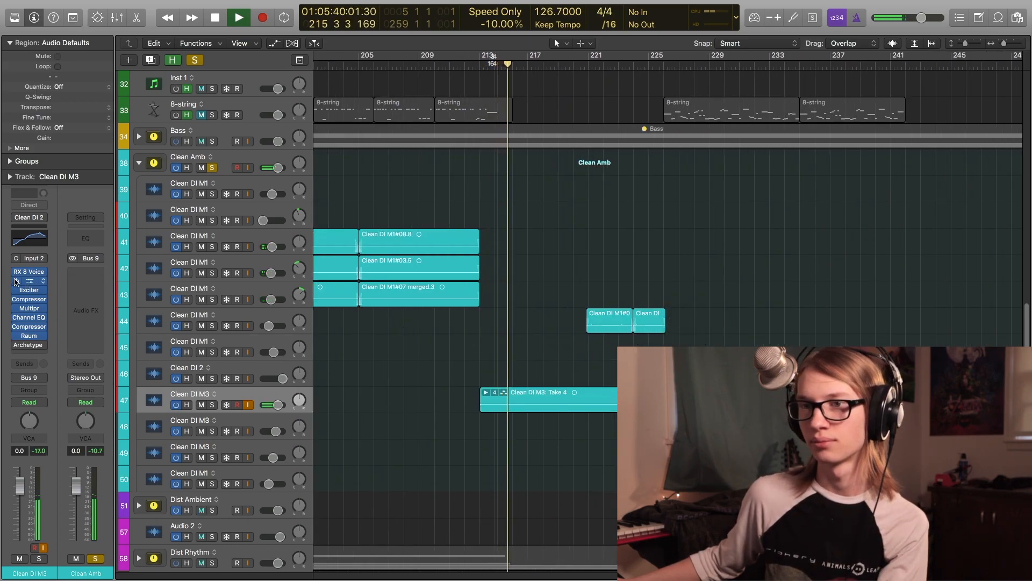
{"action": "left_click", "coordinate": [27, 281]}
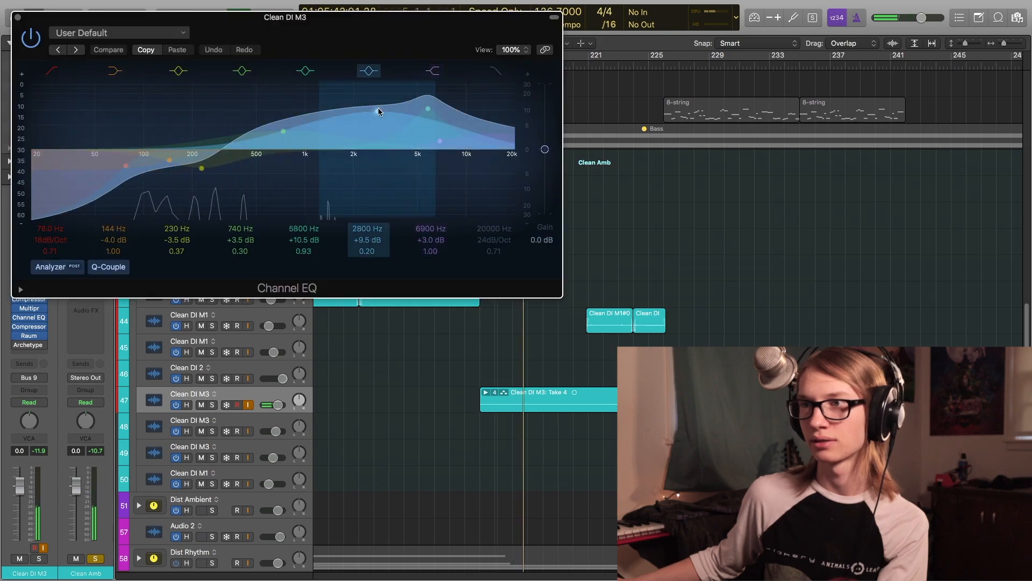
- Switch off the first Channel EQ on Clean DI M3, then open its second Channel EQ to show the curve
{"action": "left_click", "coordinate": [31, 38]}
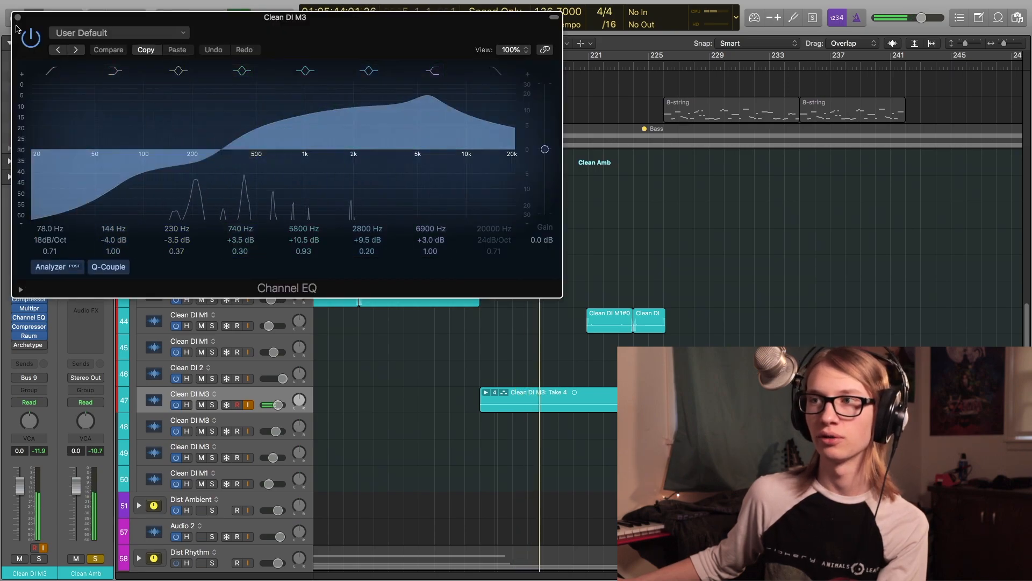
{"action": "left_click", "coordinate": [17, 17]}
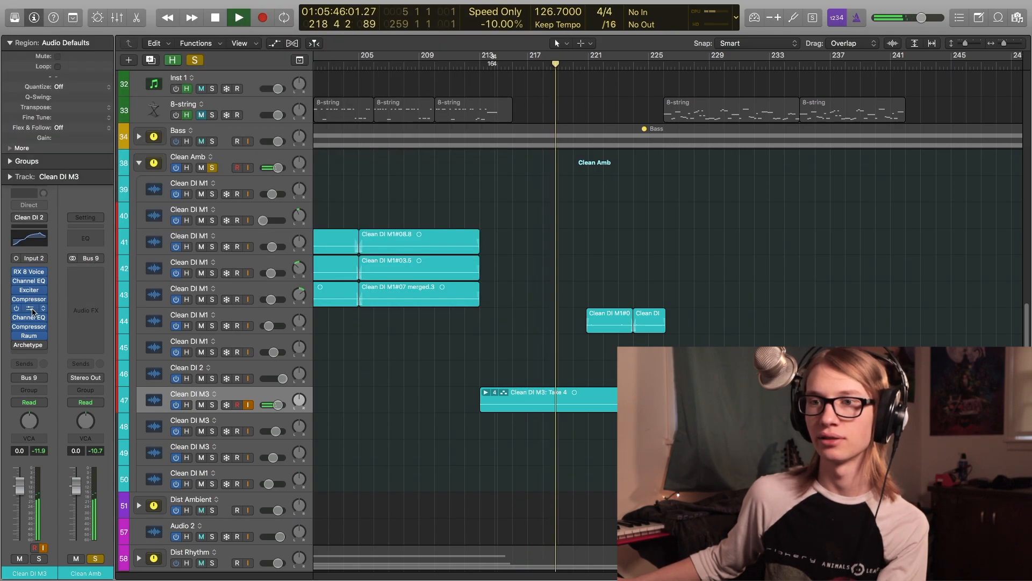
{"action": "left_click", "coordinate": [30, 318]}
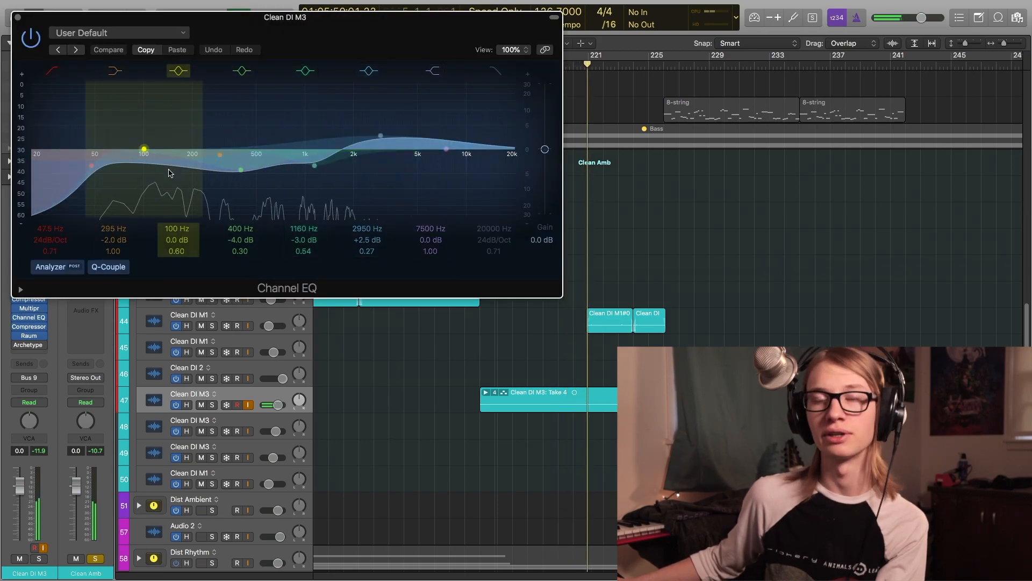
{"action": "left_click", "coordinate": [17, 17]}
{"action": "key", "text": "space"}
- Play the Clean DI M3 section and switch its Exciter, Compressor, Multipressor and second Channel EQ back on one at a time
{"action": "left_click", "coordinate": [500, 365], "text": "shift"}
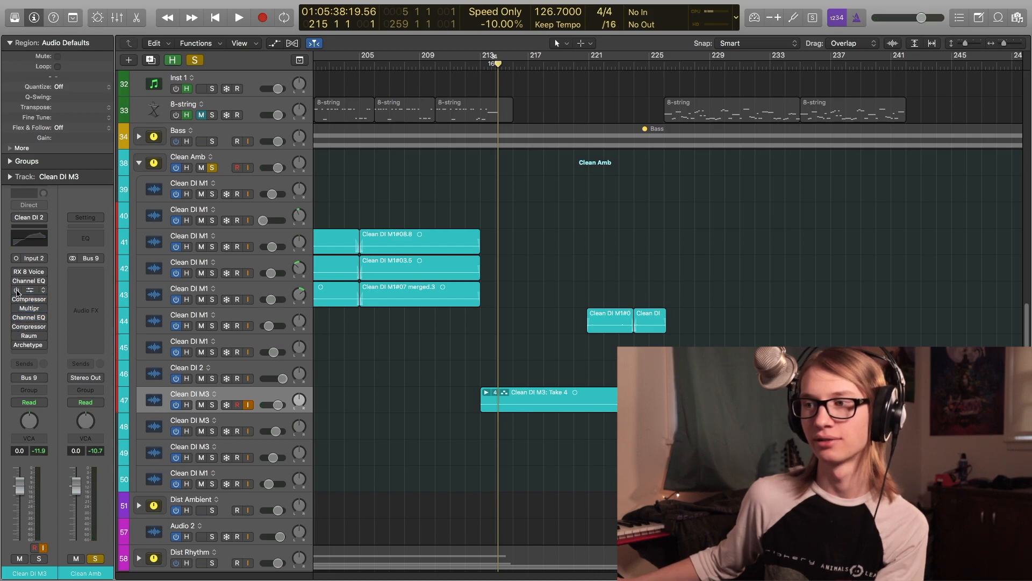
{"action": "key", "text": "space"}
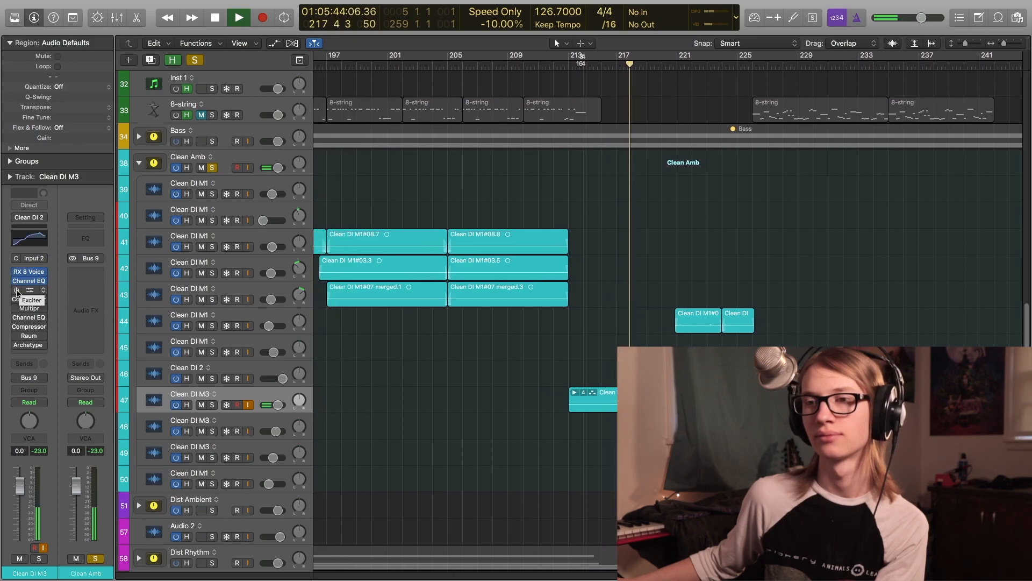
{"action": "left_click", "coordinate": [16, 290]}
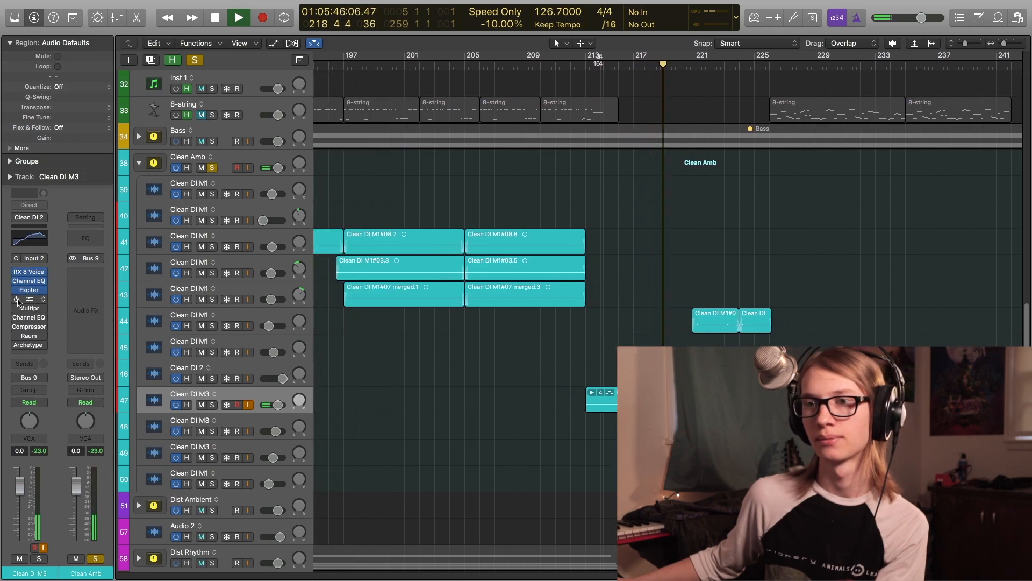
{"action": "left_click", "coordinate": [16, 300]}
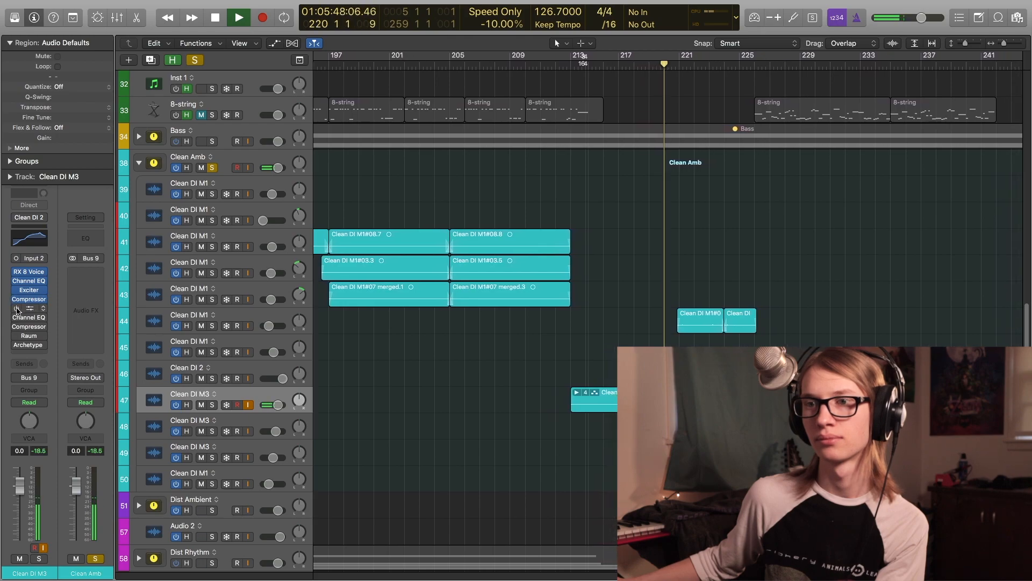
{"action": "left_click", "coordinate": [17, 309]}
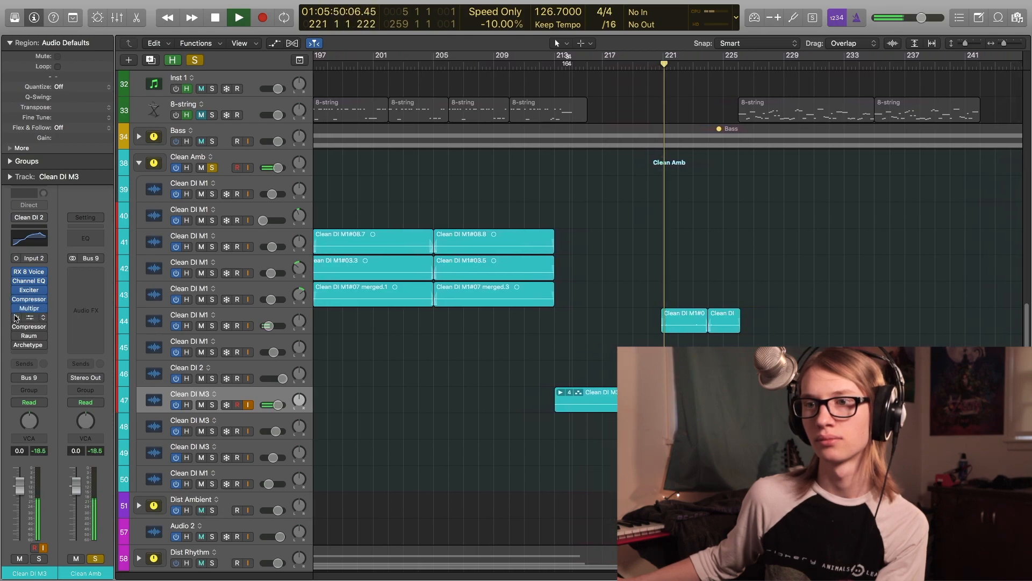
{"action": "left_click", "coordinate": [16, 317]}
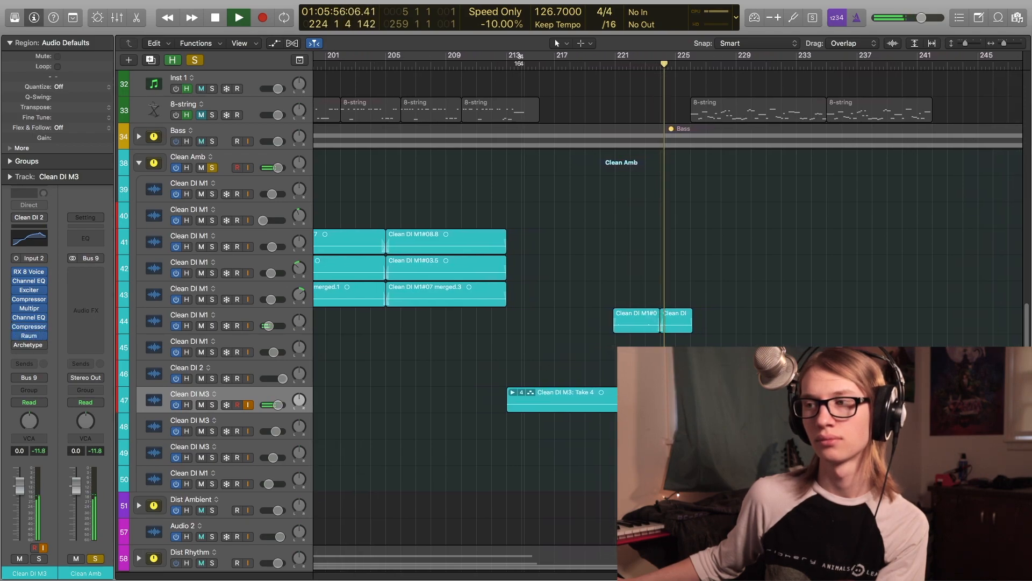
{"action": "key", "text": "space"}
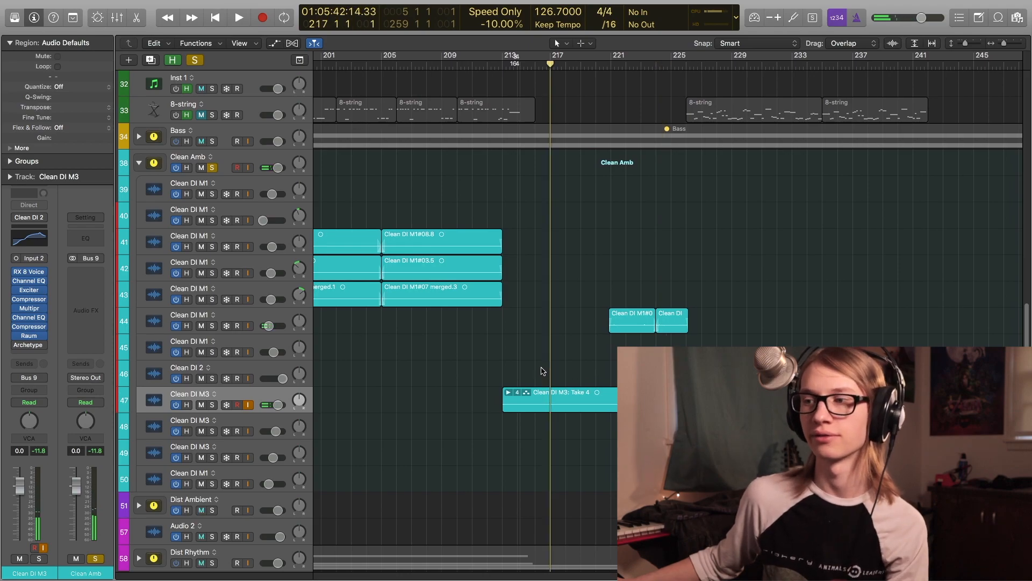
{"action": "key", "text": "comma"}
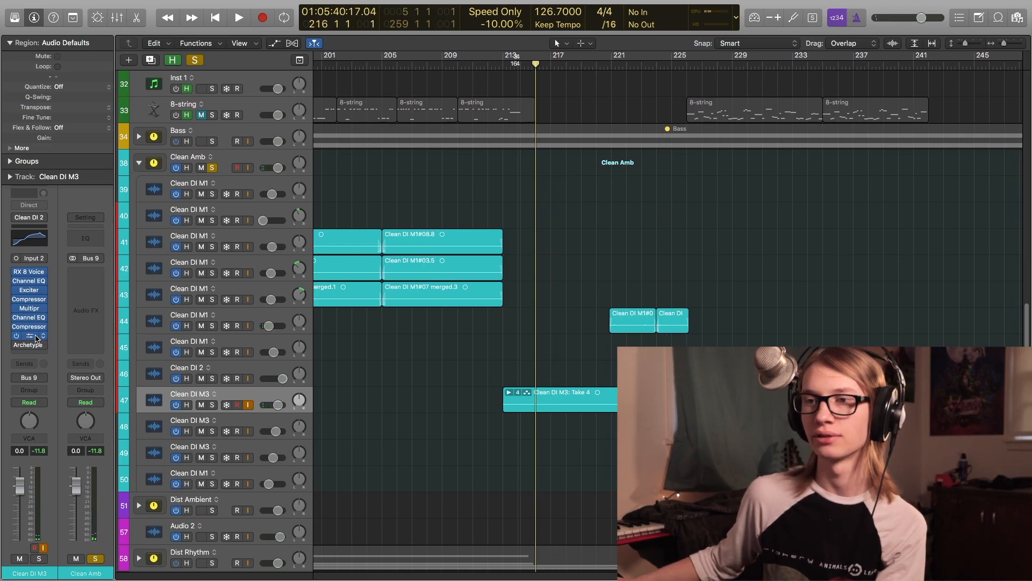
- Open the Raum reverb on the Clean DI M3 track and play the clean guitar section with it
{"action": "left_click_drag", "start_coordinate": [209, 39], "coordinate": [272, 68]}
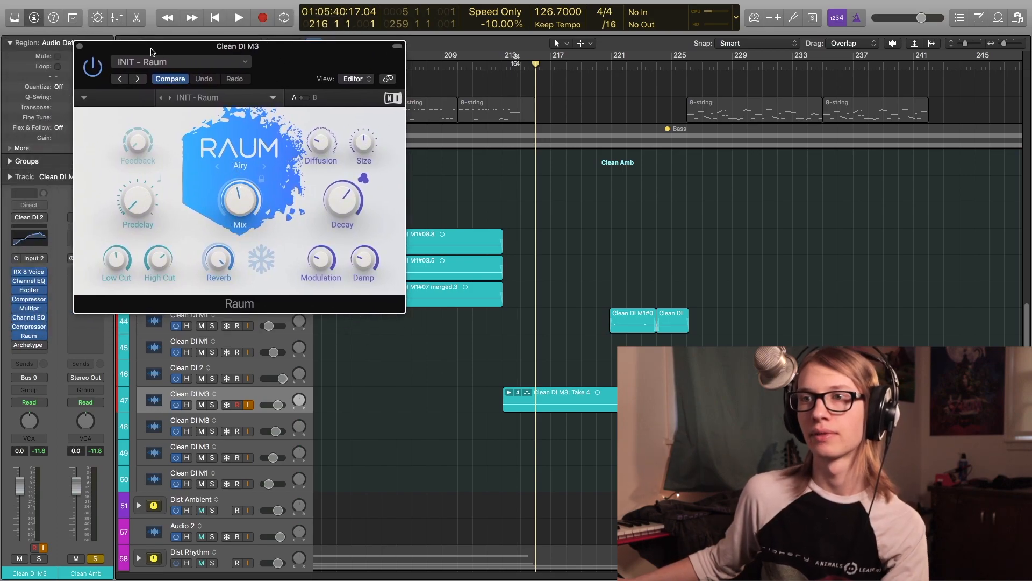
{"action": "key", "text": "space"}
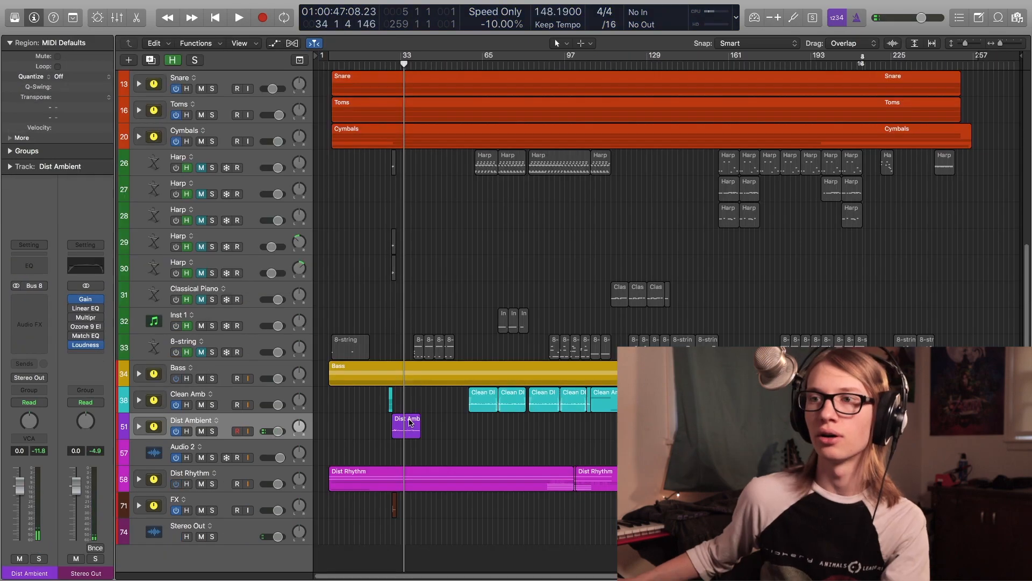
- Expand the Kick folder track, select the Drum Bus track and open the Mixer
{"action": "scroll", "coordinate": [245, 261], "scroll_direction": "up", "scroll_amount": 10}
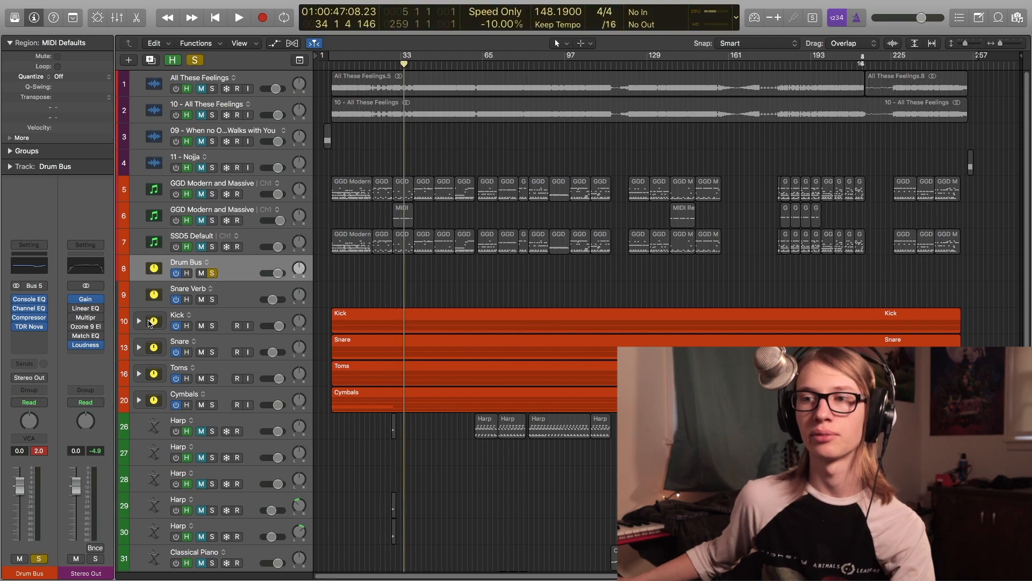
{"action": "left_click", "coordinate": [138, 321]}
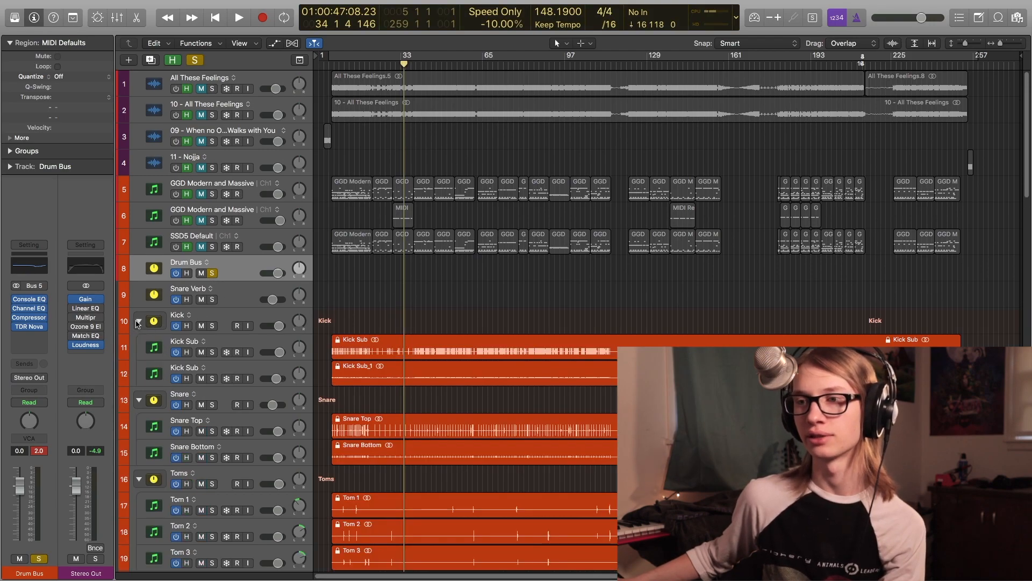
{"action": "left_click", "coordinate": [245, 339]}
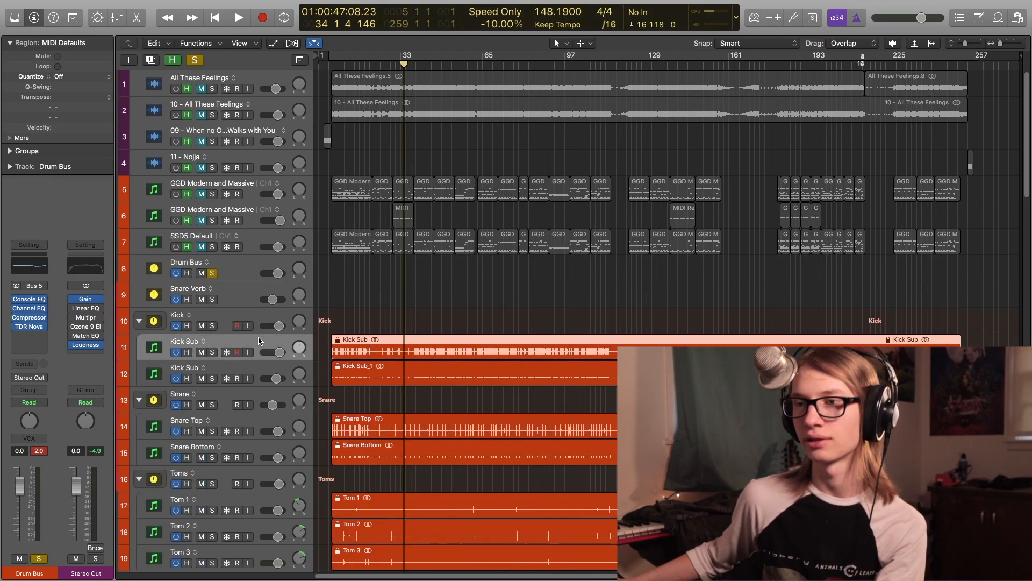
{"action": "left_click", "coordinate": [241, 275]}
{"action": "key", "text": "x"}
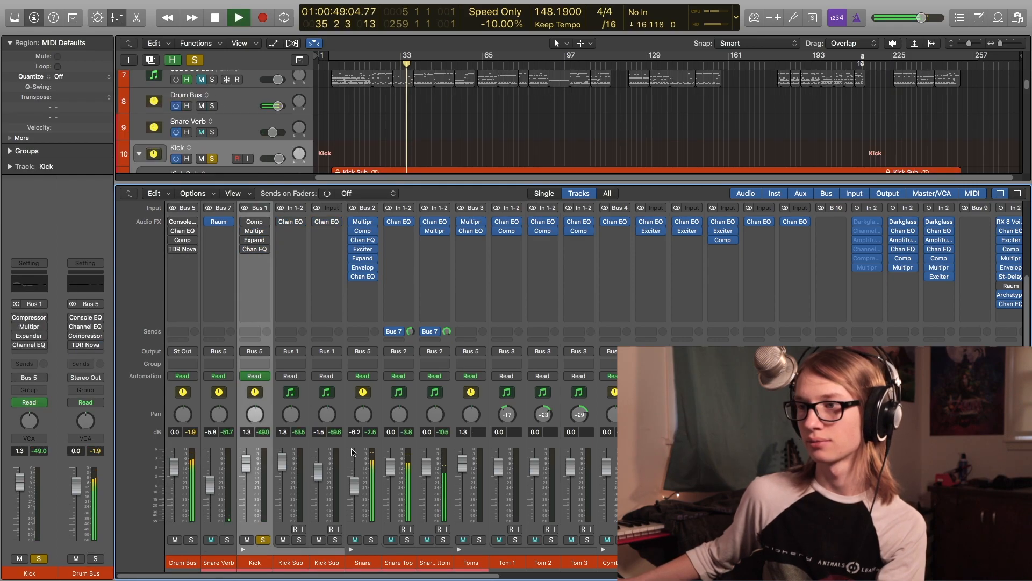
- Toggle the Mixer view and play the drum section to listen to the kit
{"action": "key", "text": "x"}
{"action": "key", "text": "space"}
{"action": "key", "text": "space"}
{"action": "key", "text": "x"}
{"action": "key", "text": "space"}
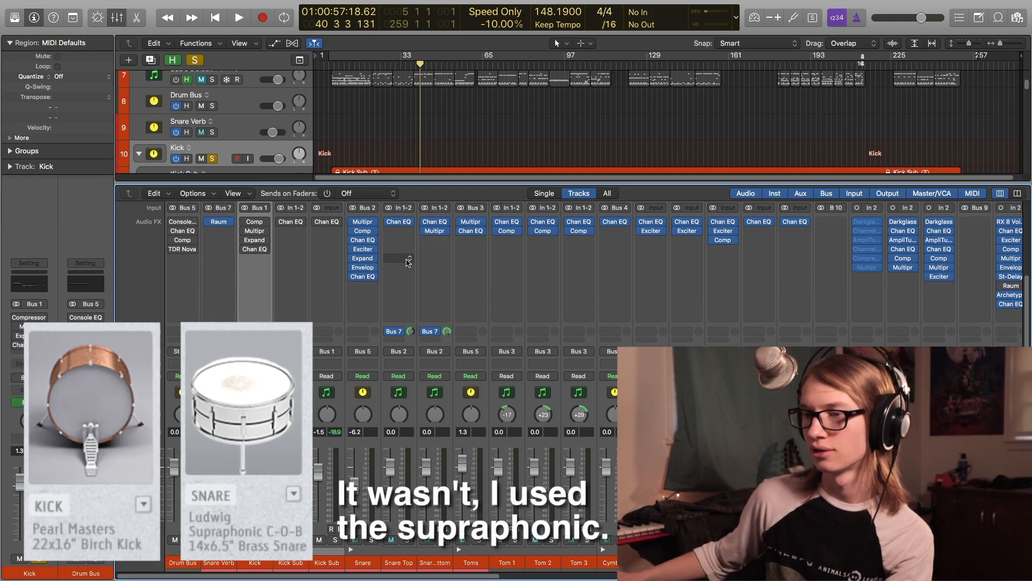
{"action": "key", "text": "space"}
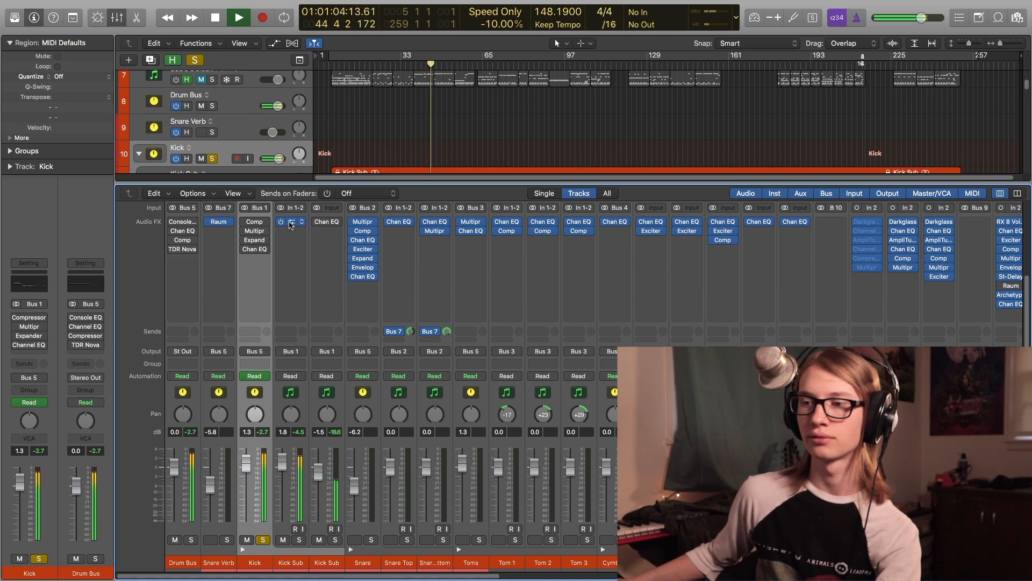
- Open the Kick Sum Channel EQ and switch it off and on repeatedly during playback, then close the plug-in windows
{"action": "left_click", "coordinate": [294, 225]}
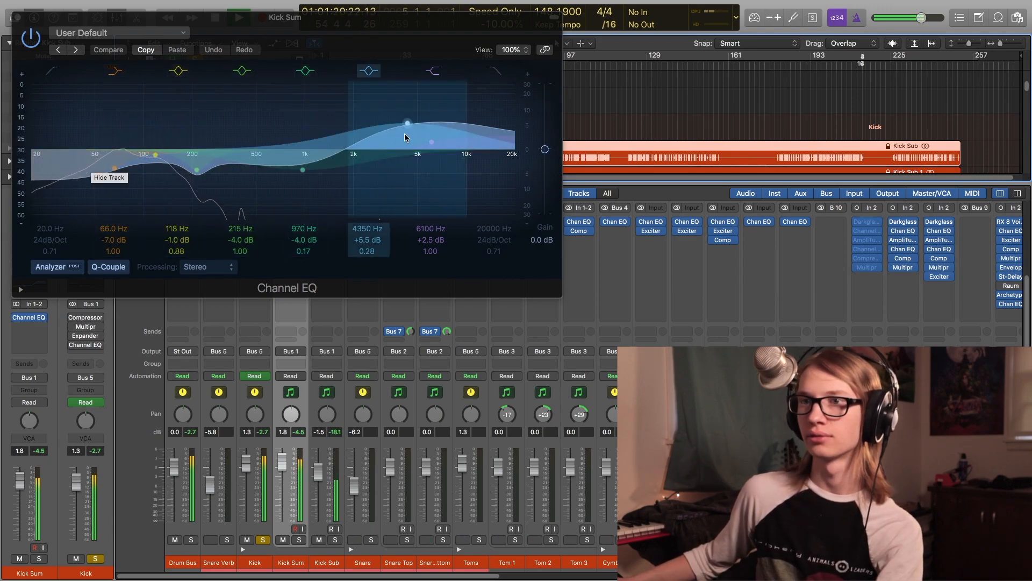
{"action": "left_click", "coordinate": [30, 36]}
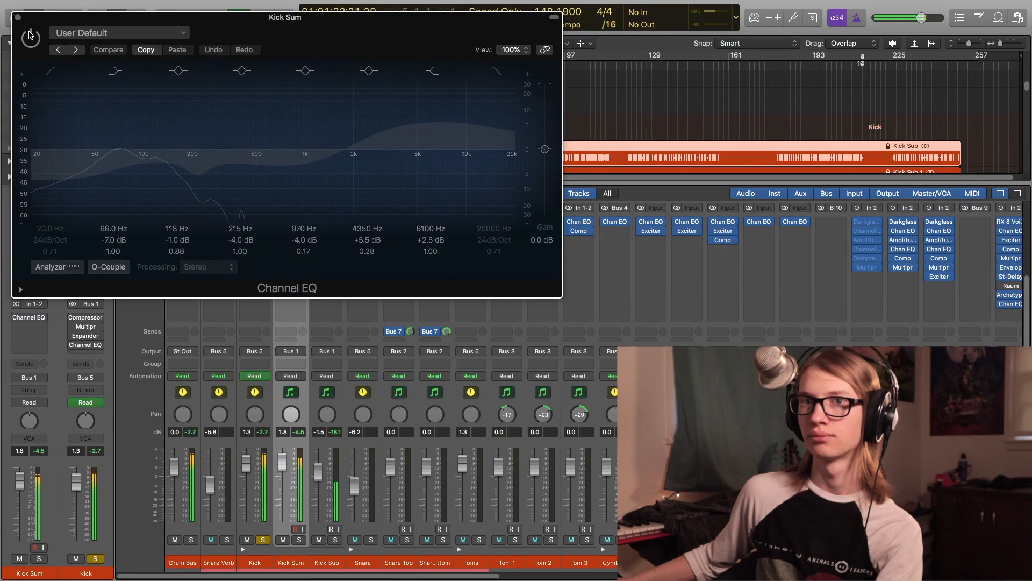
{"action": "left_click", "coordinate": [30, 36]}
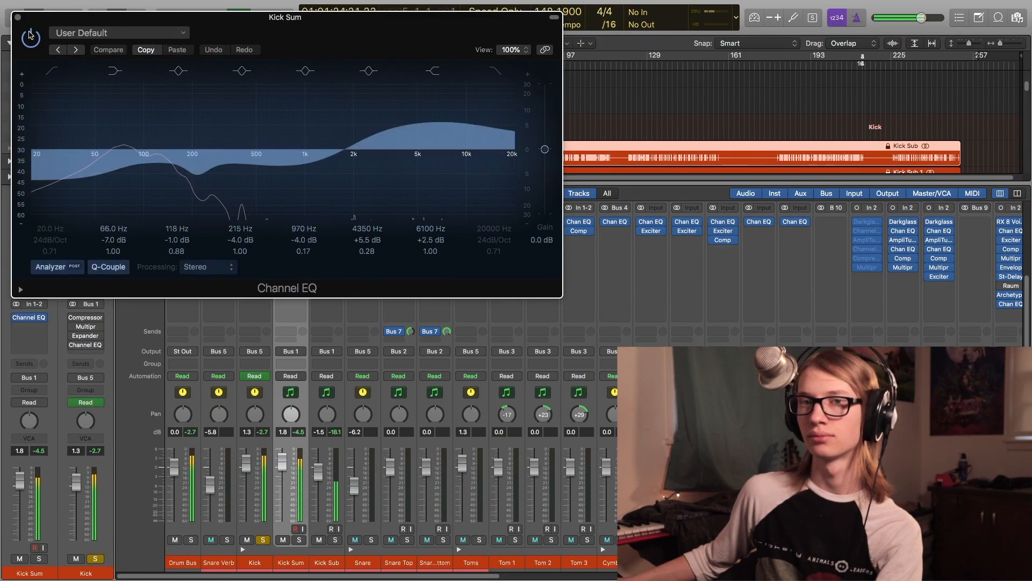
{"action": "left_click", "coordinate": [30, 35]}
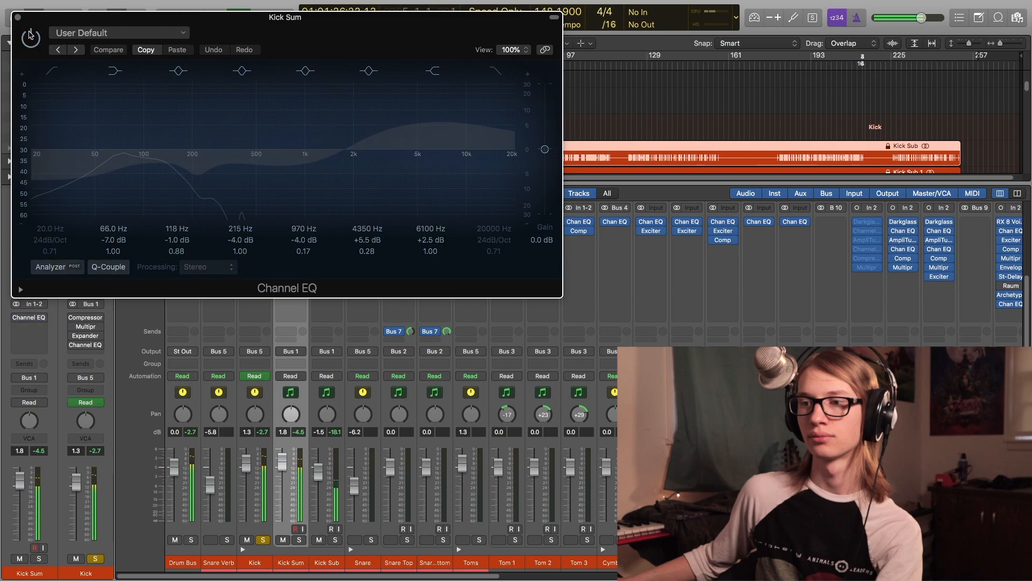
{"action": "left_click", "coordinate": [30, 35]}
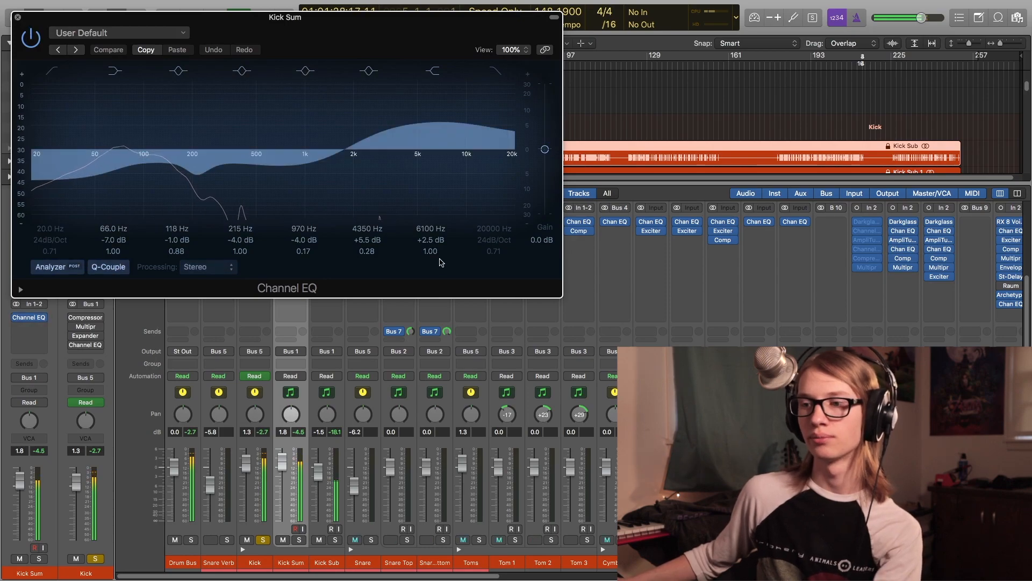
{"action": "key", "text": "super+w"}
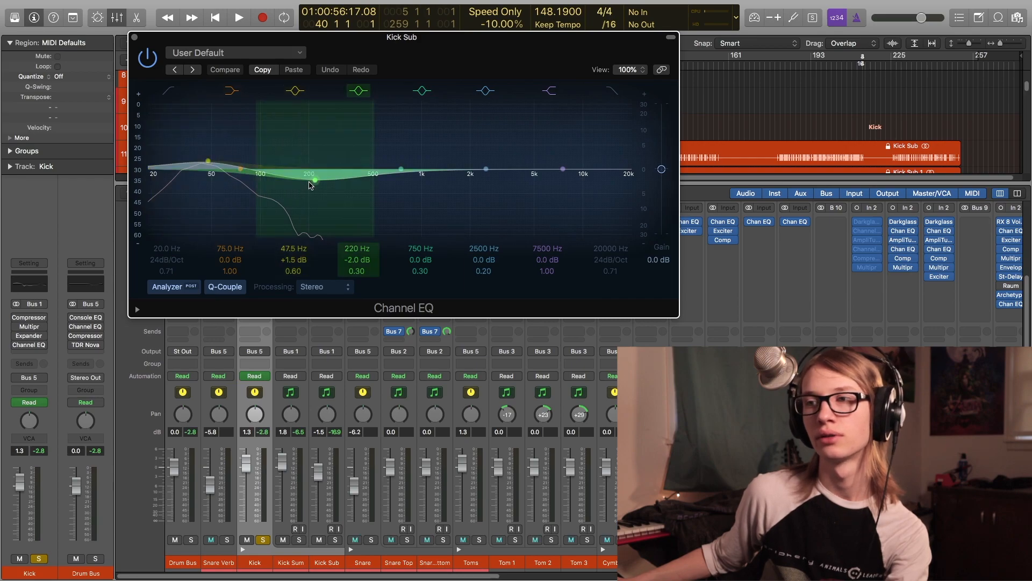
{"action": "key", "text": "super+w"}
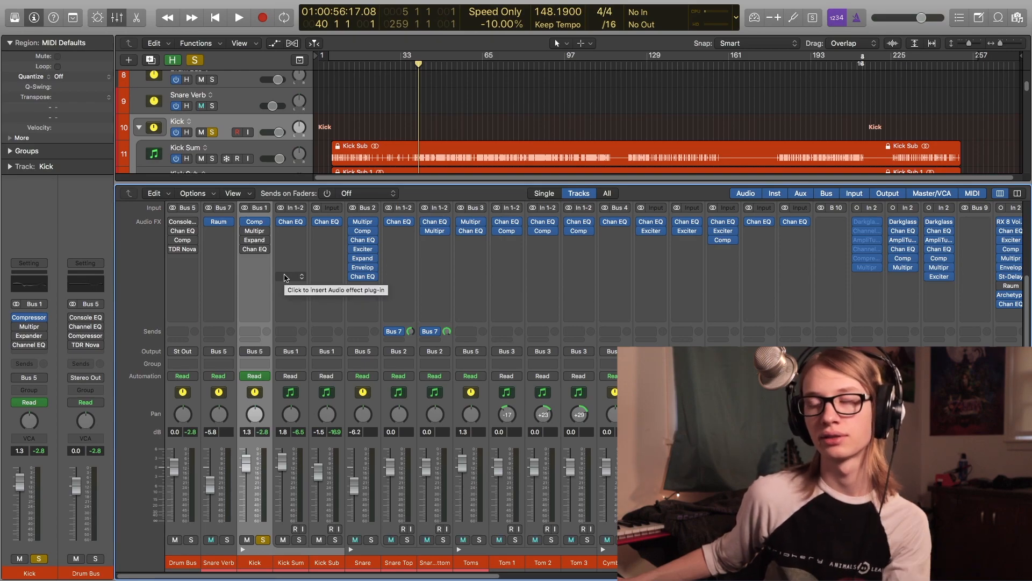
- Open the Kick track's Compressor and compare it bypassed and active during playback
{"action": "right_click", "coordinate": [253, 219]}
{"action": "left_click", "coordinate": [252, 219]}
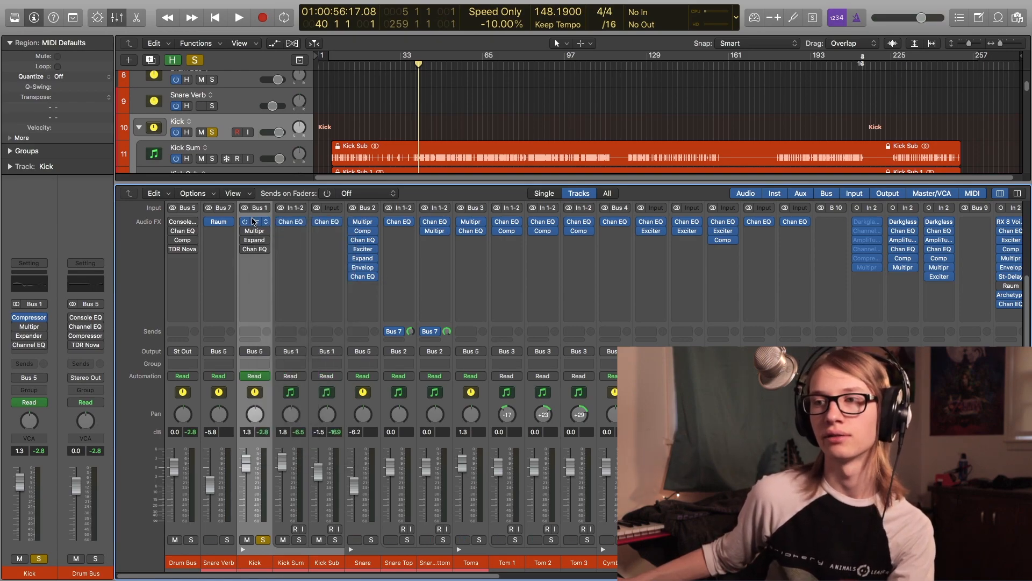
{"action": "left_click", "coordinate": [253, 220]}
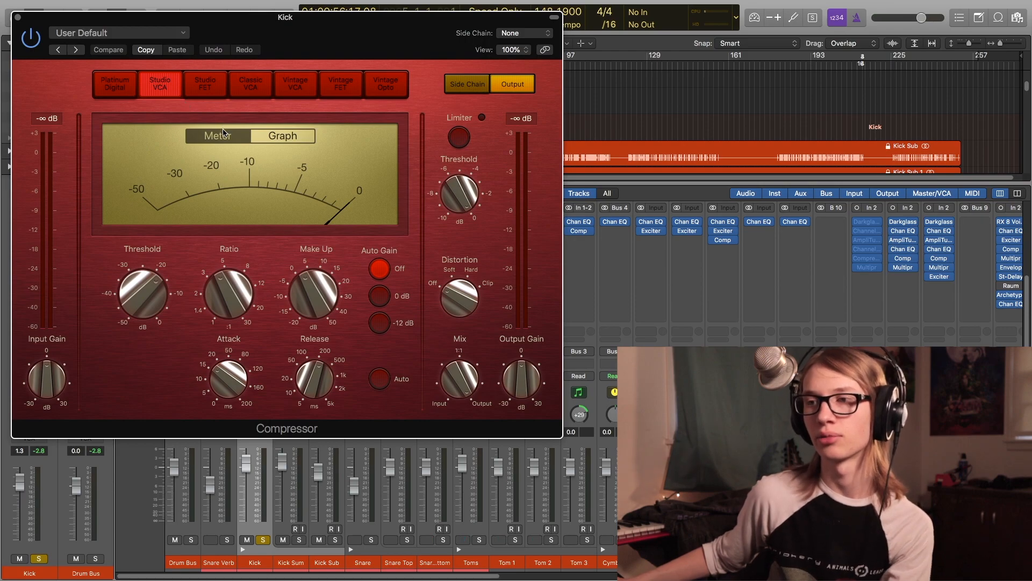
{"action": "key", "text": "space"}
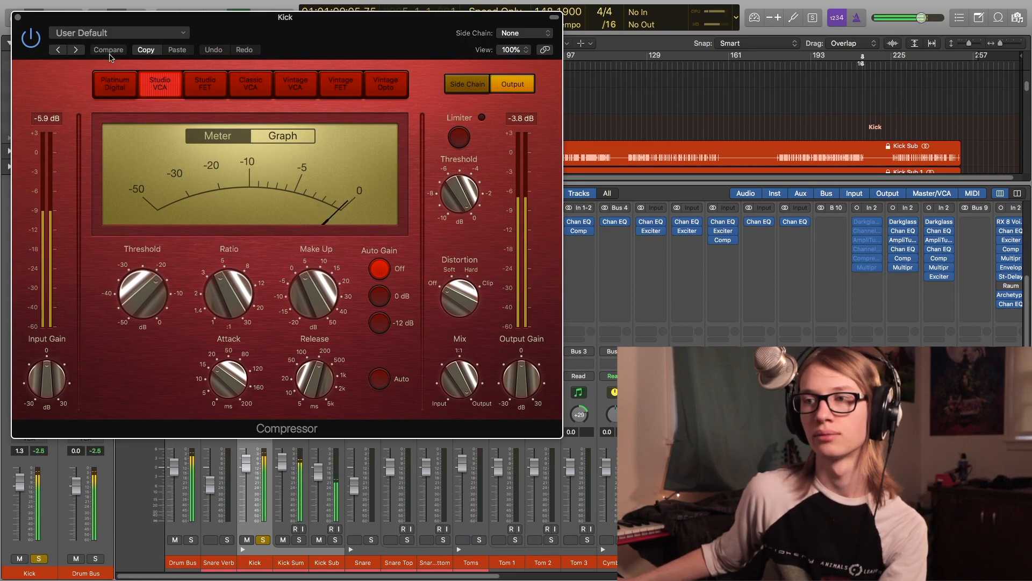
{"action": "left_click", "coordinate": [31, 36]}
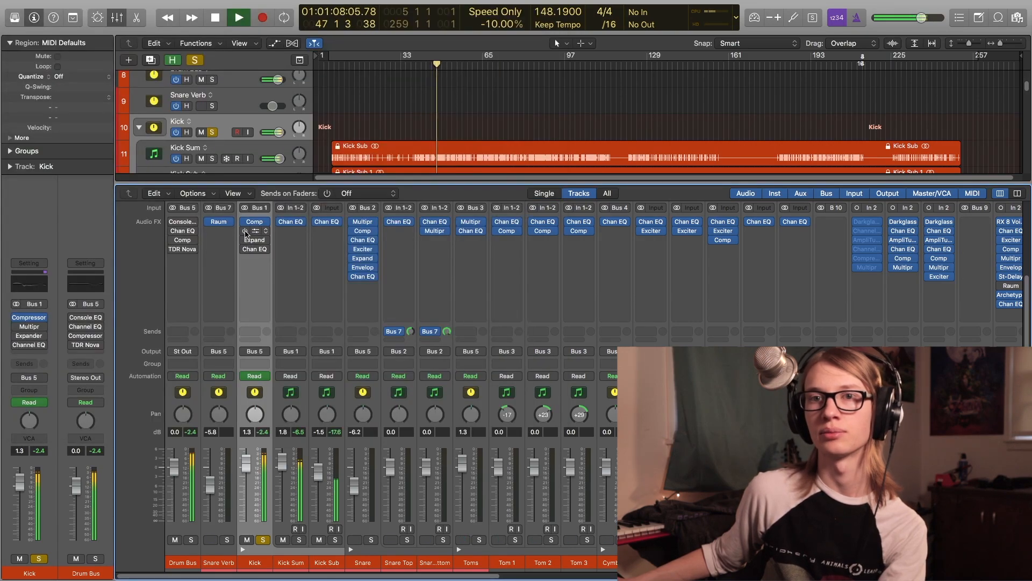
- Open the Kick Multipressor and solo, then unsolo, its first band to hear it alone
{"action": "left_click", "coordinate": [253, 231]}
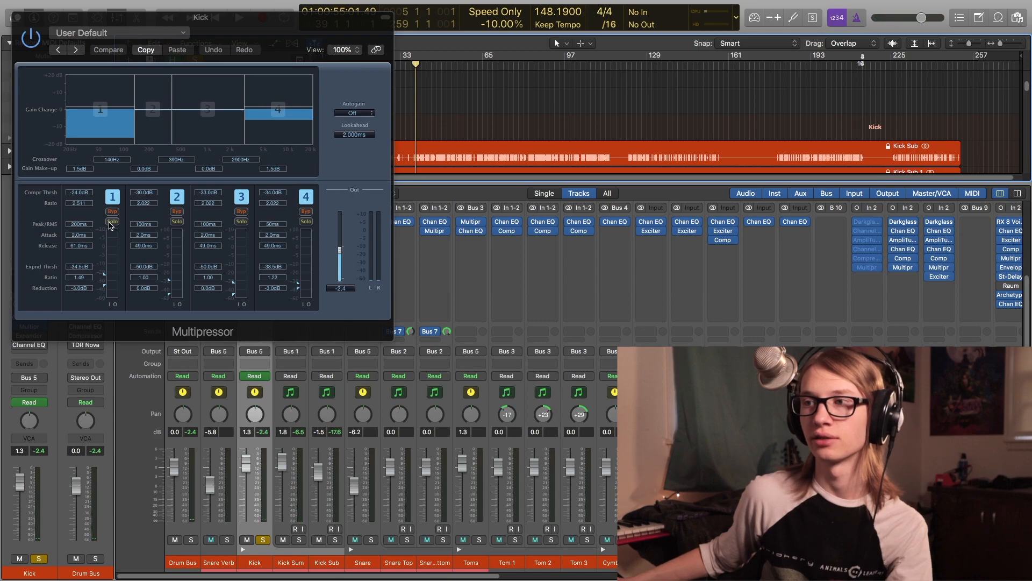
{"action": "left_click", "coordinate": [112, 221]}
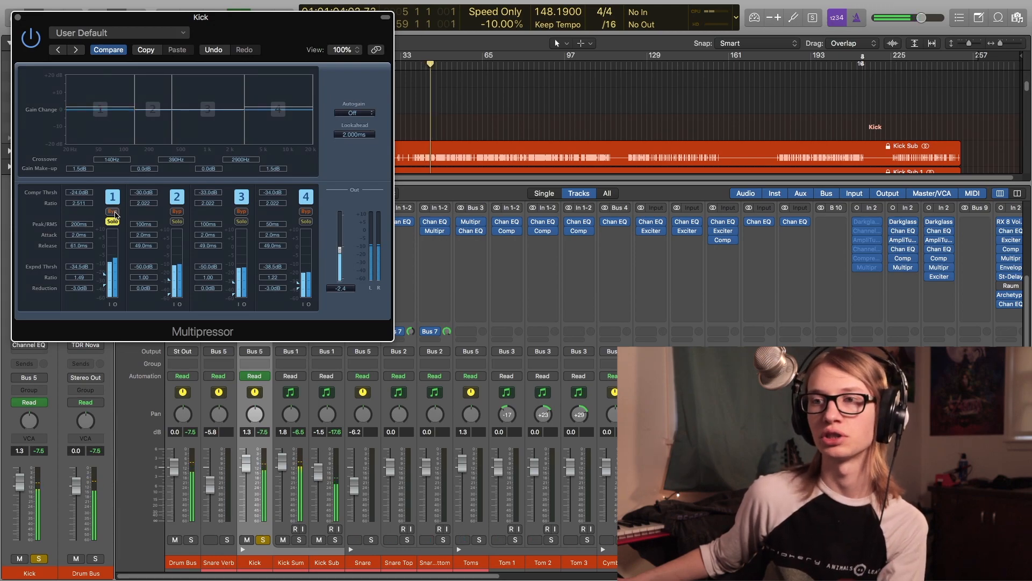
{"action": "left_click", "coordinate": [113, 219]}
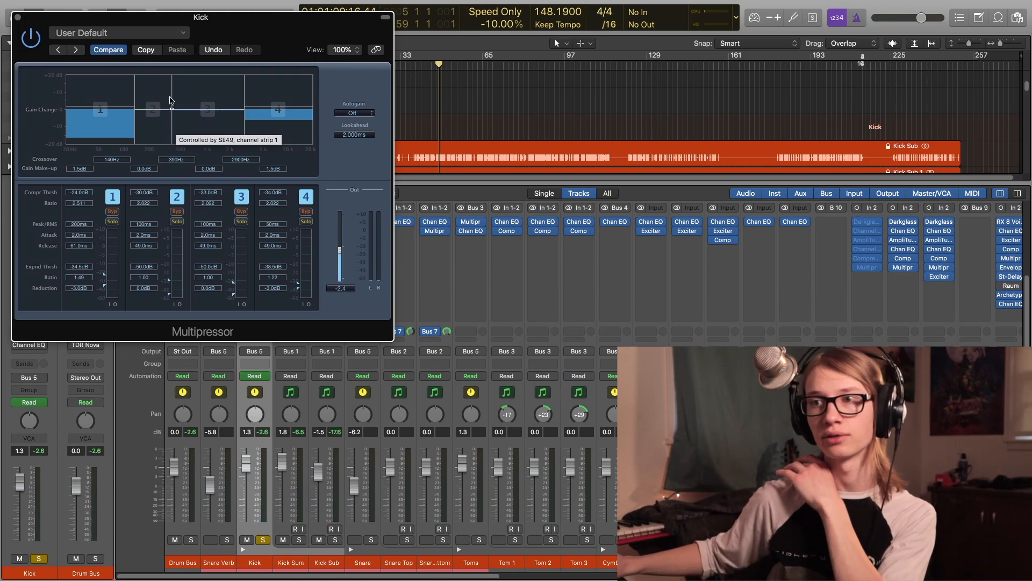
- Play the kick with the Multipressor engaged and bypassed for comparison, then close its window
{"action": "left_click_drag", "start_coordinate": [232, 24], "coordinate": [239, 33]}
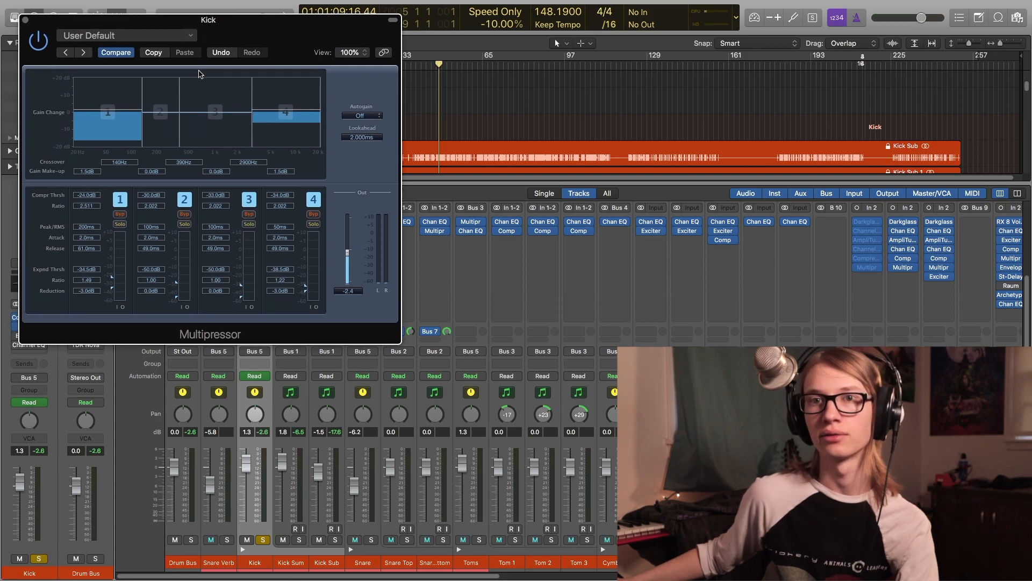
{"action": "key", "text": "space"}
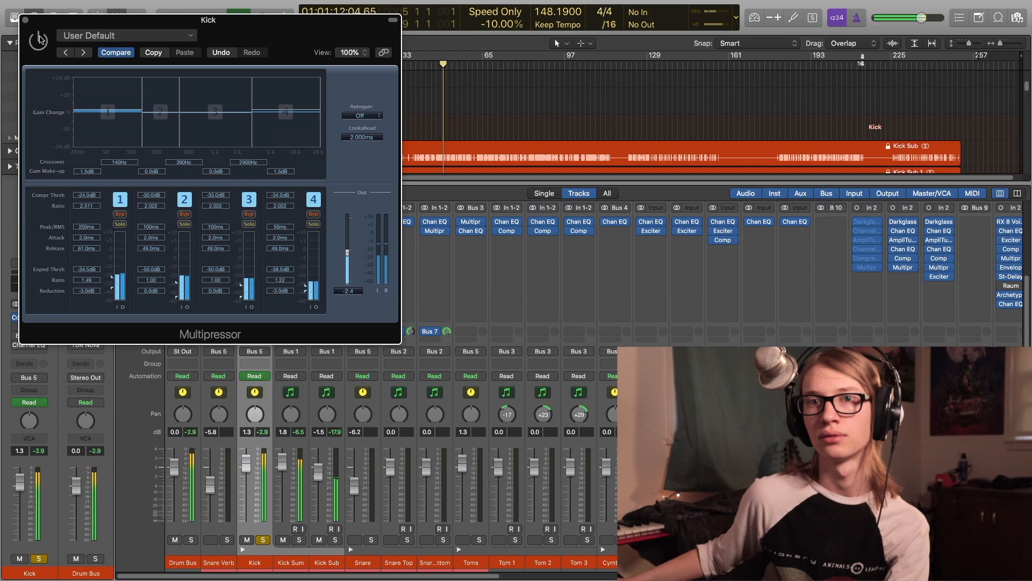
{"action": "key", "text": "space"}
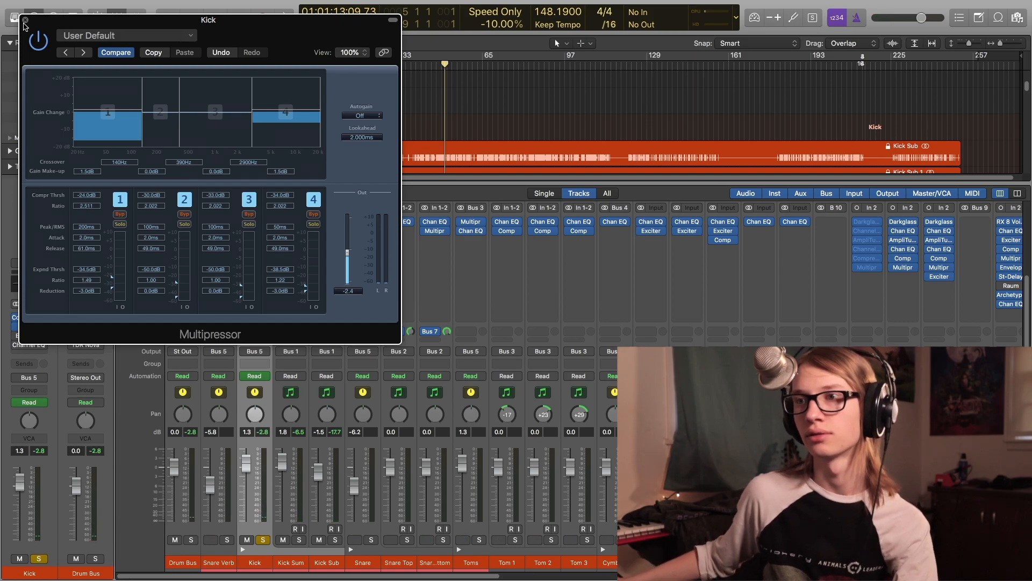
{"action": "key", "text": "space"}
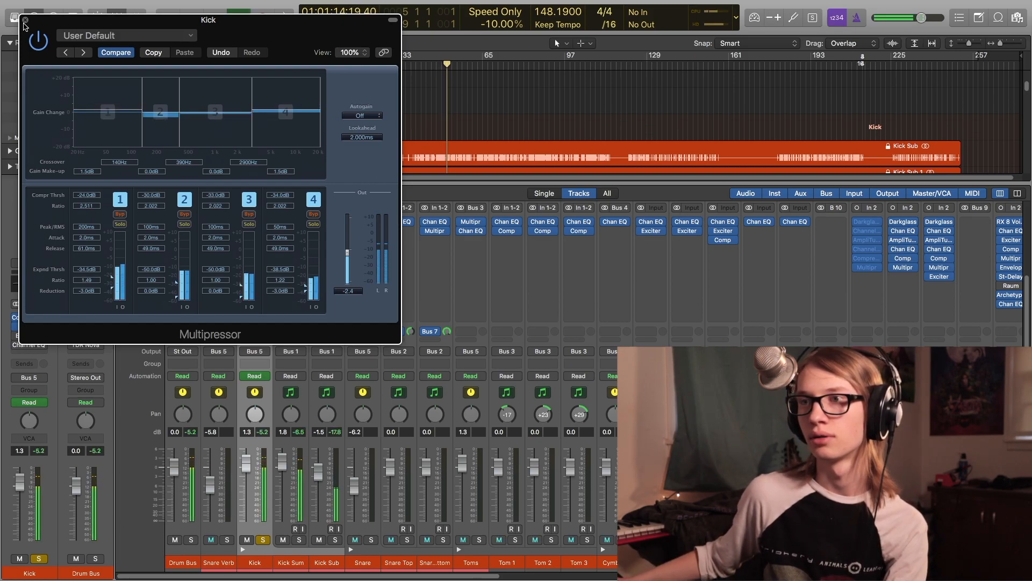
{"action": "key", "text": "super+w"}
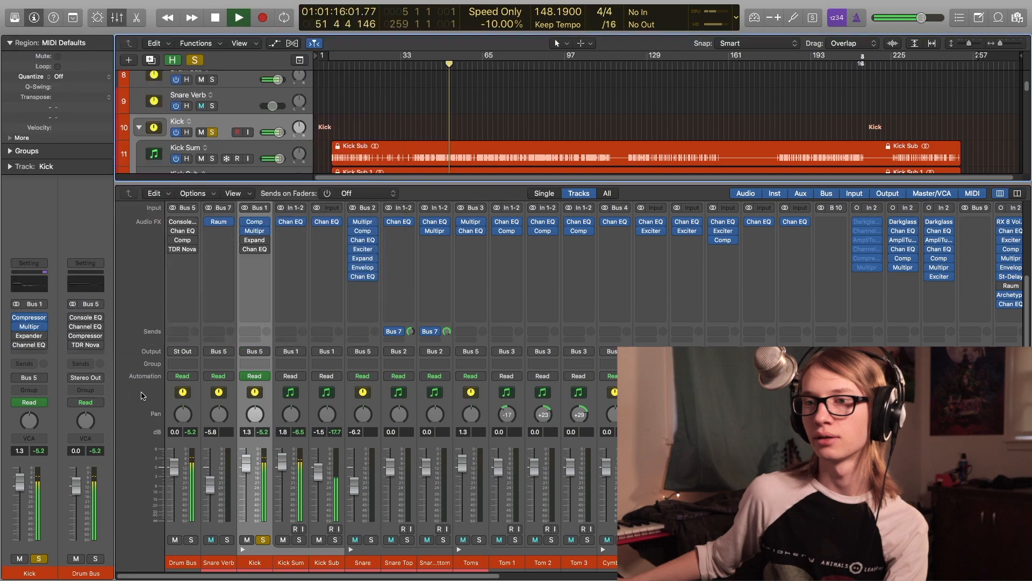
- Open the Kick Expander and show its More Punch preset list
{"action": "left_click", "coordinate": [16, 336]}
{"action": "left_click", "coordinate": [28, 338]}
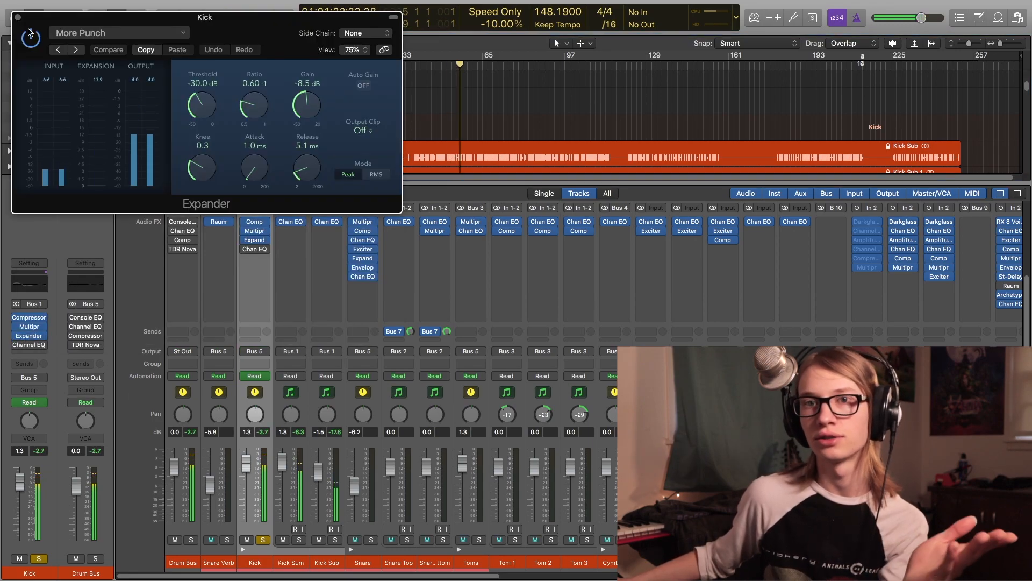
{"action": "left_click", "coordinate": [83, 33]}
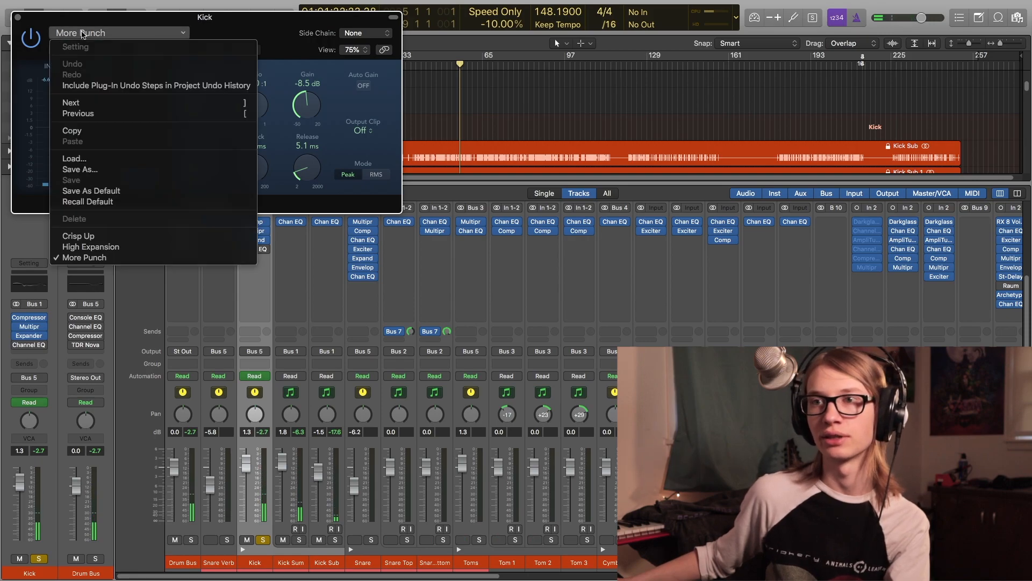
{"action": "left_click", "coordinate": [283, 25]}
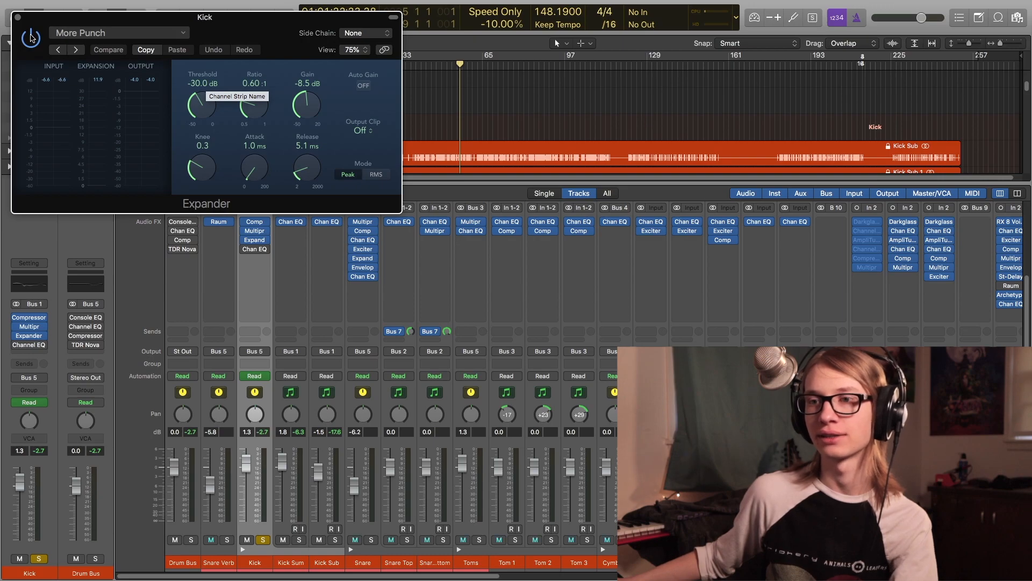
- Play the kick and switch the Expander off and on to compare
{"action": "key", "text": "space"}
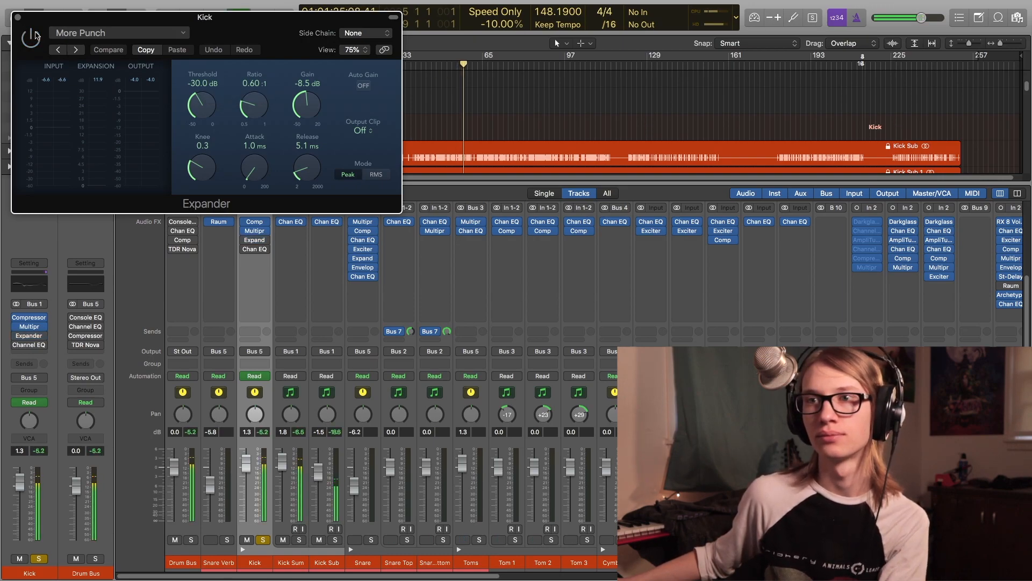
{"action": "left_click", "coordinate": [36, 36]}
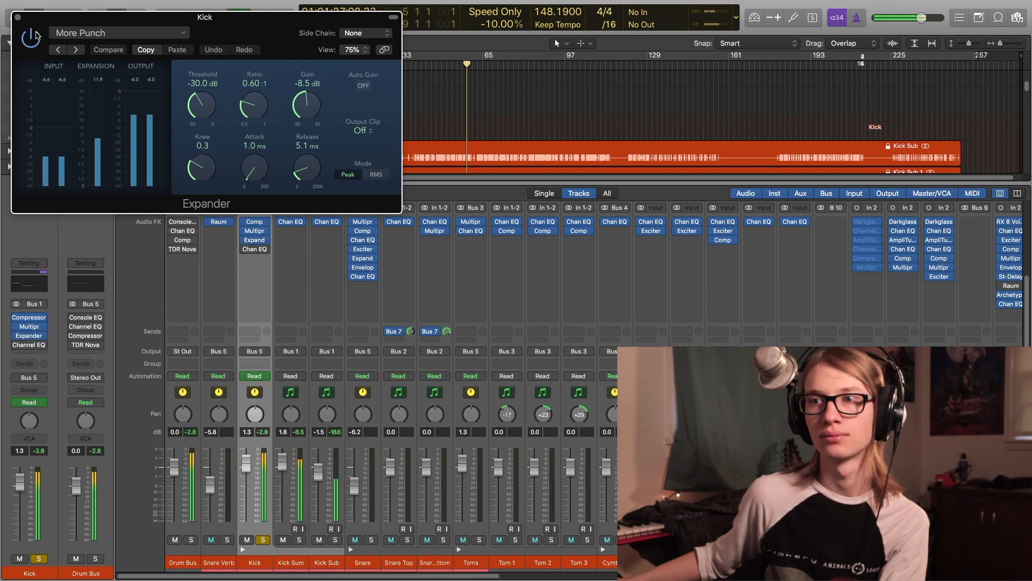
{"action": "left_click", "coordinate": [36, 36]}
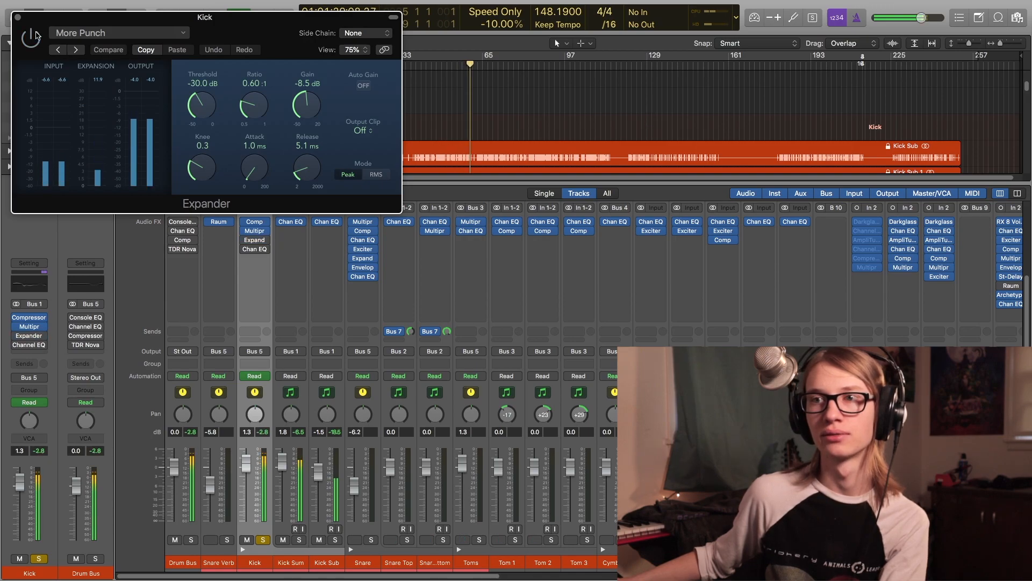
{"action": "left_click", "coordinate": [34, 36]}
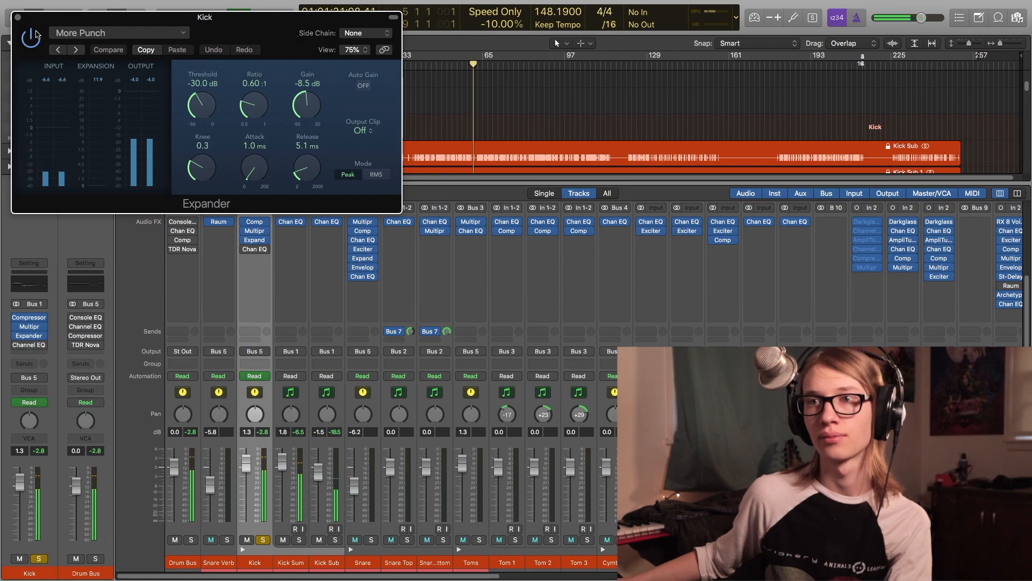
- Open the Kick track's Channel EQ to show its curve
{"action": "left_click", "coordinate": [17, 345]}
{"action": "left_click", "coordinate": [30, 346]}
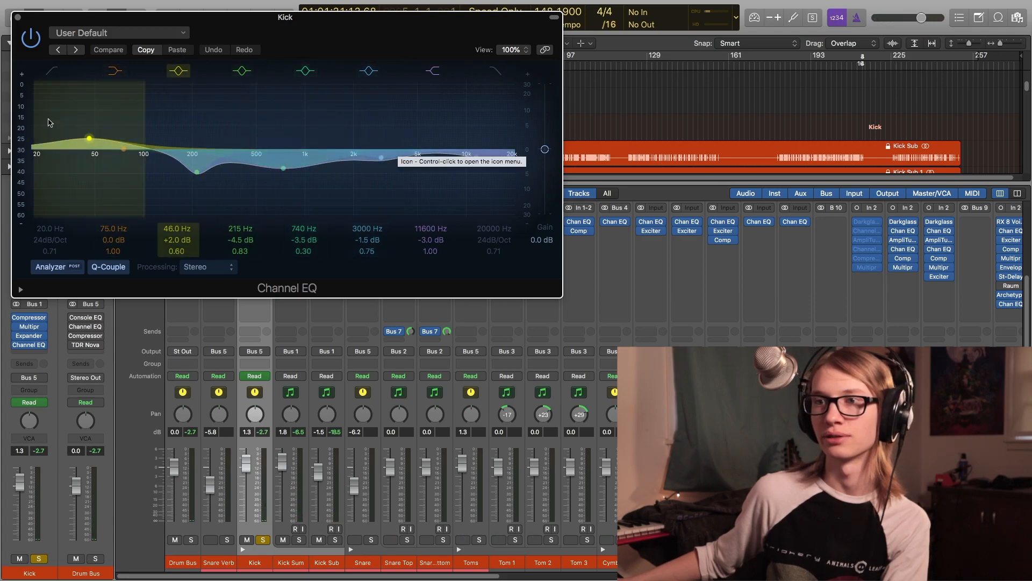
- Play the kick and switch its Channel EQ off and on to compare, then close the EQ window
{"action": "key", "text": "space"}
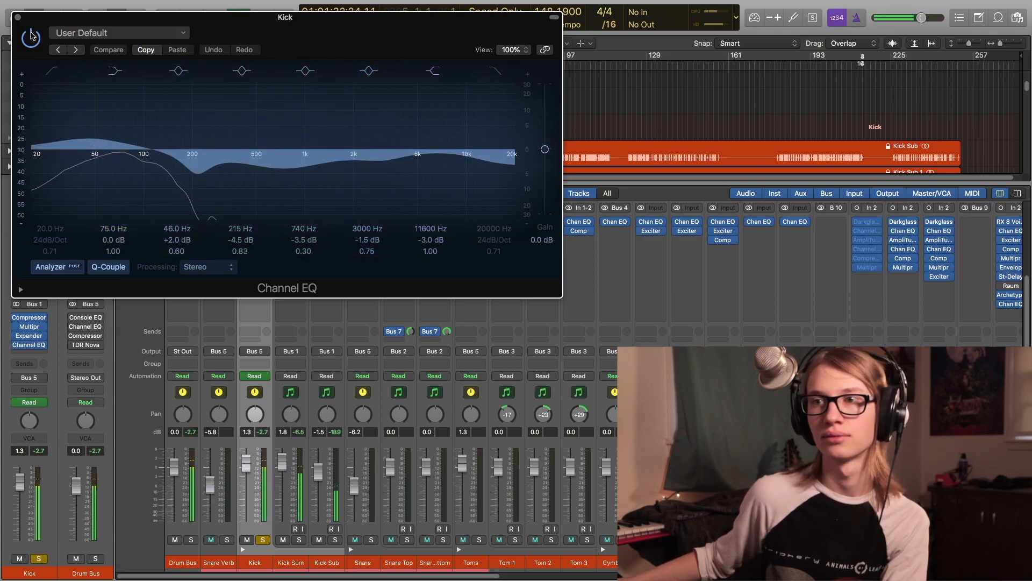
{"action": "left_click", "coordinate": [31, 36]}
{"action": "left_click", "coordinate": [31, 36]}
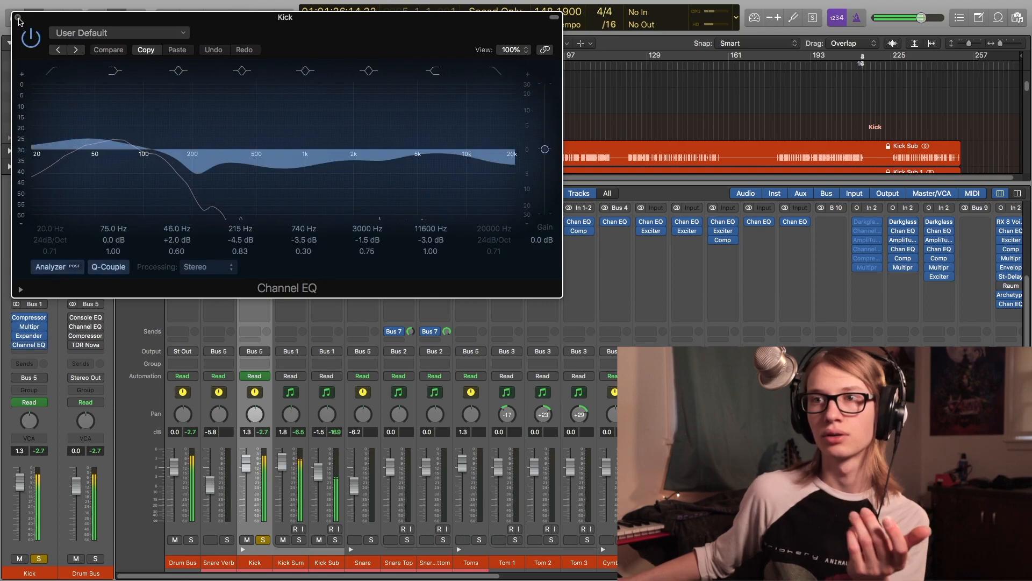
{"action": "left_click", "coordinate": [19, 19]}
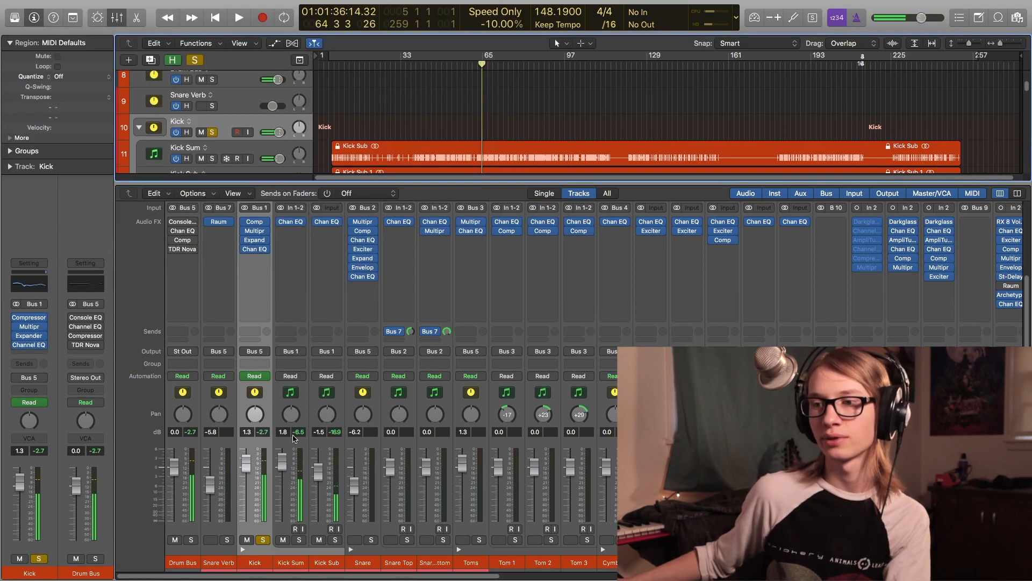
- Move the solo from the Kick track to the Snare track, play from the chosen point, and mute the Snare Verb track
{"action": "left_click", "coordinate": [263, 540]}
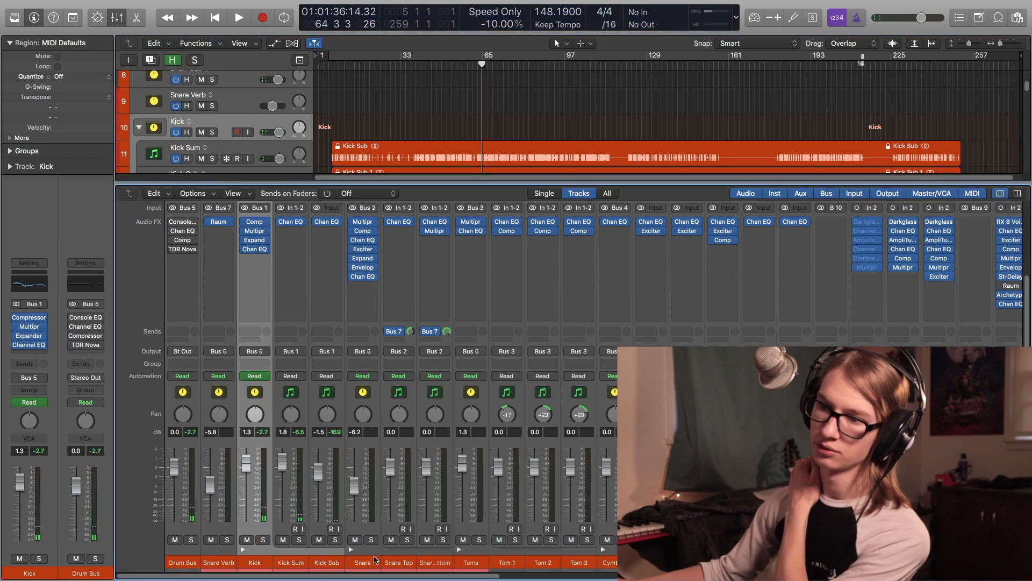
{"action": "left_click", "coordinate": [371, 540]}
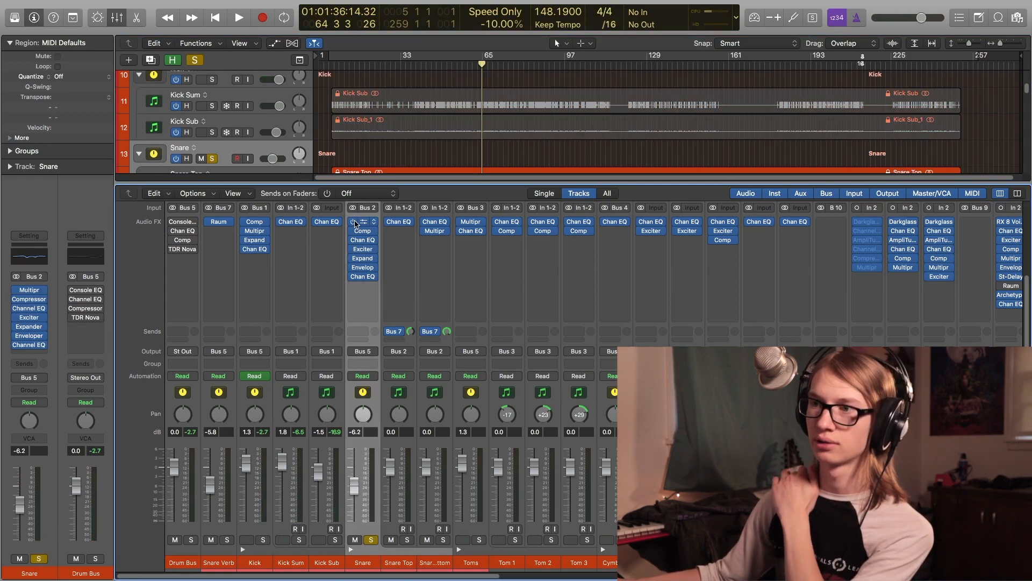
{"action": "mouse_move", "coordinate": [354, 276]}
{"action": "left_mouse_down"}
{"action": "mouse_move", "coordinate": [355, 230]}
{"action": "mouse_move", "coordinate": [424, 231]}
{"action": "left_mouse_up"}
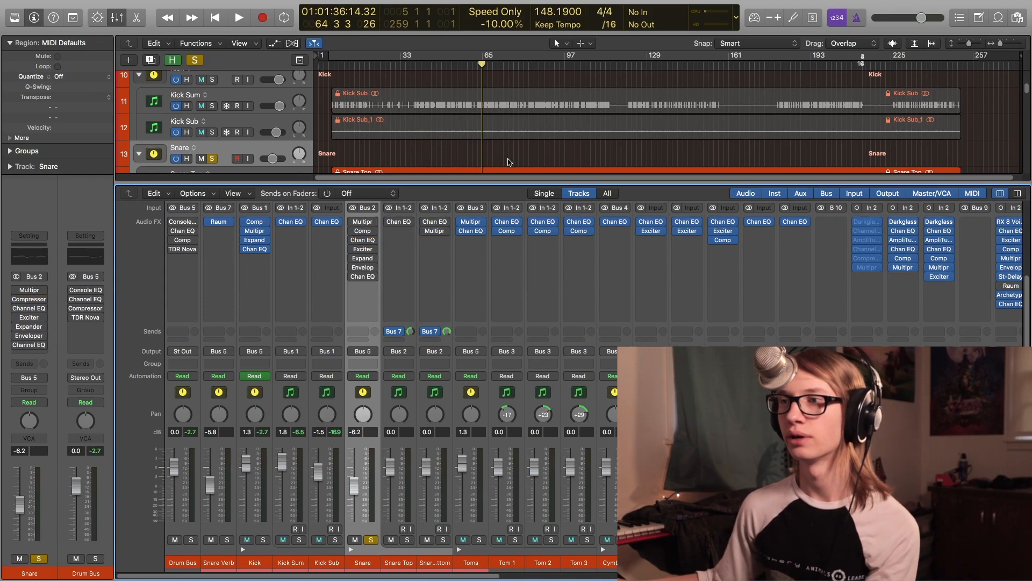
{"action": "scroll", "coordinate": [454, 117], "scroll_direction": "down", "scroll_amount": 5}
{"action": "left_click", "coordinate": [418, 120]}
{"action": "key", "text": "space"}
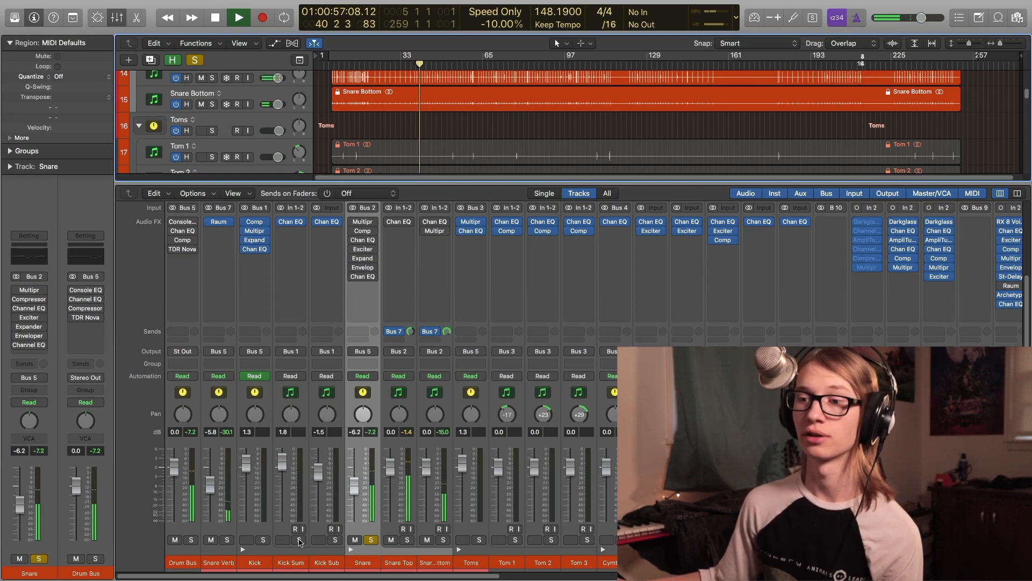
{"action": "left_click", "coordinate": [210, 541]}
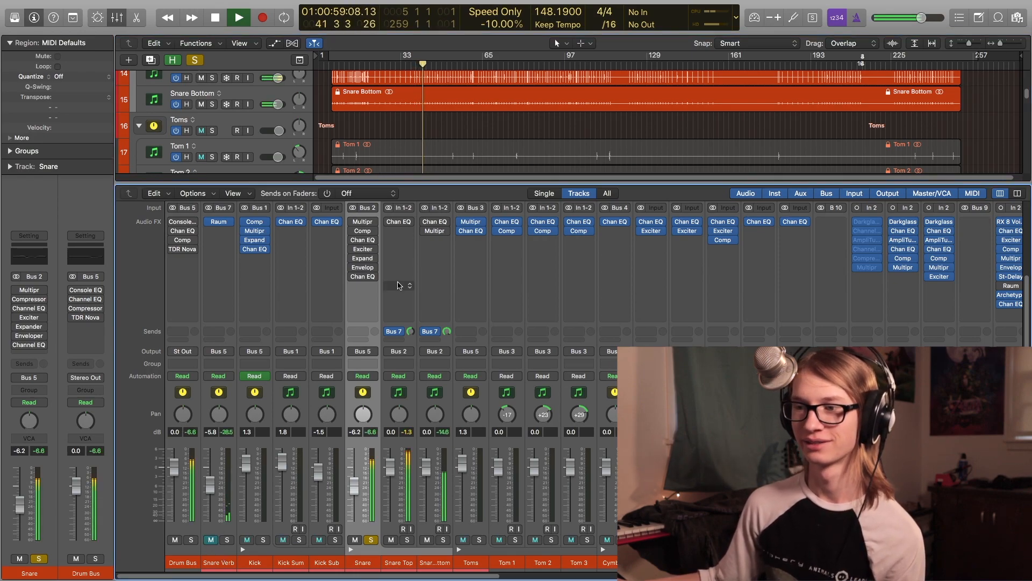
- Open the Snare Top and Snare Bottom Channel EQs in turn to show their curves, then close them
{"action": "left_click", "coordinate": [400, 225]}
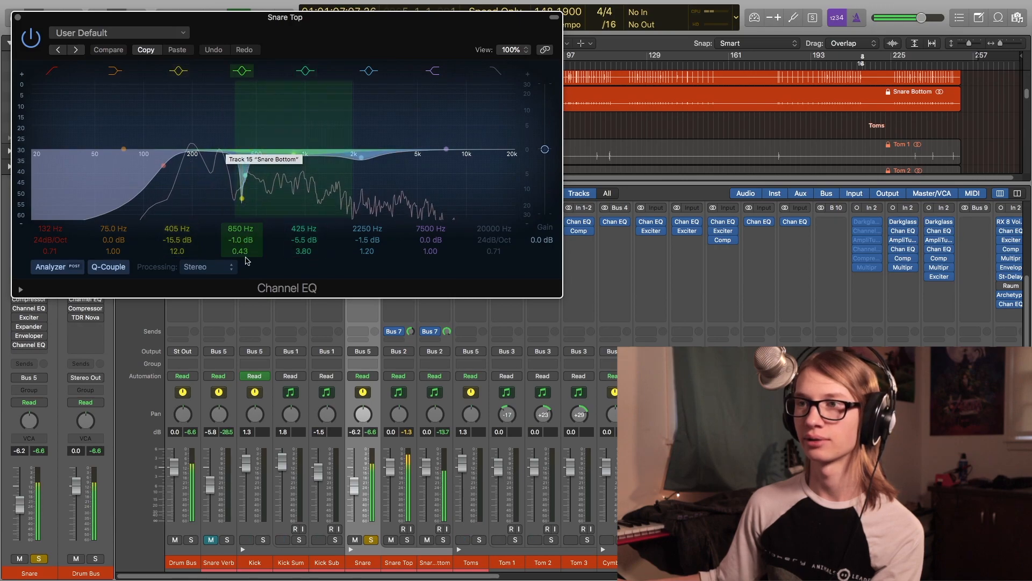
{"action": "left_click", "coordinate": [18, 17]}
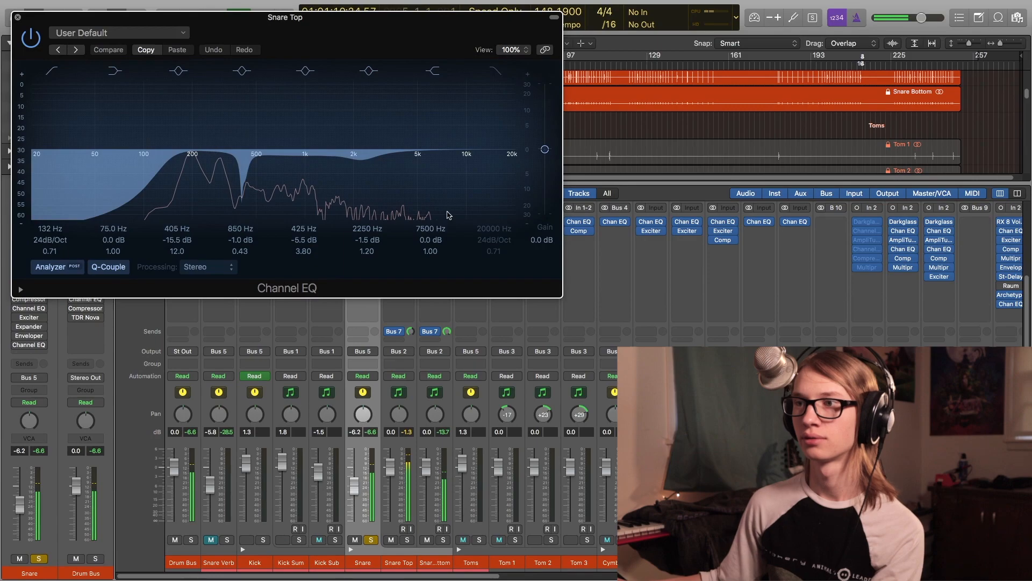
{"action": "left_click", "coordinate": [435, 223]}
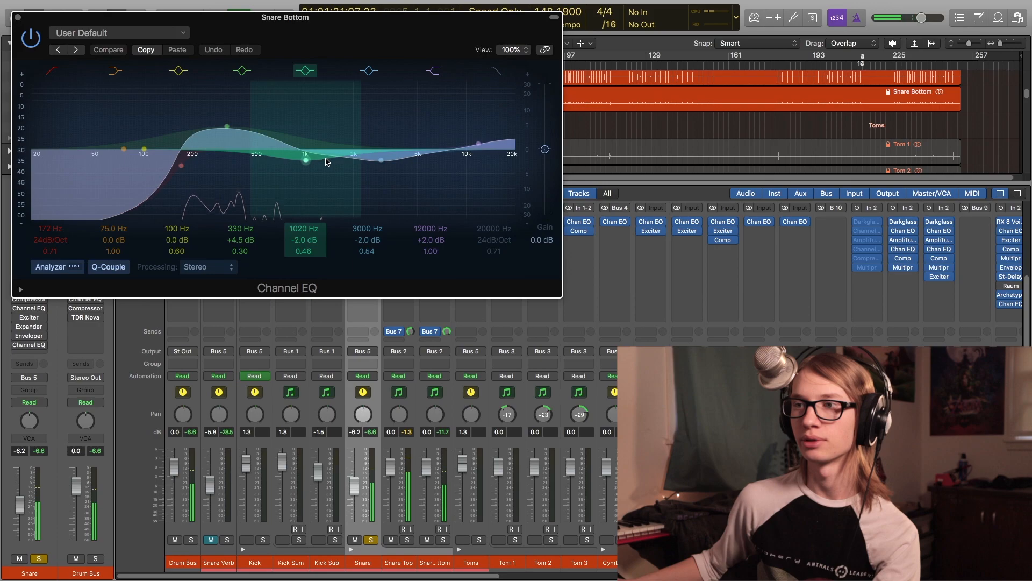
{"action": "key", "text": "super+w"}
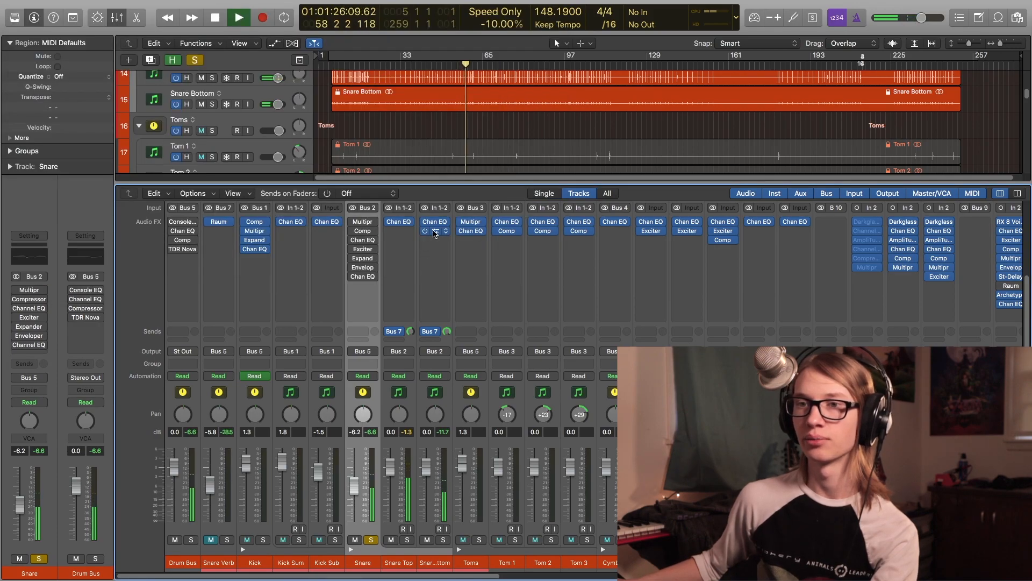
- Open the Snare Bottom Multipressor, switch it off and on to compare, then close it
{"action": "left_click", "coordinate": [434, 232]}
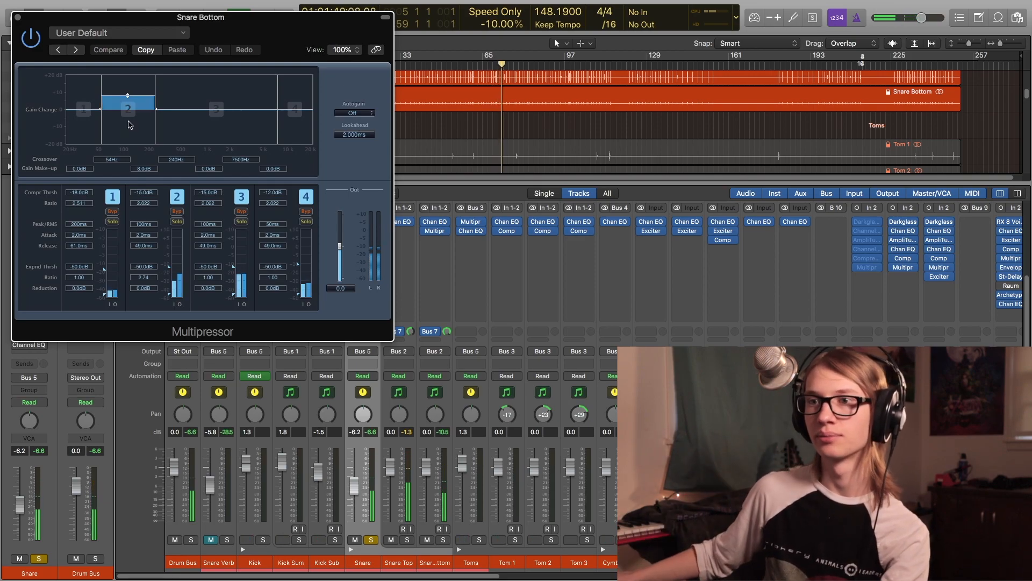
{"action": "left_click", "coordinate": [31, 36]}
{"action": "left_click", "coordinate": [31, 35]}
{"action": "left_click", "coordinate": [18, 17]}
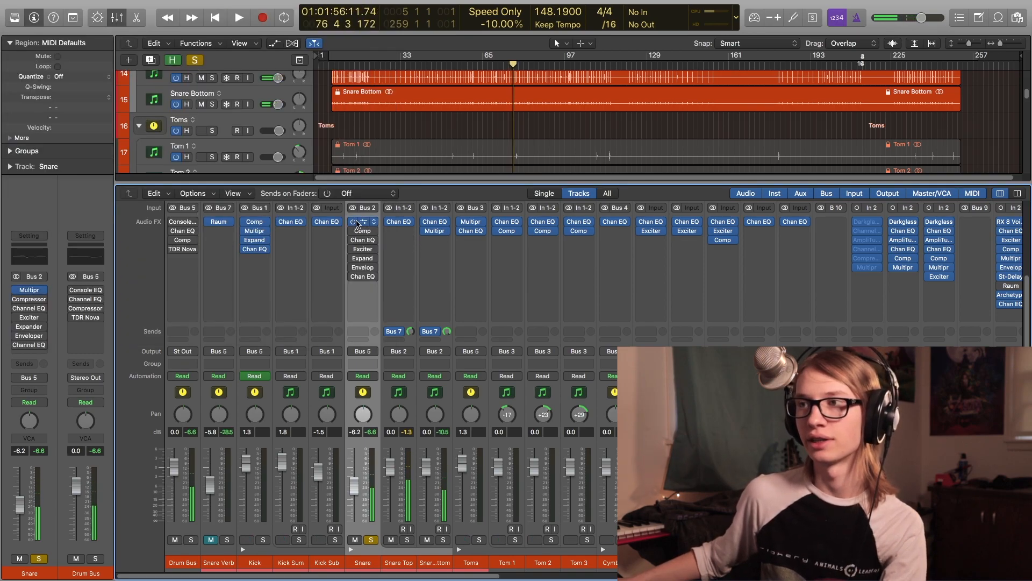
- Play the snare from an earlier point with its Multipressor window open, then close the window
{"action": "left_click", "coordinate": [421, 60]}
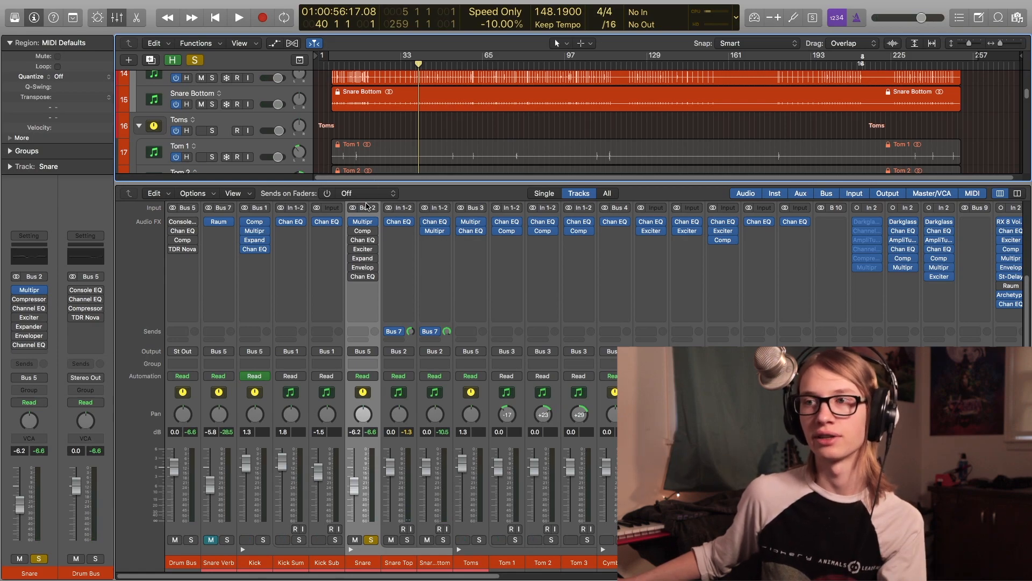
{"action": "left_click", "coordinate": [359, 221]}
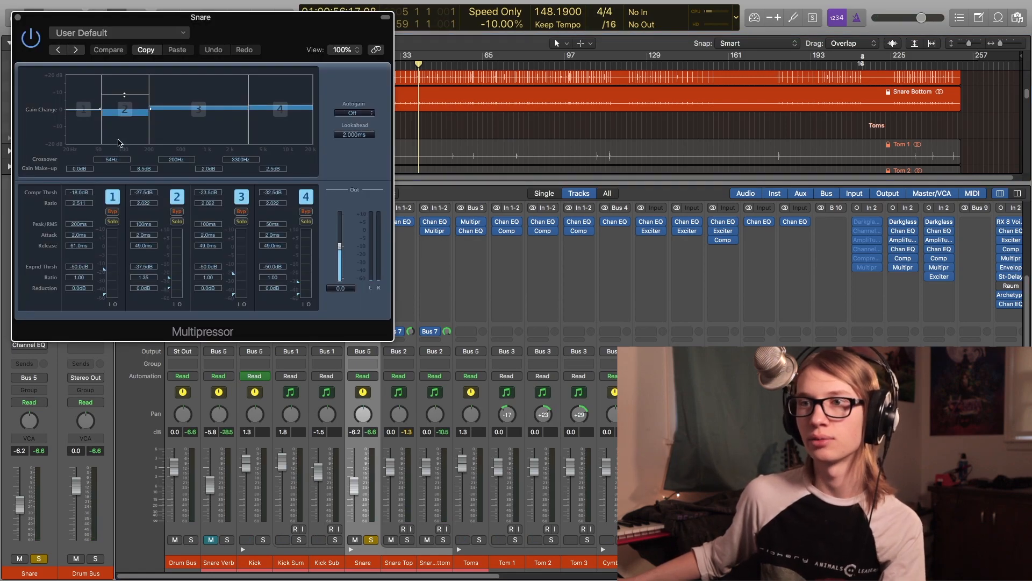
{"action": "key", "text": "space"}
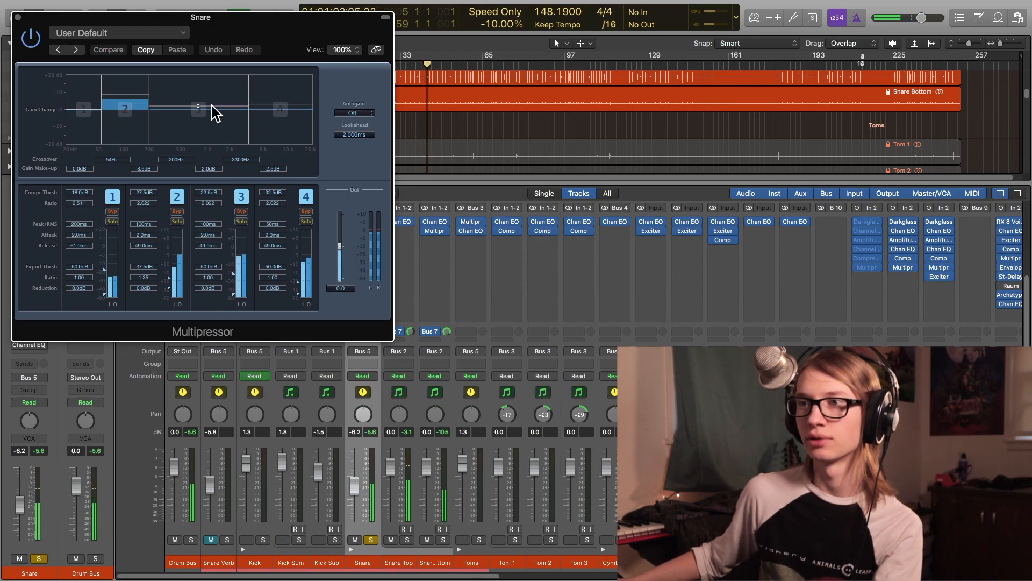
{"action": "left_click", "coordinate": [18, 18]}
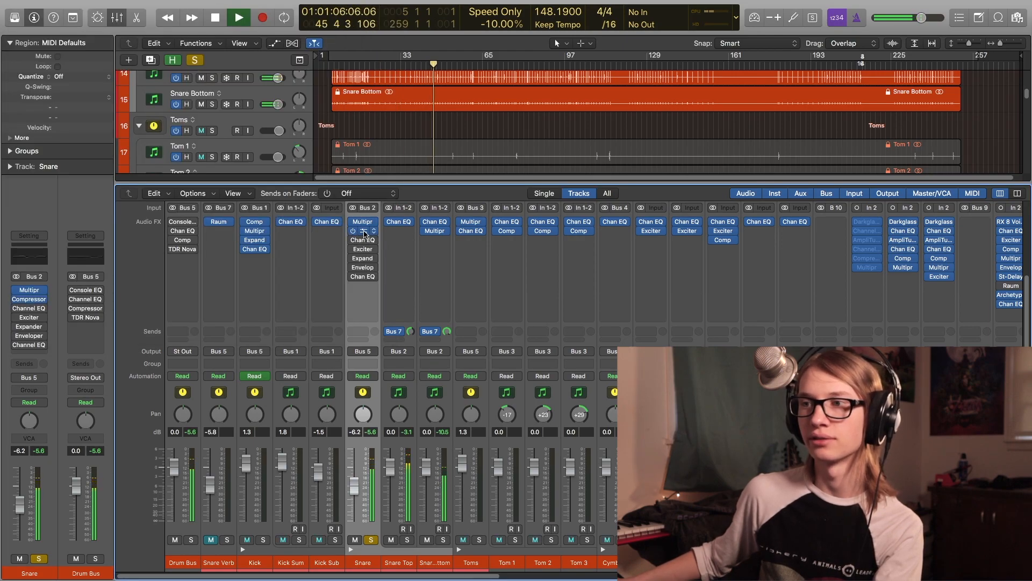
- Show the Snare track's Channel EQ, Exciter and High Expansion Expander plug-ins one after another, closing each
{"action": "left_click", "coordinate": [364, 233]}
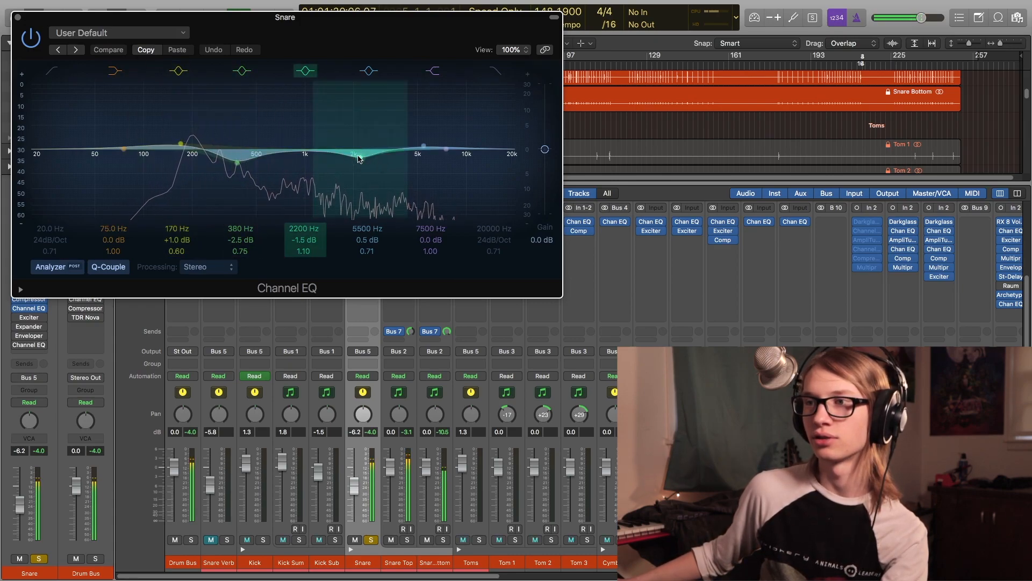
{"action": "left_click", "coordinate": [16, 20]}
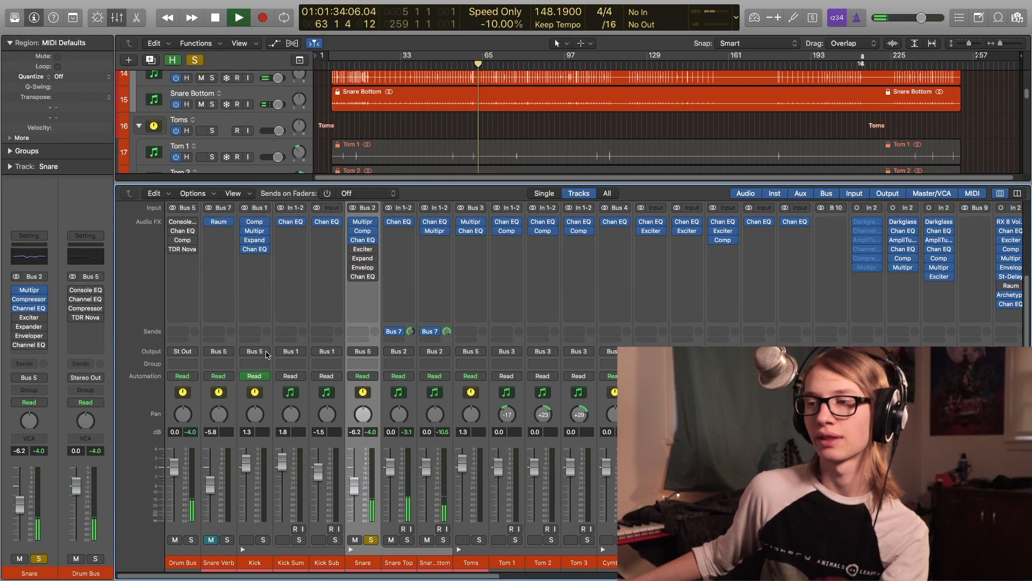
{"action": "left_click", "coordinate": [353, 248]}
{"action": "left_click", "coordinate": [363, 249]}
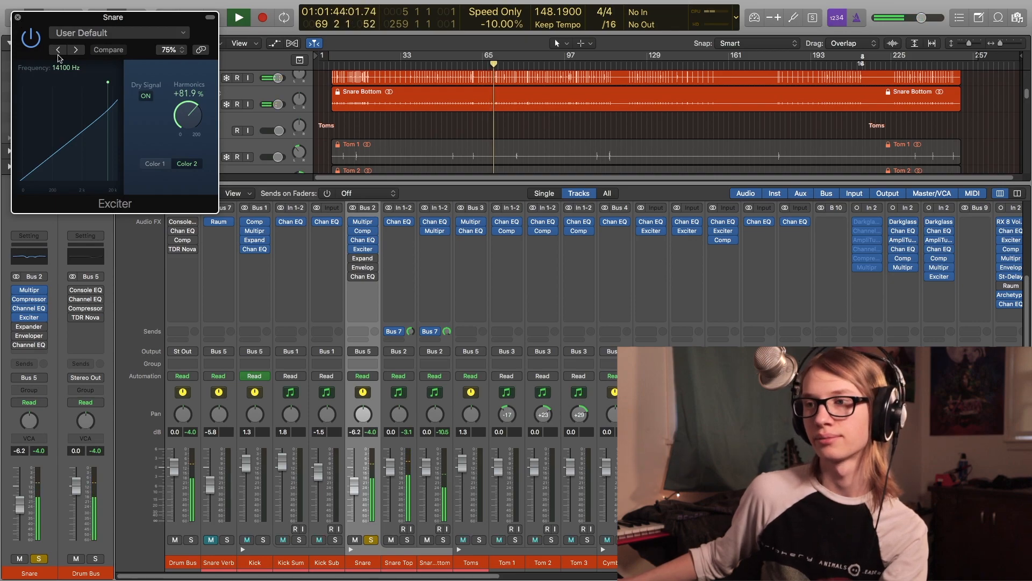
{"action": "left_click", "coordinate": [358, 260]}
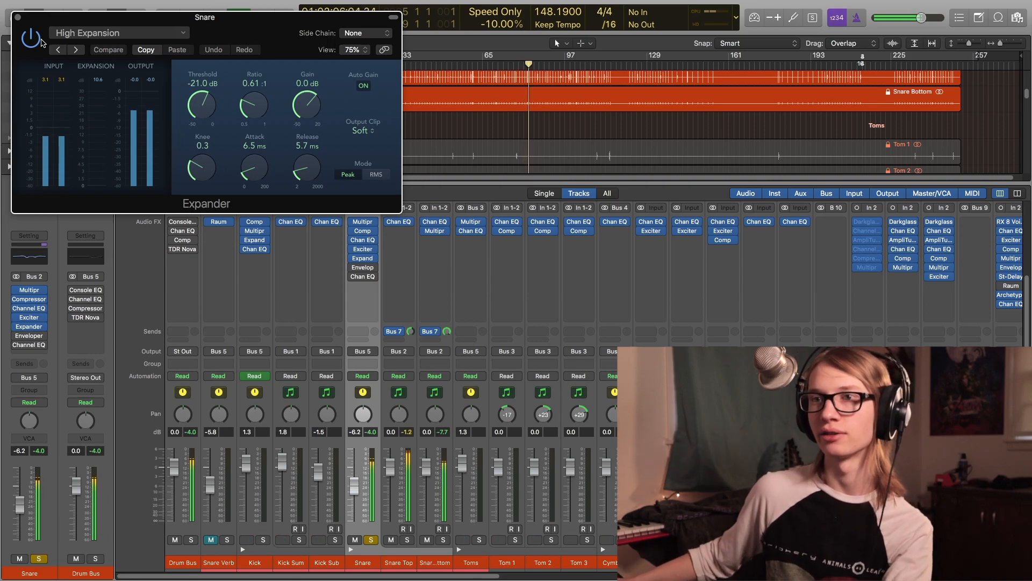
{"action": "left_click", "coordinate": [18, 17]}
- Open the Snare's Enveloper and its last Channel EQ to show their settings, then close both windows
{"action": "left_click", "coordinate": [354, 268]}
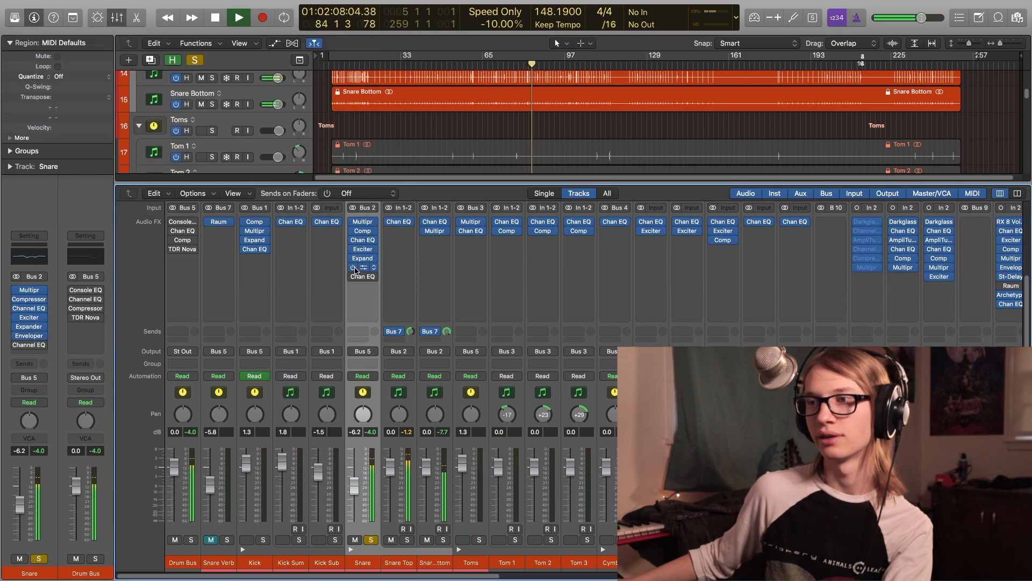
{"action": "left_click", "coordinate": [363, 267]}
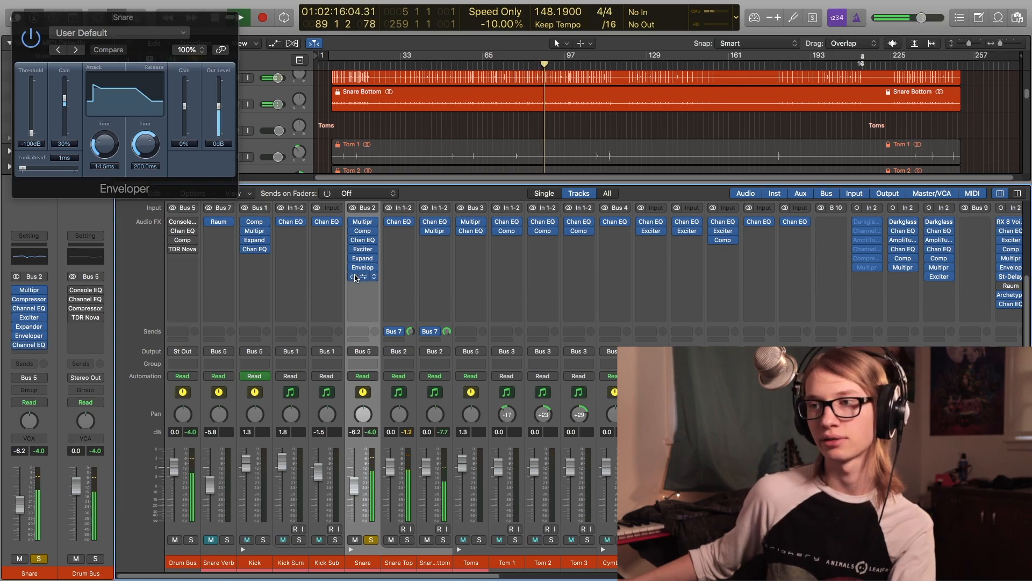
{"action": "left_click", "coordinate": [363, 276]}
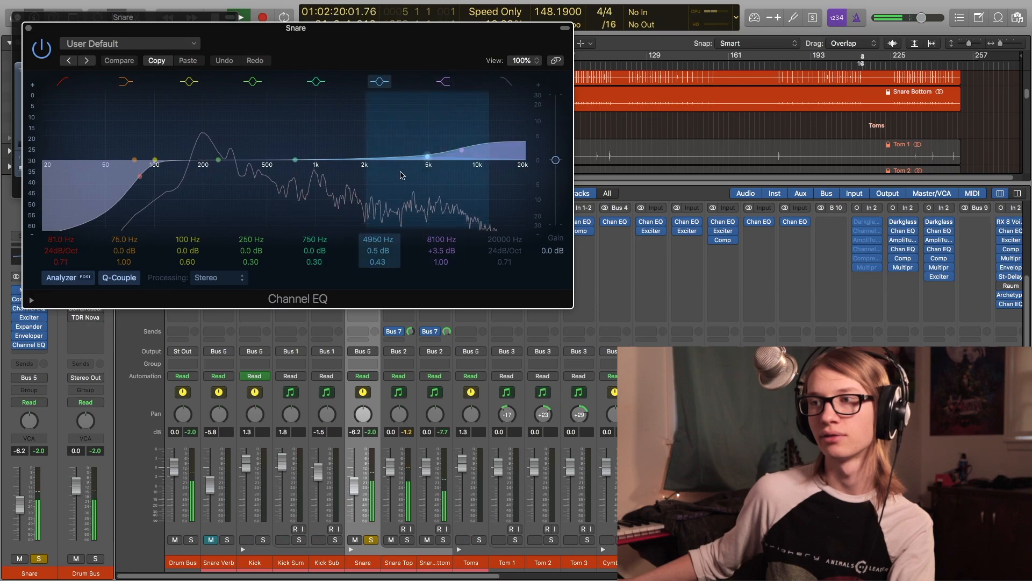
{"action": "left_click", "coordinate": [28, 29]}
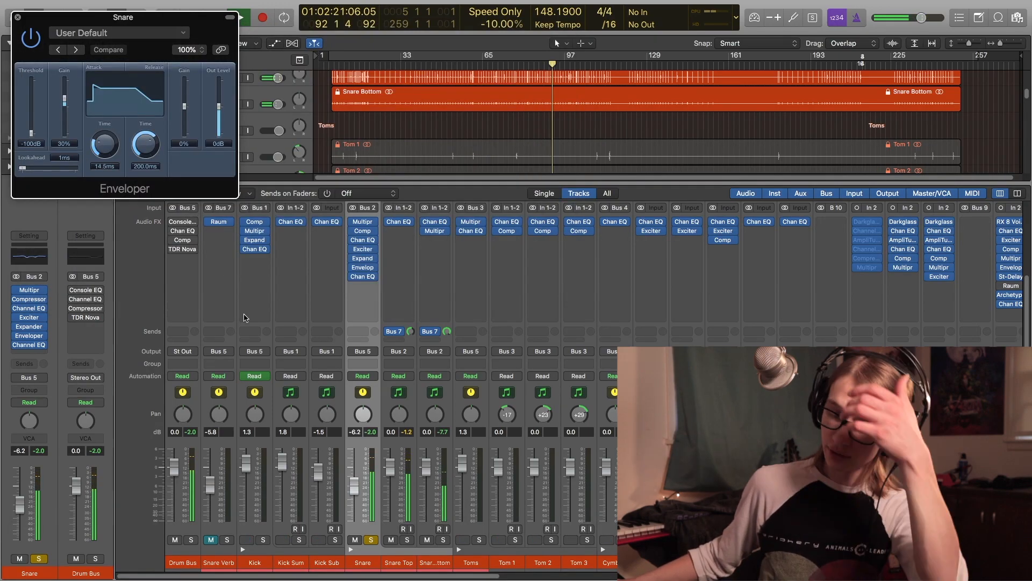
{"action": "left_click", "coordinate": [22, 18]}
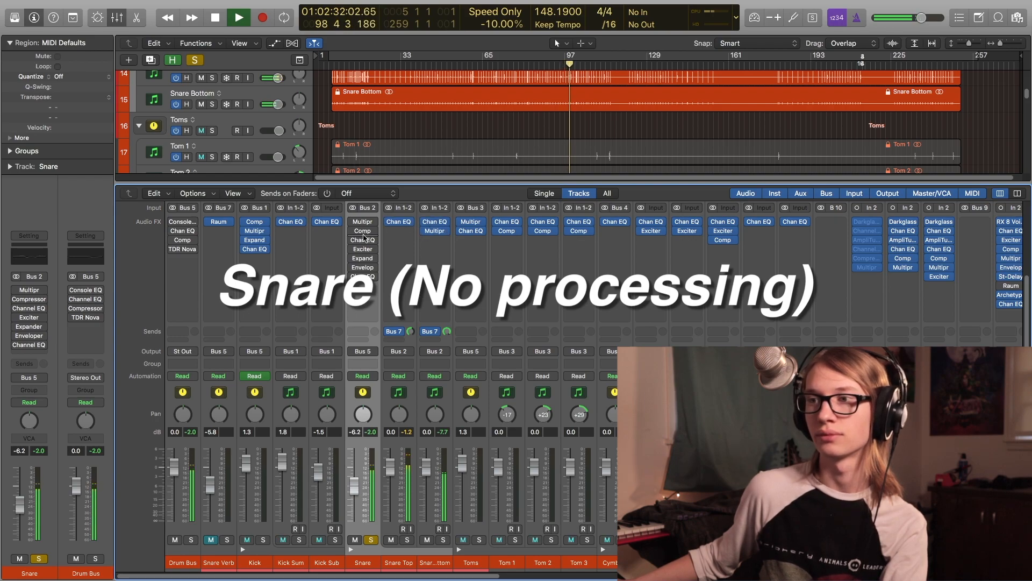
- Bypass and re-enable each of the seven Snare plug-ins to compare unprocessed and processed sound, then stop playback
{"action": "left_click", "coordinate": [354, 222]}
{"action": "left_click", "coordinate": [353, 230]}
{"action": "left_click", "coordinate": [353, 240]}
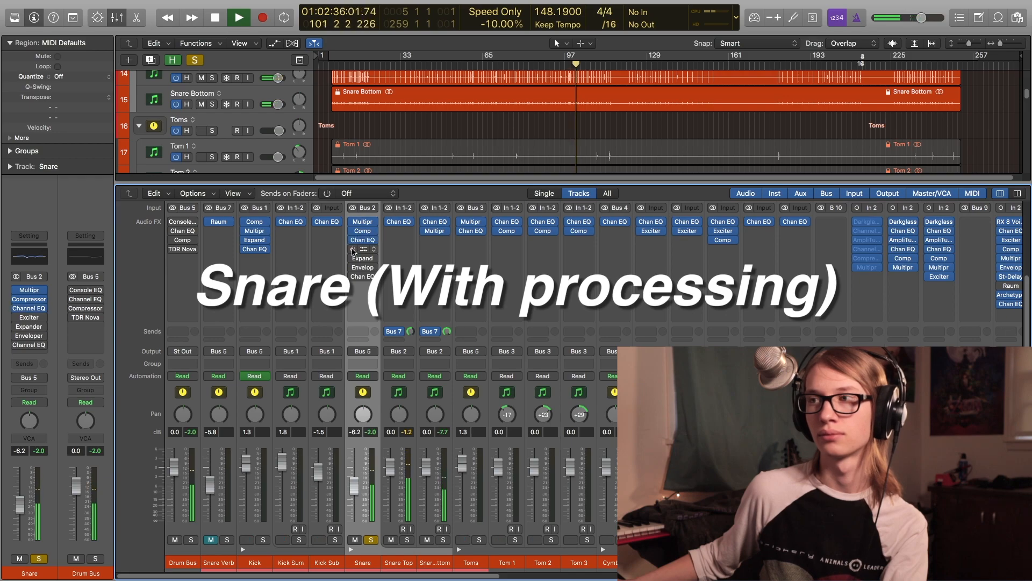
{"action": "left_click", "coordinate": [354, 250]}
{"action": "left_click", "coordinate": [353, 258]}
{"action": "left_click", "coordinate": [354, 268]}
{"action": "left_click", "coordinate": [353, 277]}
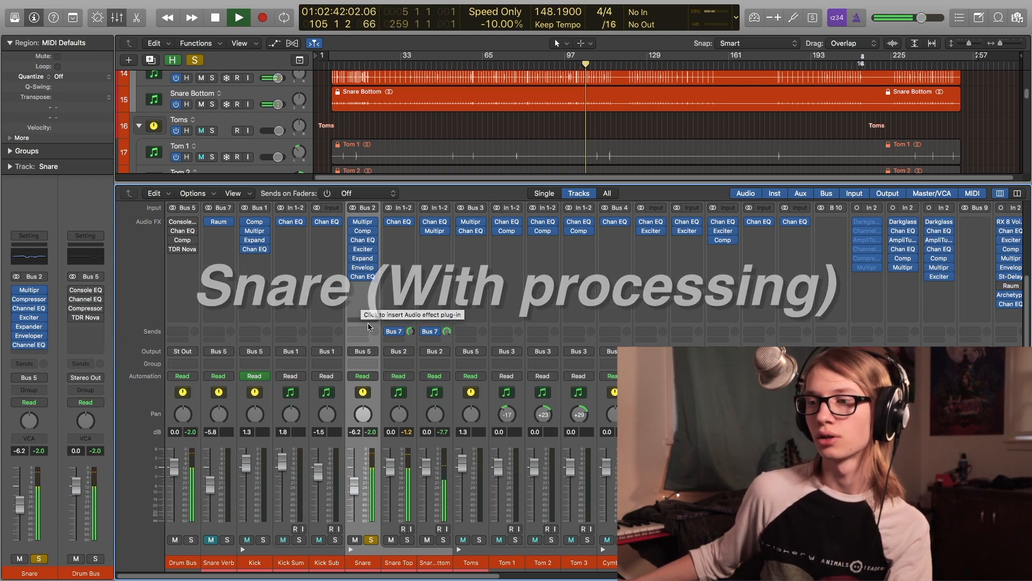
{"action": "key", "text": "space"}
- Unsolo the Snare track and open the Cymbals track's Channel EQ to show its curve, then close it
{"action": "left_click", "coordinate": [371, 539]}
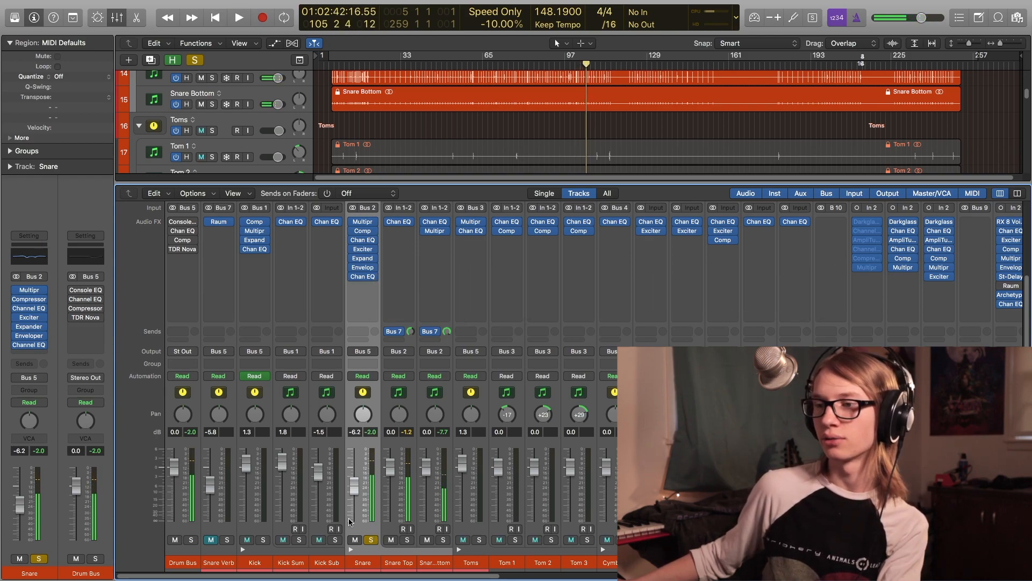
{"action": "left_click", "coordinate": [372, 540]}
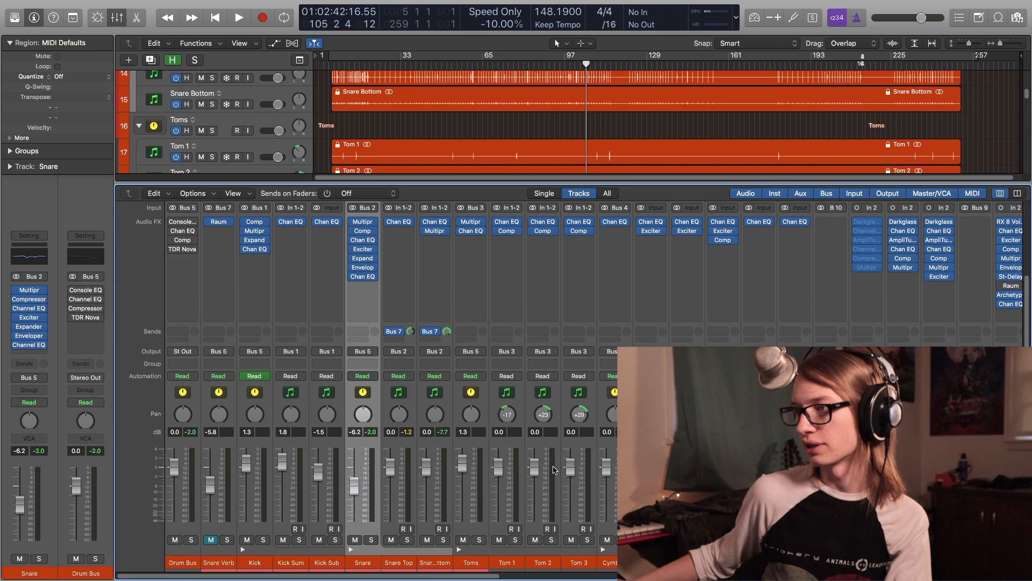
{"action": "left_click", "coordinate": [614, 221]}
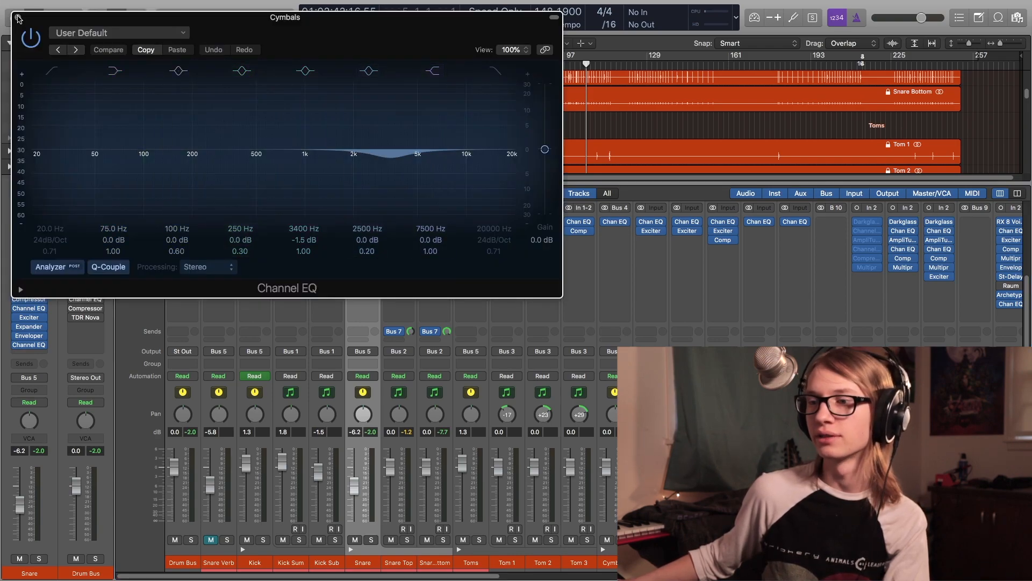
{"action": "key", "text": "super+w"}
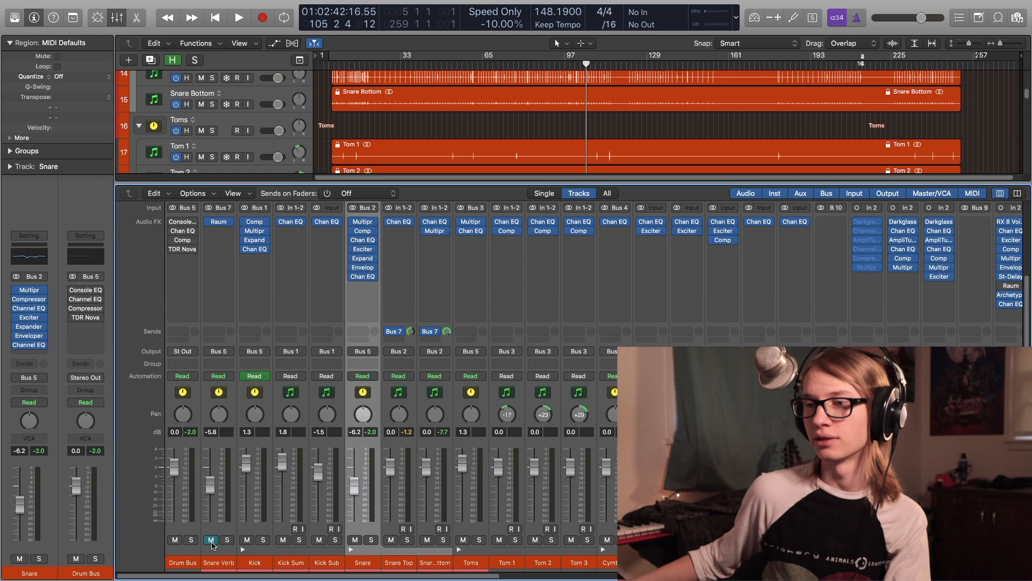
- Select the Drum Bus and open its Vintage Console EQ plug-in
{"action": "left_click", "coordinate": [185, 550]}
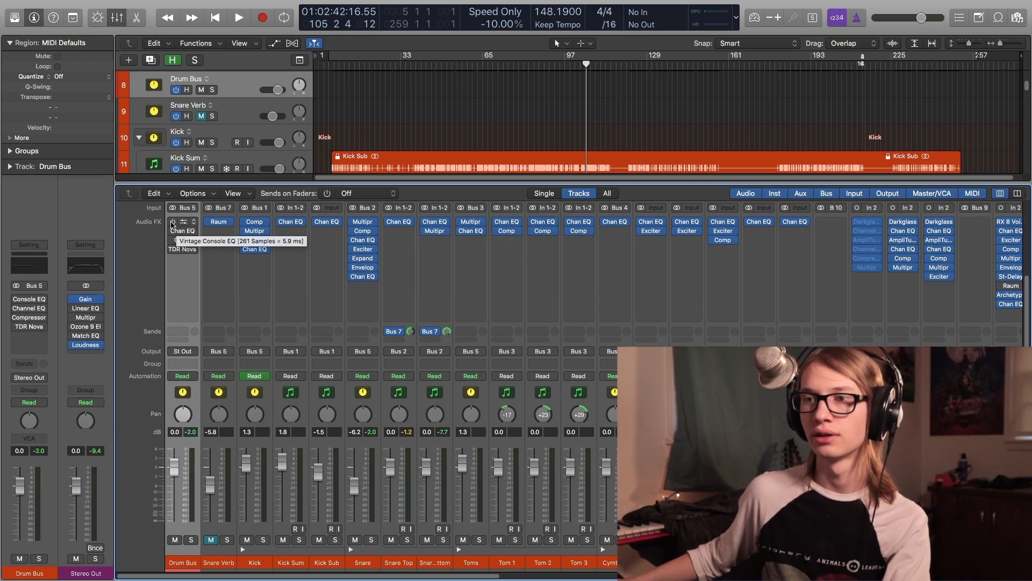
{"action": "left_click", "coordinate": [180, 223]}
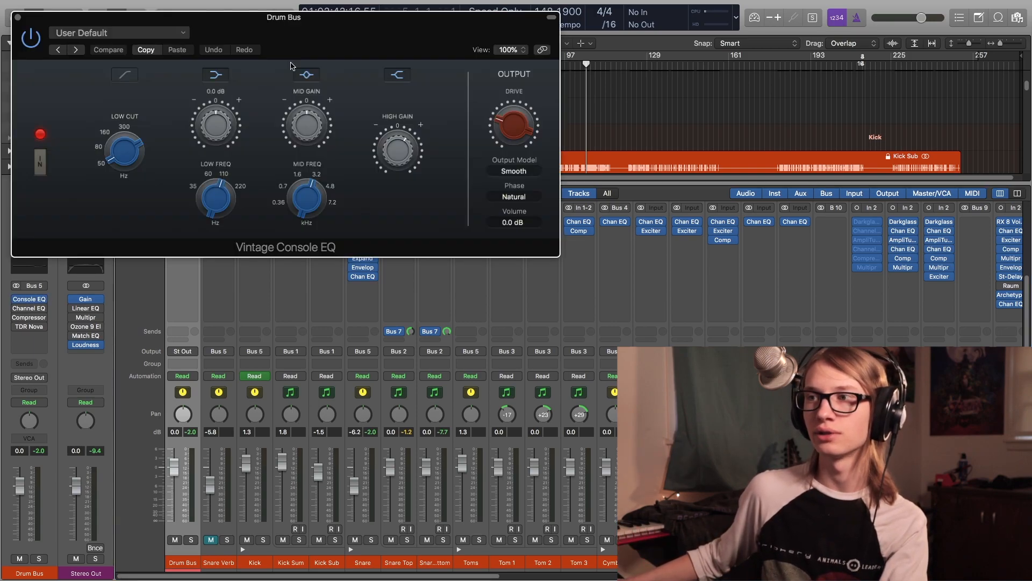
- Close the Drum Bus Vintage Console EQ and open its Channel EQ to show the curve, then close it
{"action": "left_click_drag", "start_coordinate": [289, 51], "coordinate": [308, 80]}
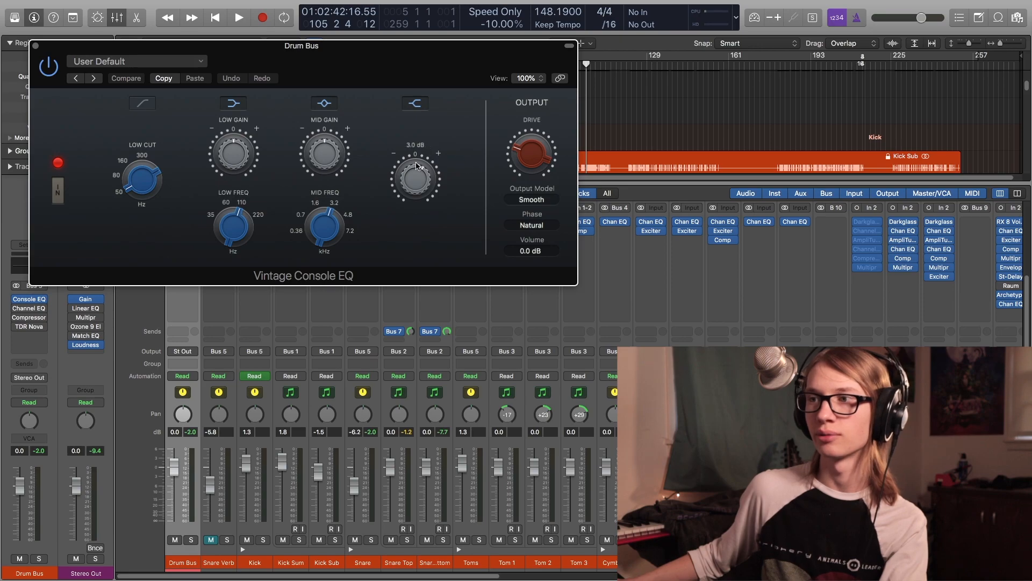
{"action": "left_click", "coordinate": [35, 45]}
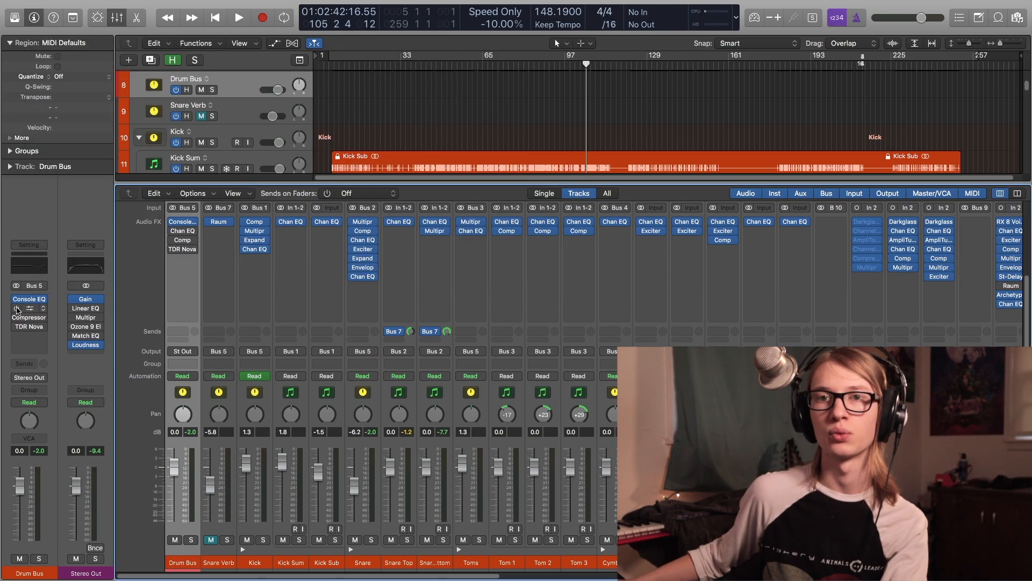
{"action": "left_click", "coordinate": [17, 309]}
{"action": "left_click", "coordinate": [29, 311]}
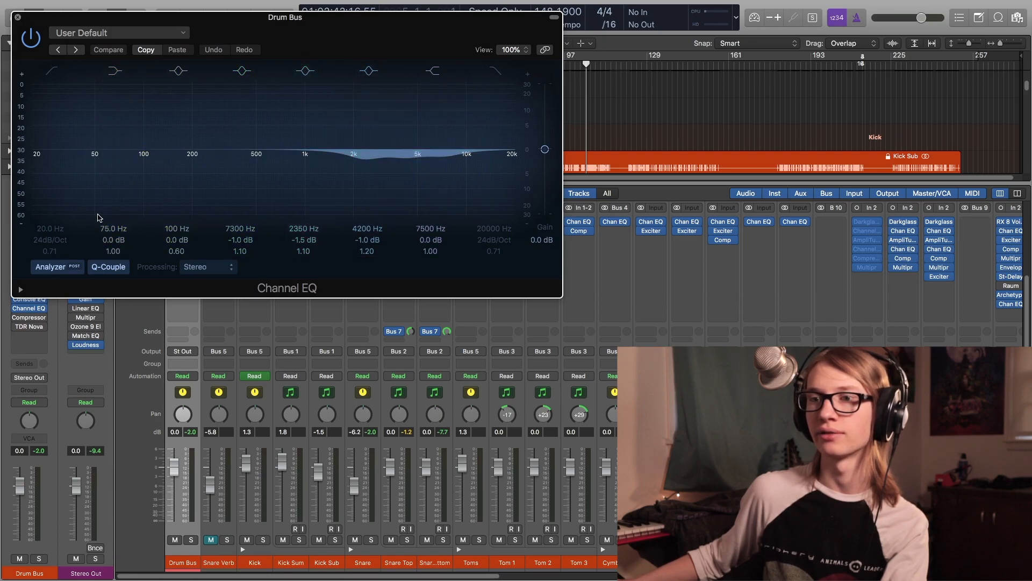
{"action": "left_click", "coordinate": [36, 306]}
- Open the Drum Bus Compressor, solo the Drum Bus, and bypass and re-enable the Compressor during playback, then stop
{"action": "left_click", "coordinate": [33, 317]}
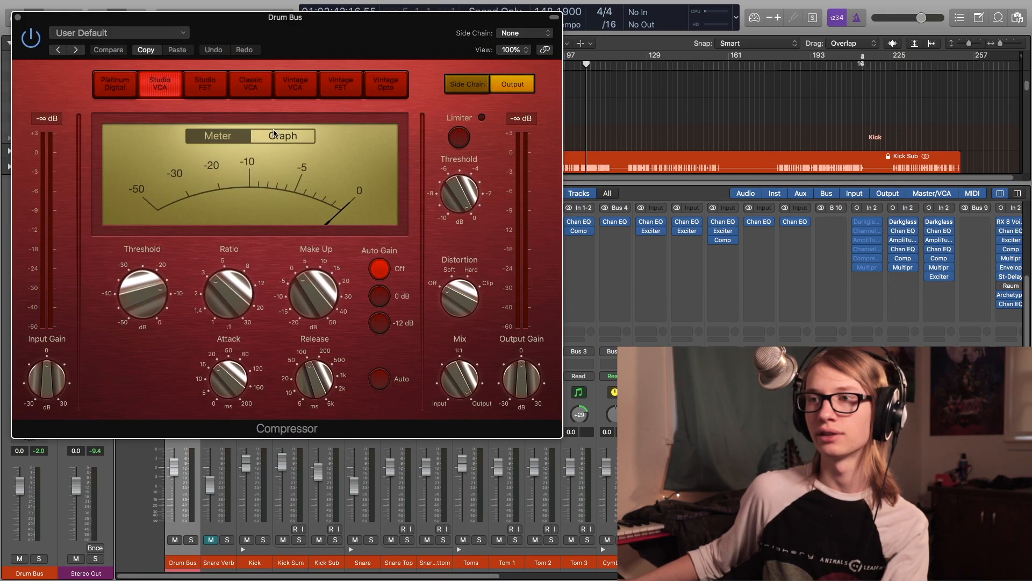
{"action": "left_click_drag", "start_coordinate": [462, 17], "coordinate": [504, 220]}
{"action": "left_click", "coordinate": [472, 65]}
{"action": "left_click_drag", "start_coordinate": [437, 233], "coordinate": [534, 37]}
{"action": "key", "text": "space"}
{"action": "key", "text": "s"}
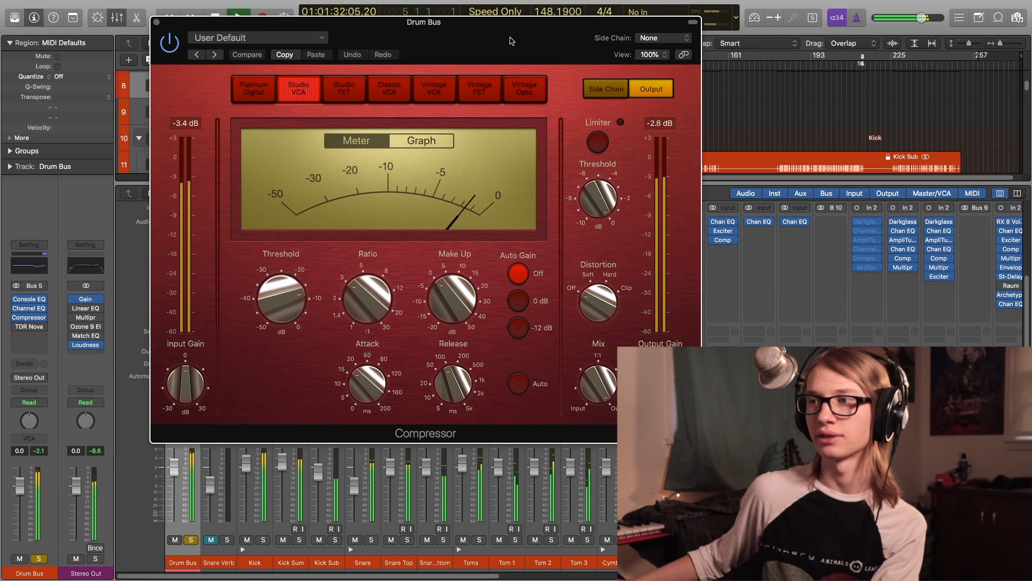
{"action": "left_click", "coordinate": [210, 539]}
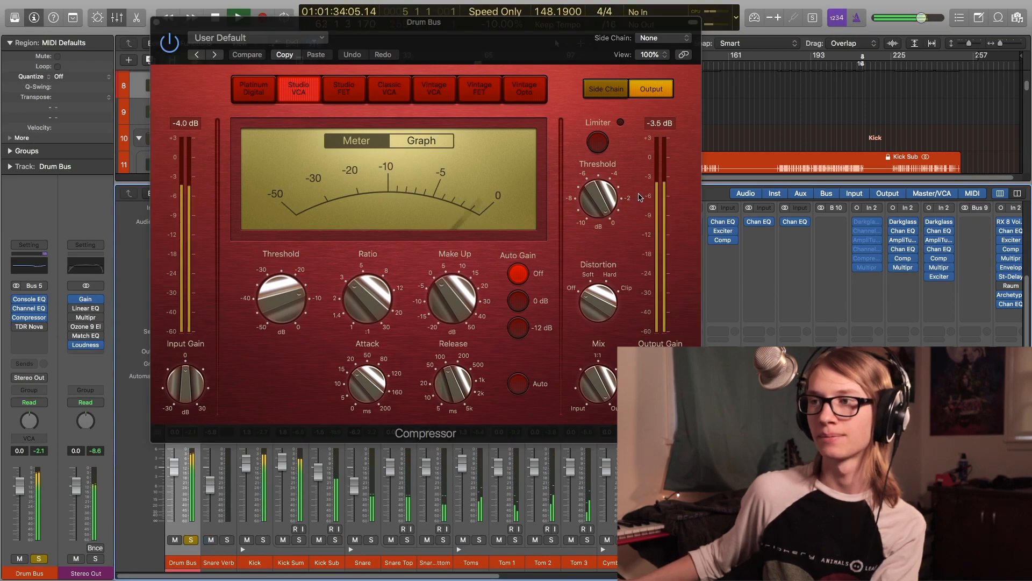
{"action": "left_click", "coordinate": [170, 42]}
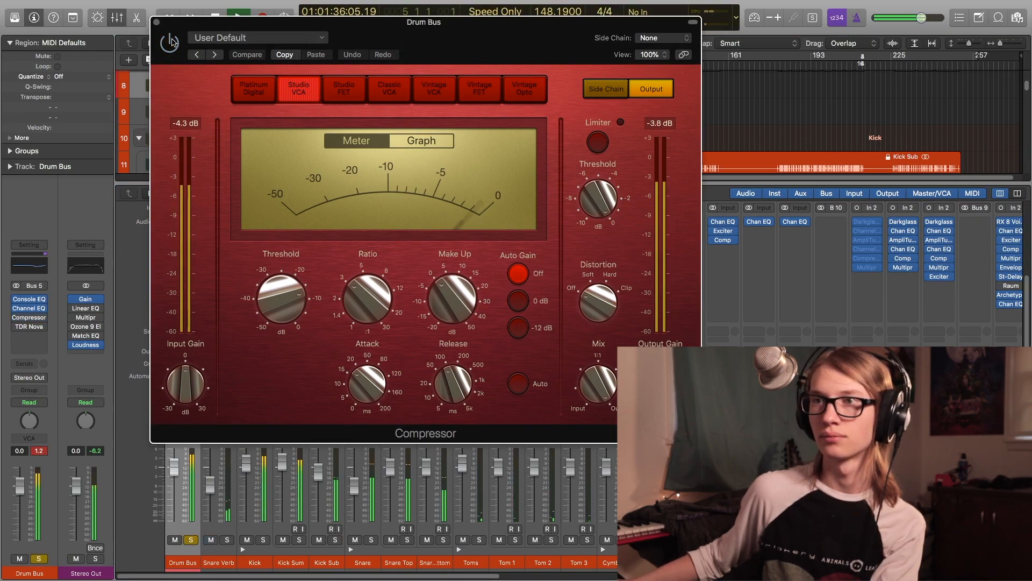
{"action": "left_click", "coordinate": [171, 42]}
{"action": "key", "text": "space"}
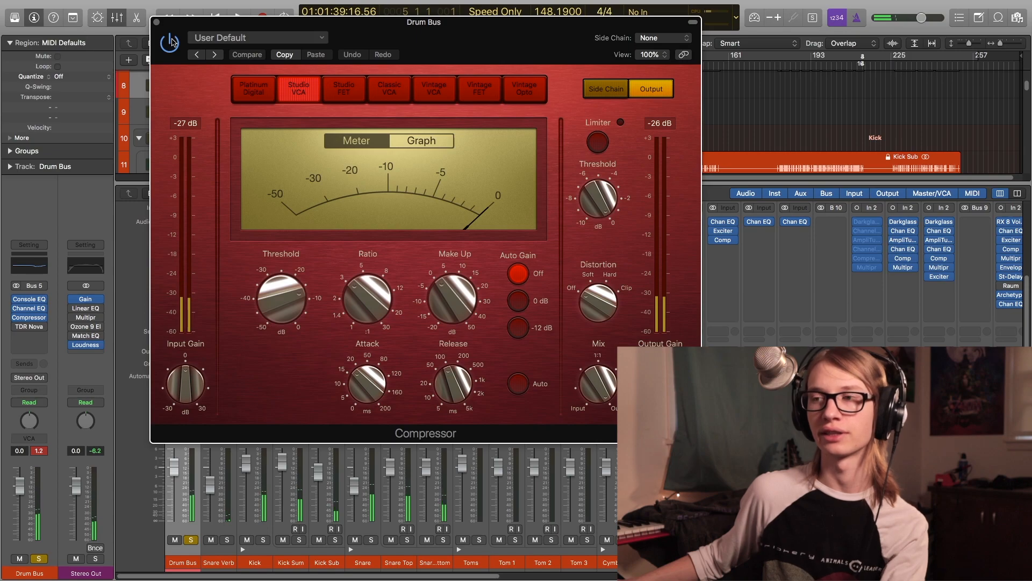
- Play from the later section and lower the Compressor threshold to -42 dB to exaggerate compression, then raise it back
{"action": "left_click_drag", "start_coordinate": [170, 31], "coordinate": [201, 31]}
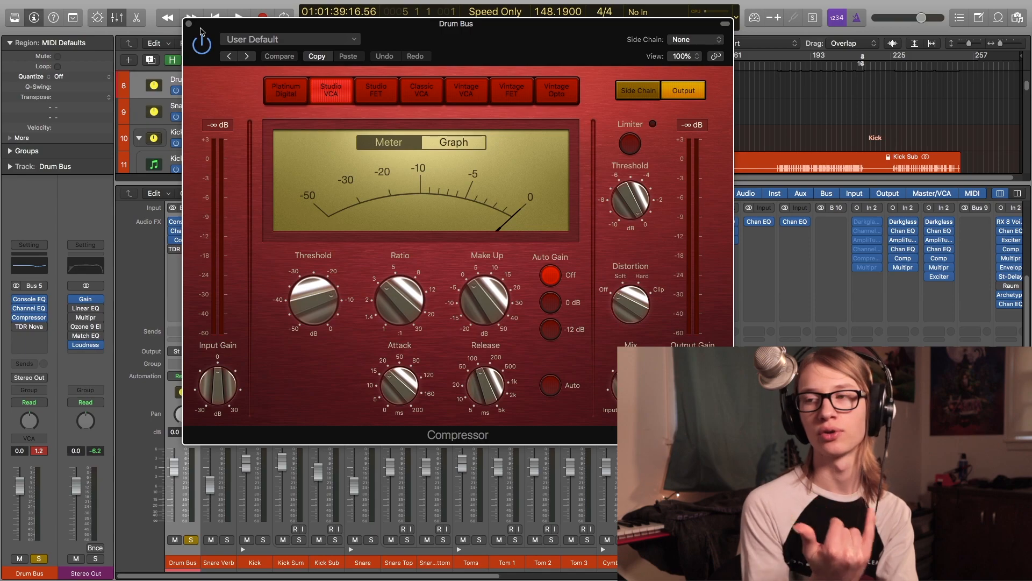
{"action": "mouse_move", "coordinate": [306, 306]}
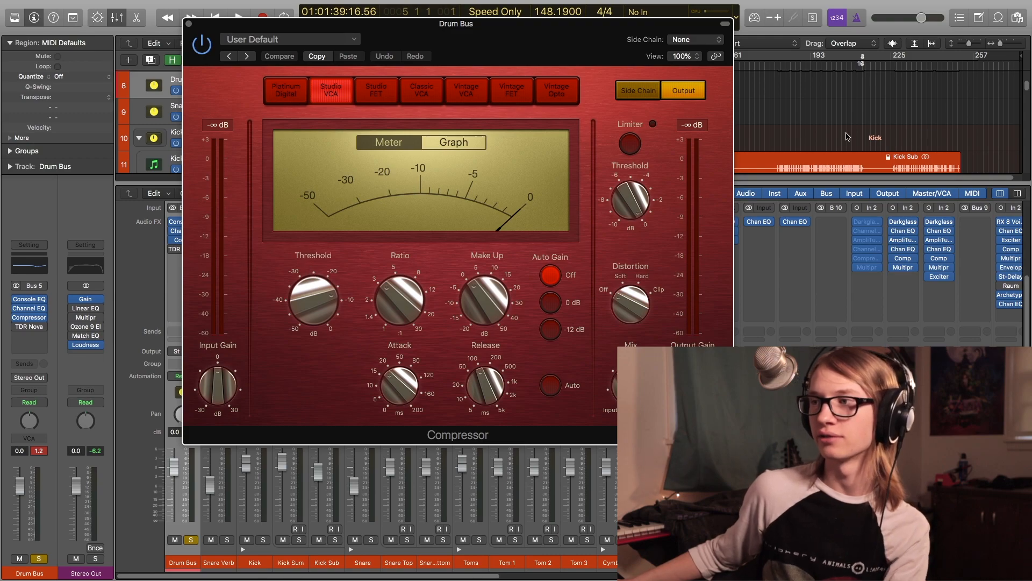
{"action": "left_click", "coordinate": [780, 79]}
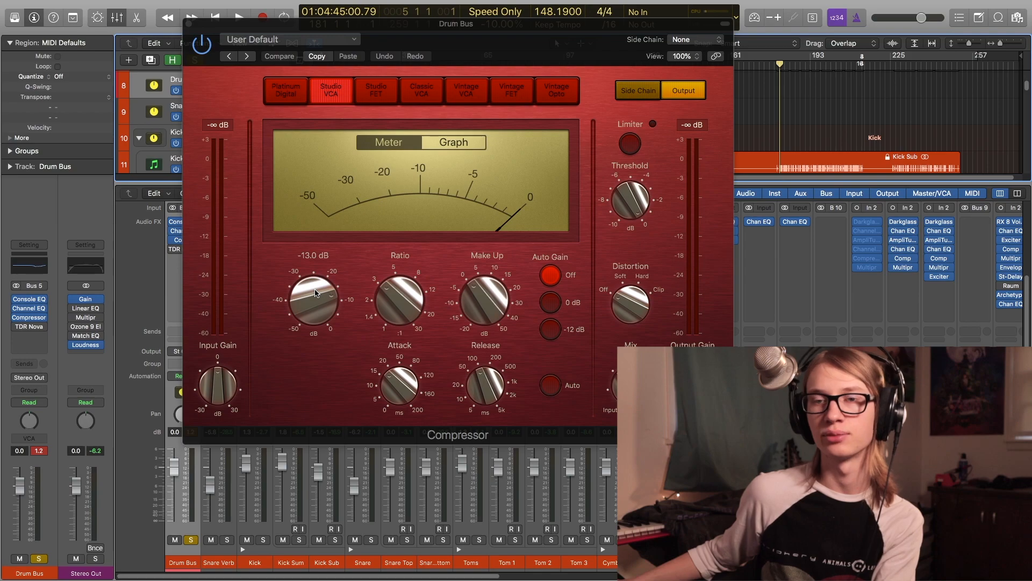
{"action": "key", "text": "space"}
{"action": "left_click_drag", "start_coordinate": [316, 293], "coordinate": [327, 317]}
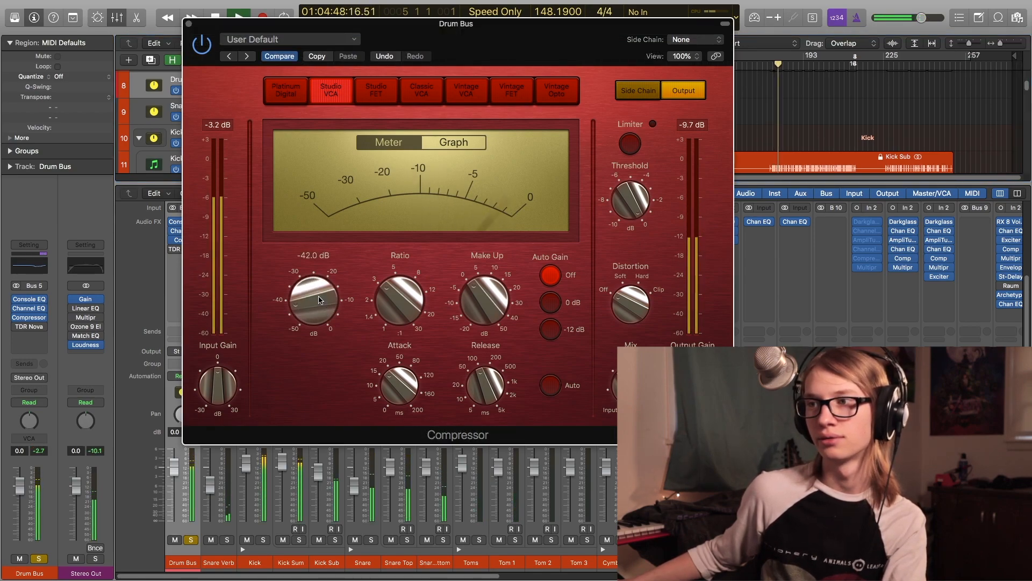
{"action": "left_click_drag", "start_coordinate": [527, 51], "coordinate": [540, 86]}
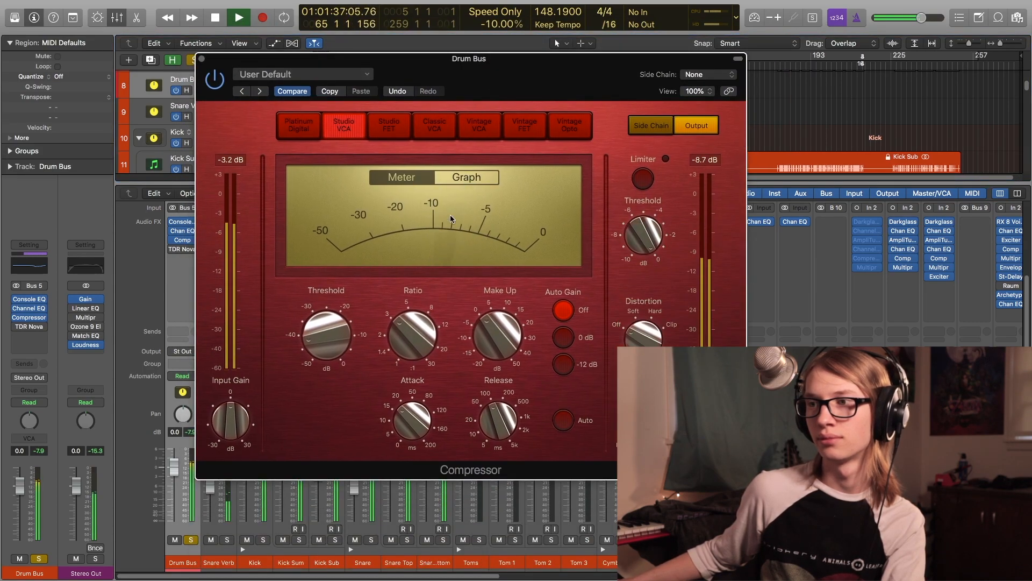
{"action": "mouse_move", "coordinate": [327, 333]}
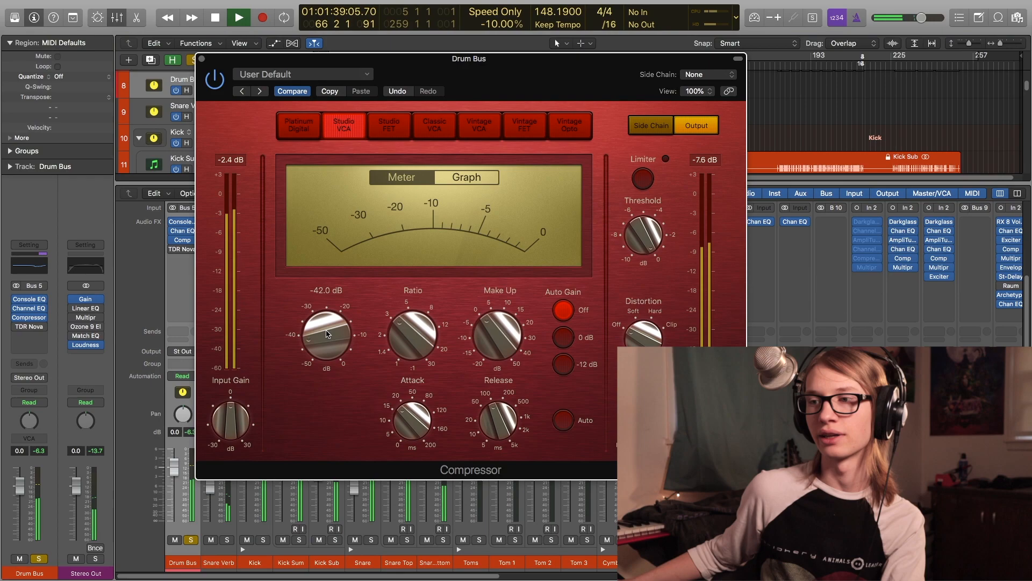
{"action": "left_click_drag", "start_coordinate": [327, 333], "coordinate": [313, 308]}
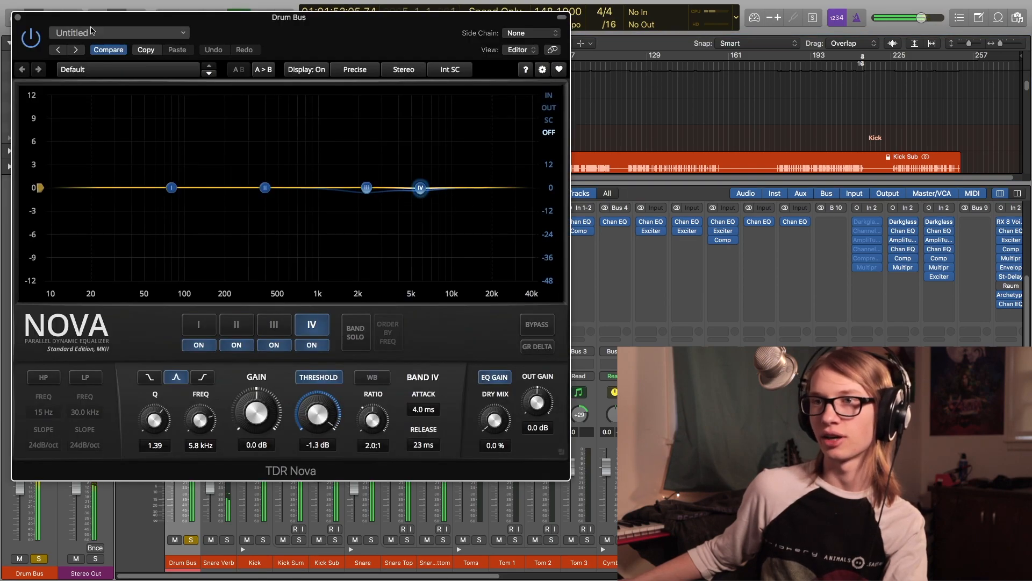
- Close the TDR Nova window, stop playback and unsolo the Drum Bus
{"action": "left_click", "coordinate": [18, 17]}
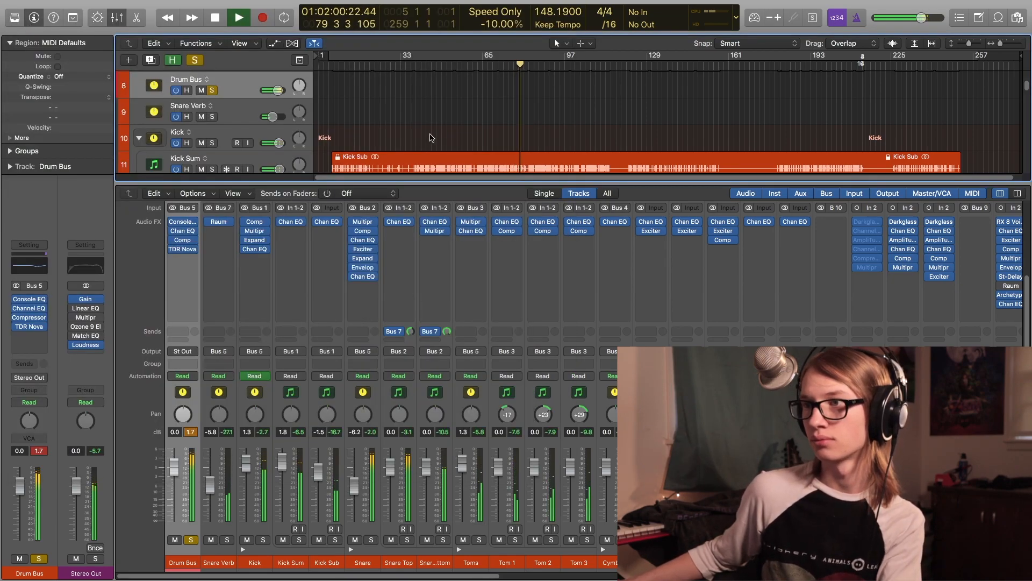
{"action": "key", "text": "space"}
{"action": "key", "text": "s"}
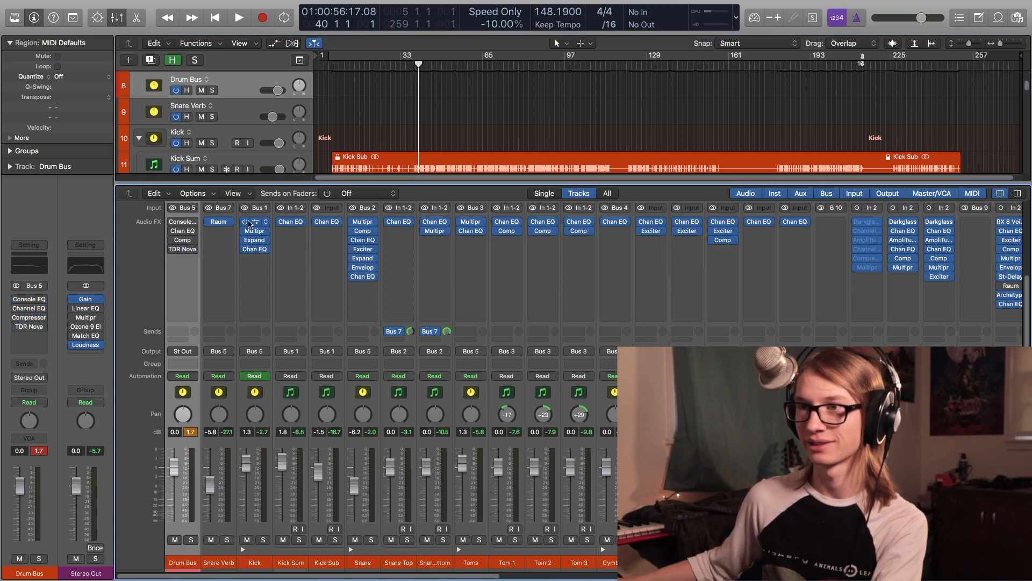
- Play the full mix without processing from around bar 227, then stop and return to that point
{"action": "key", "text": "x"}
{"action": "left_click_drag", "start_coordinate": [418, 146], "coordinate": [480, 147]}
{"action": "scroll", "coordinate": [534, 330], "scroll_direction": "down", "scroll_amount": 10}
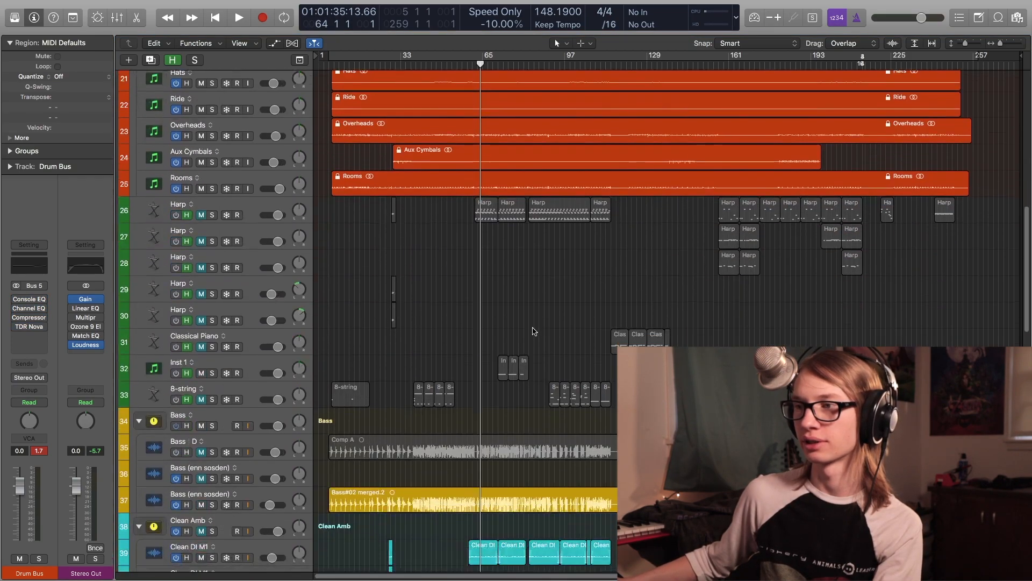
{"action": "left_click", "coordinate": [525, 280]}
{"action": "left_click", "coordinate": [866, 294]}
{"action": "left_click", "coordinate": [871, 299]}
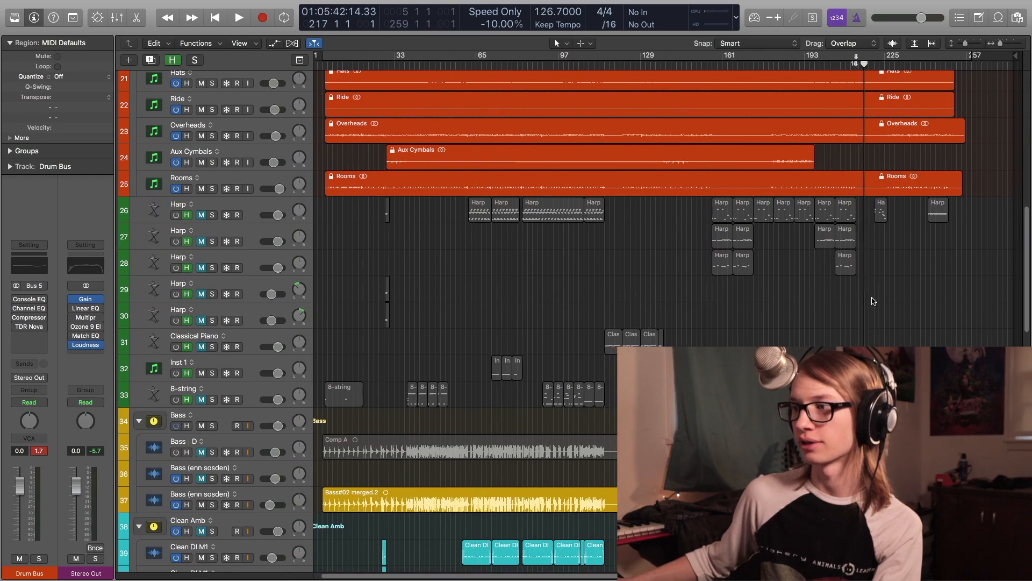
{"action": "left_click", "coordinate": [776, 342]}
{"action": "scroll", "coordinate": [888, 342], "scroll_direction": "up", "scroll_amount": 5}
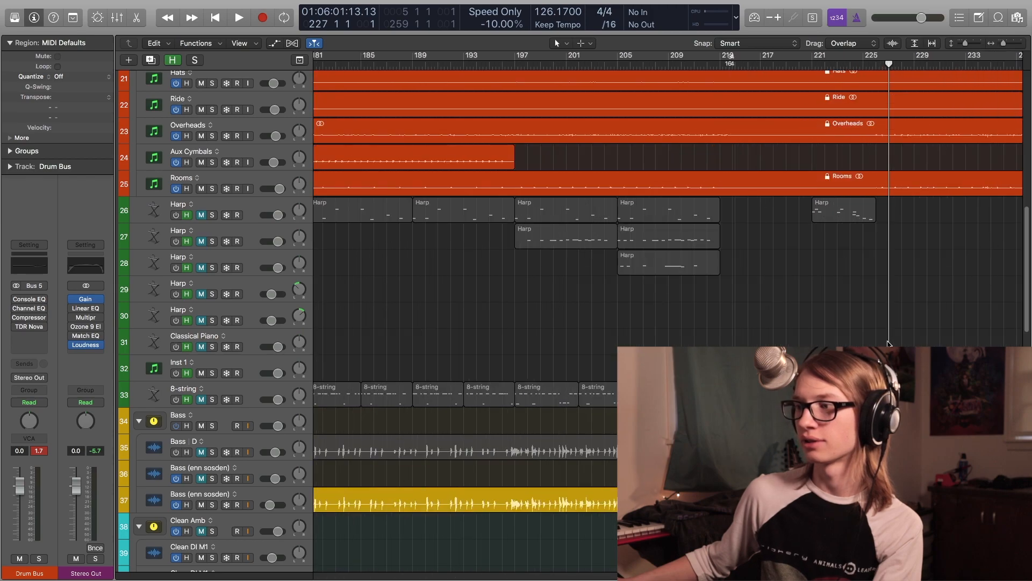
{"action": "scroll", "coordinate": [888, 342], "scroll_direction": "right", "scroll_amount": 7}
{"action": "key", "text": "space"}
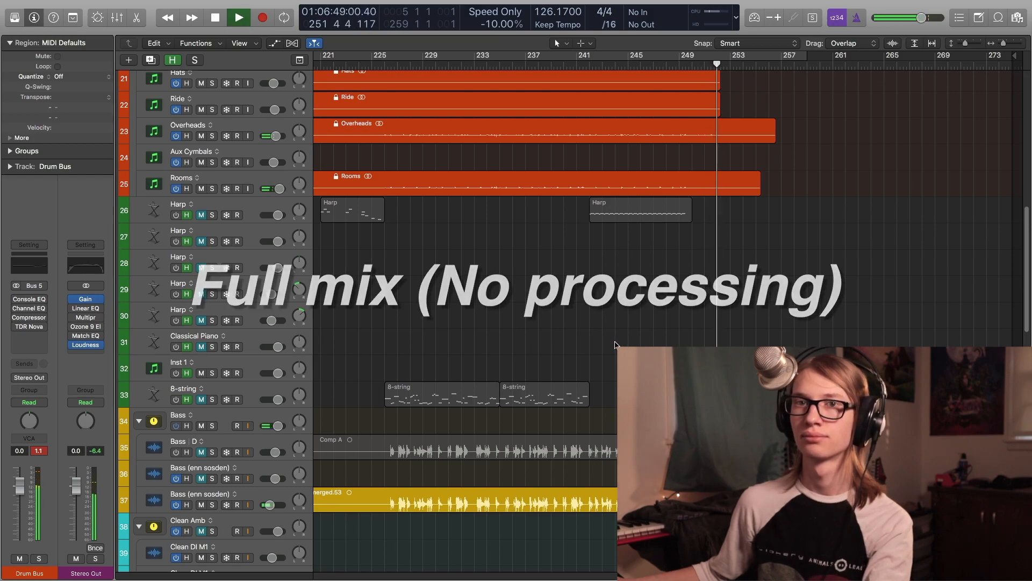
{"action": "key", "text": "space"}
{"action": "left_click", "coordinate": [390, 375]}
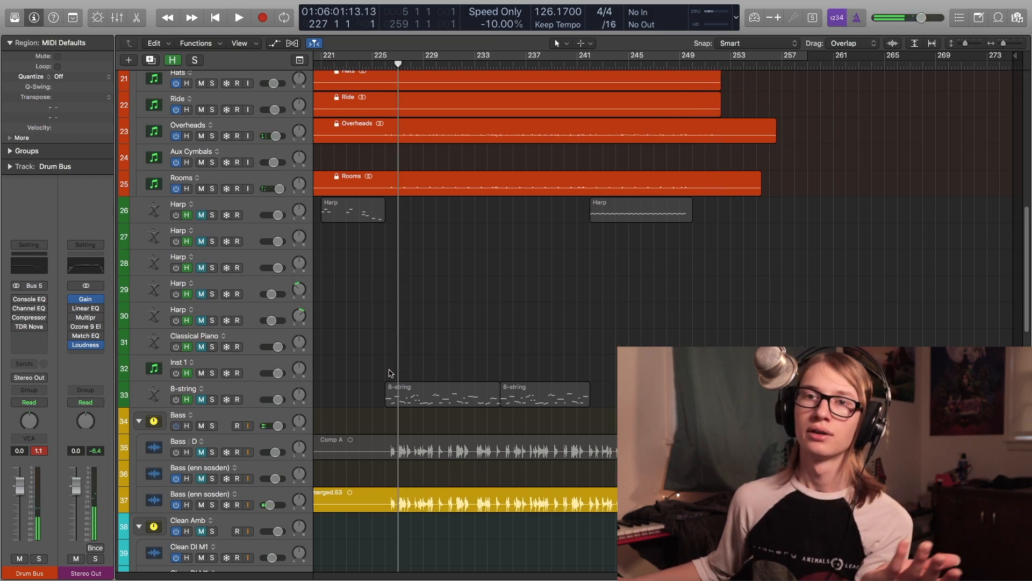
{"action": "key", "text": "comma"}
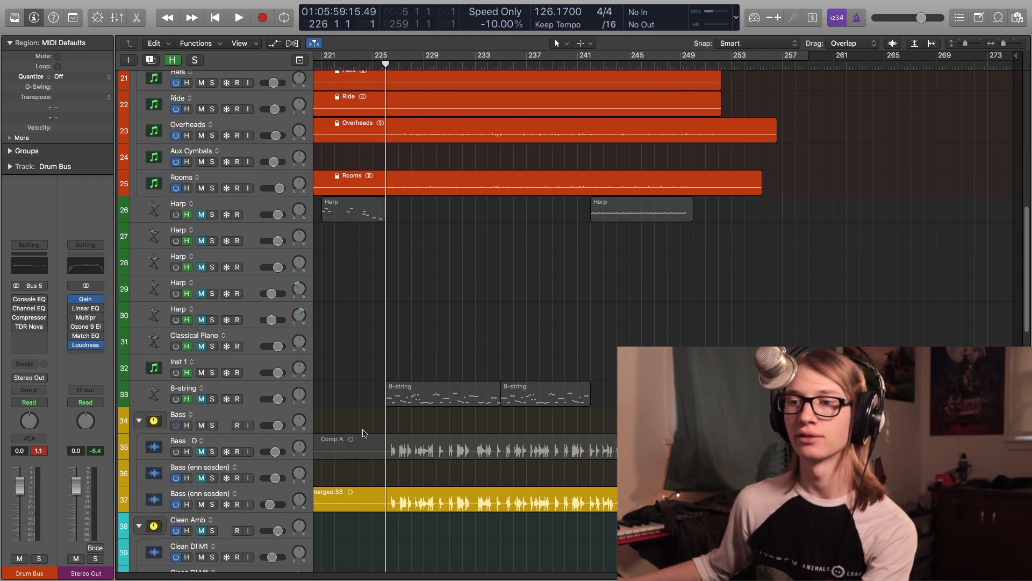
- Re-enable the plug-in chains on the Drum Bus, Kick and Snare channels in the mixer
{"action": "scroll", "coordinate": [362, 431], "scroll_direction": "down", "scroll_amount": 10}
{"action": "scroll", "coordinate": [364, 433], "scroll_direction": "down", "scroll_amount": 8}
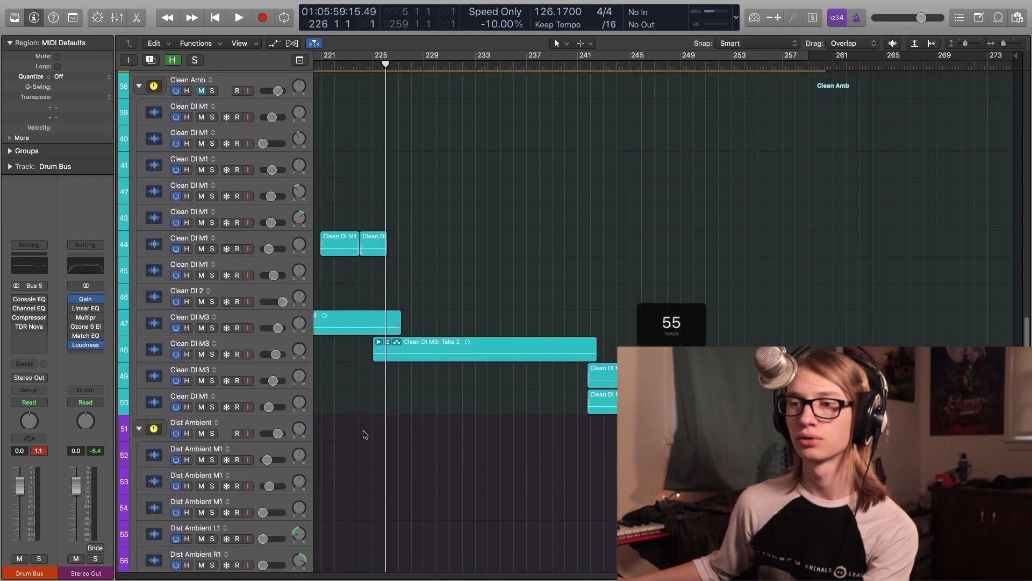
{"action": "key", "text": "x"}
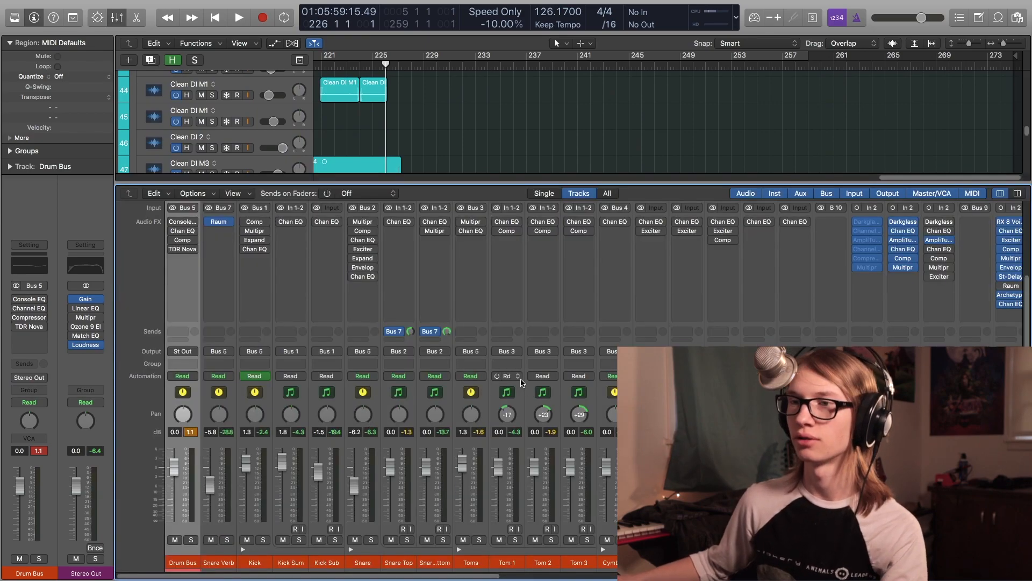
{"action": "left_click_drag", "start_coordinate": [167, 220], "coordinate": [173, 245]}
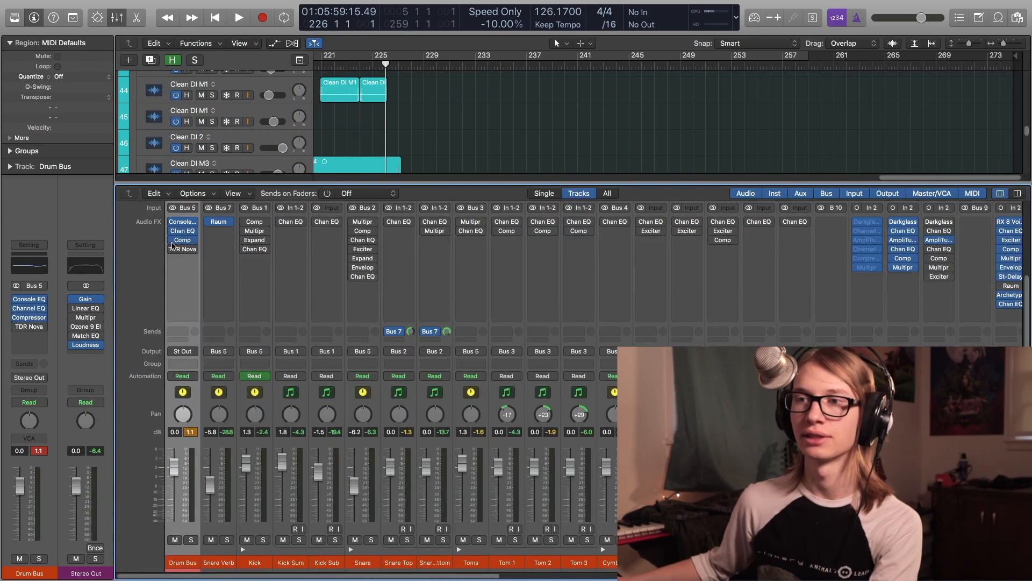
{"action": "left_click_drag", "start_coordinate": [244, 231], "coordinate": [245, 249]}
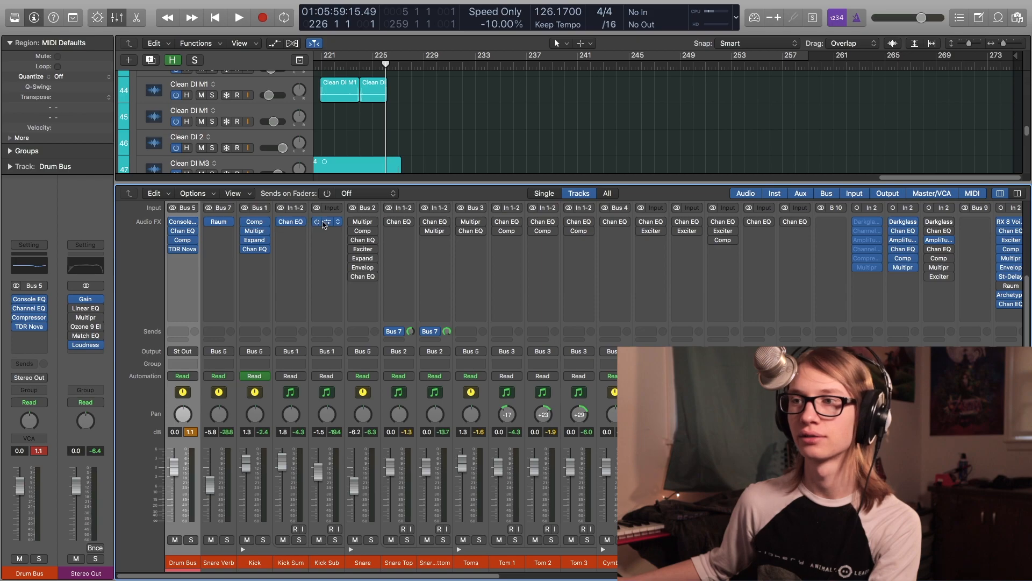
{"action": "left_click_drag", "start_coordinate": [358, 228], "coordinate": [354, 264]}
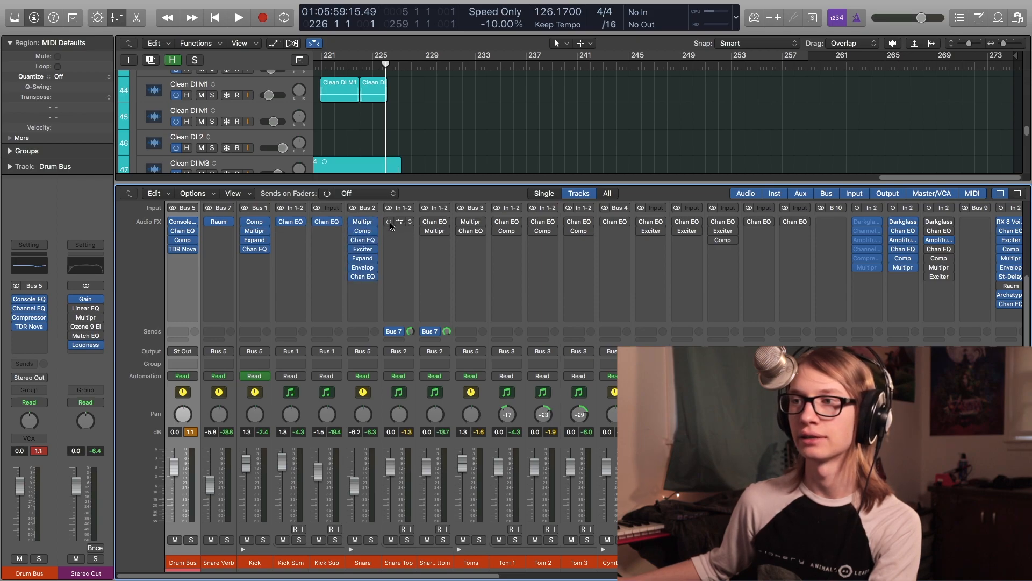
{"action": "key", "text": "x"}
- Play the full mix with processing, collapse the track folders, and stop playback
{"action": "scroll", "coordinate": [479, 311], "scroll_direction": "left", "scroll_amount": 5}
{"action": "scroll", "coordinate": [481, 313], "scroll_direction": "down", "scroll_amount": 8}
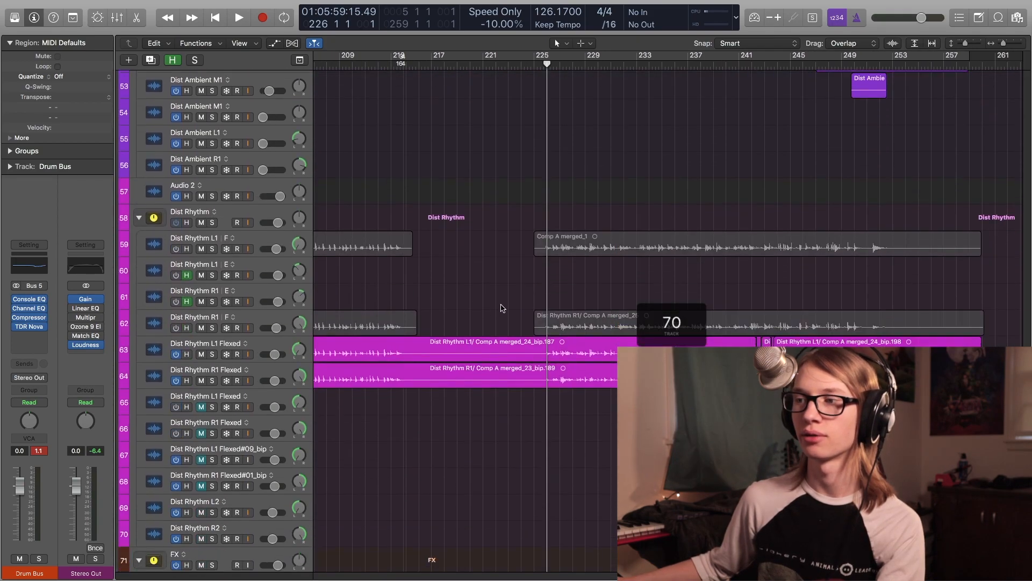
{"action": "key", "text": "space"}
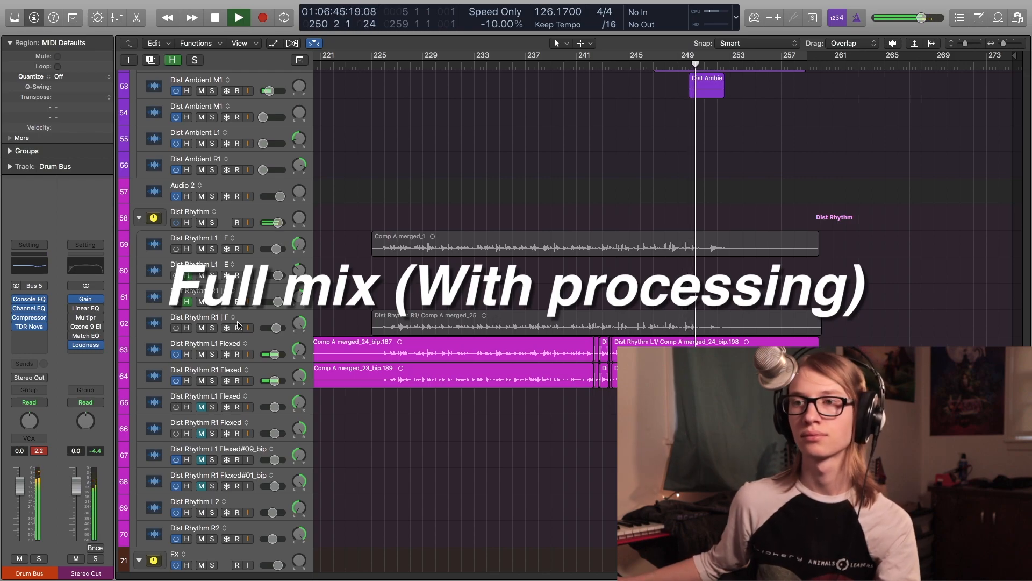
{"action": "left_click", "coordinate": [140, 218], "text": "alt"}
{"action": "scroll", "coordinate": [397, 410], "scroll_direction": "down", "scroll_amount": 5}
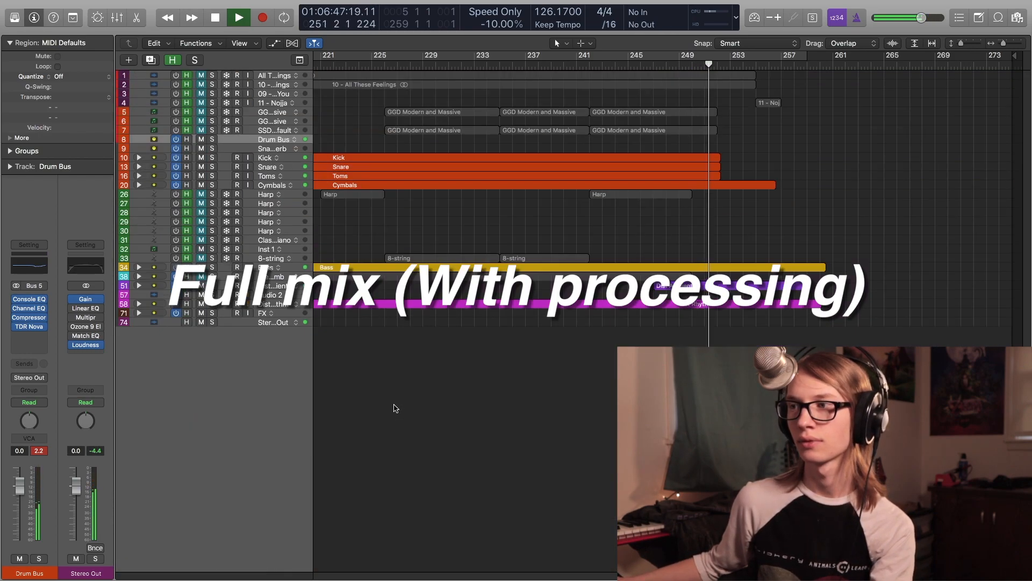
{"action": "key", "text": "space"}
- Zoom out to show the whole arrangement and move the playhead to about bar 213
{"action": "left_click", "coordinate": [200, 277]}
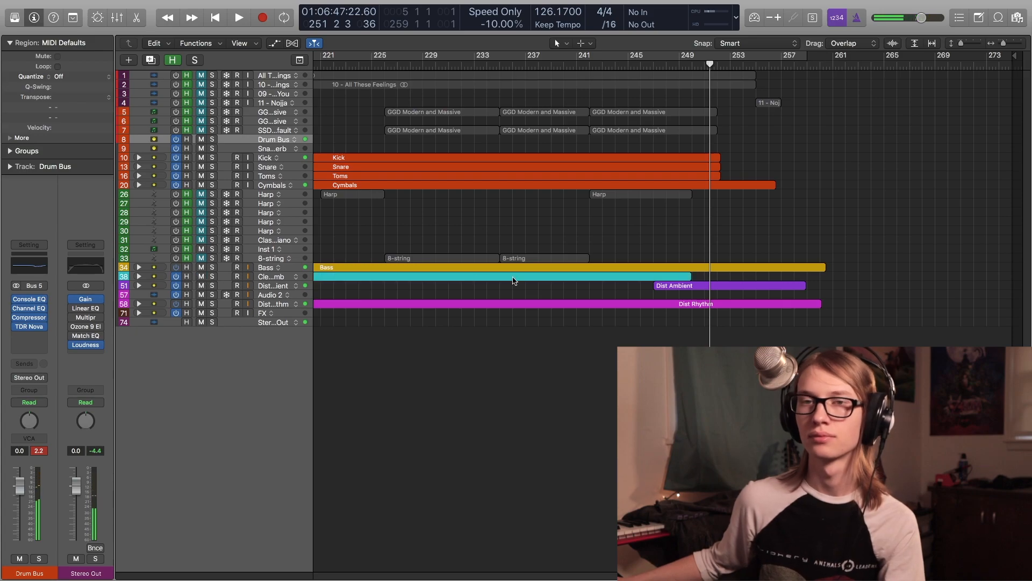
{"action": "scroll", "coordinate": [515, 280], "scroll_direction": "down", "scroll_amount": 10}
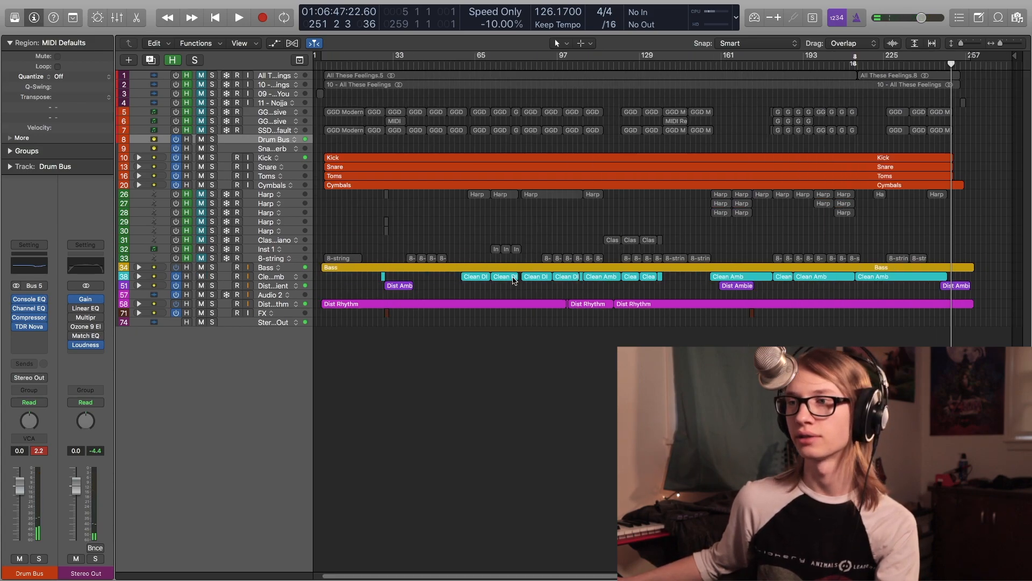
{"action": "left_click", "coordinate": [470, 243]}
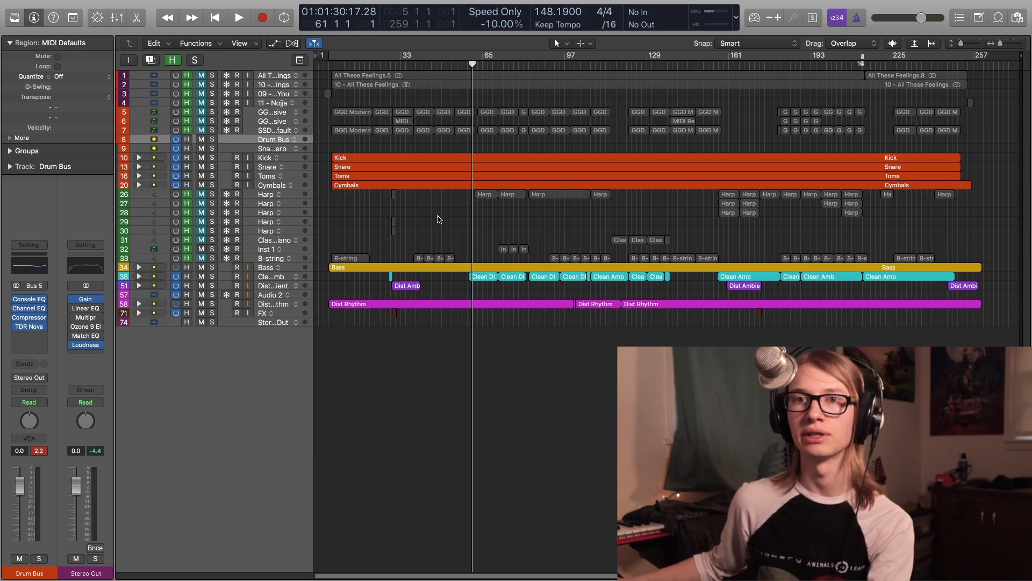
{"action": "left_click", "coordinate": [508, 67]}
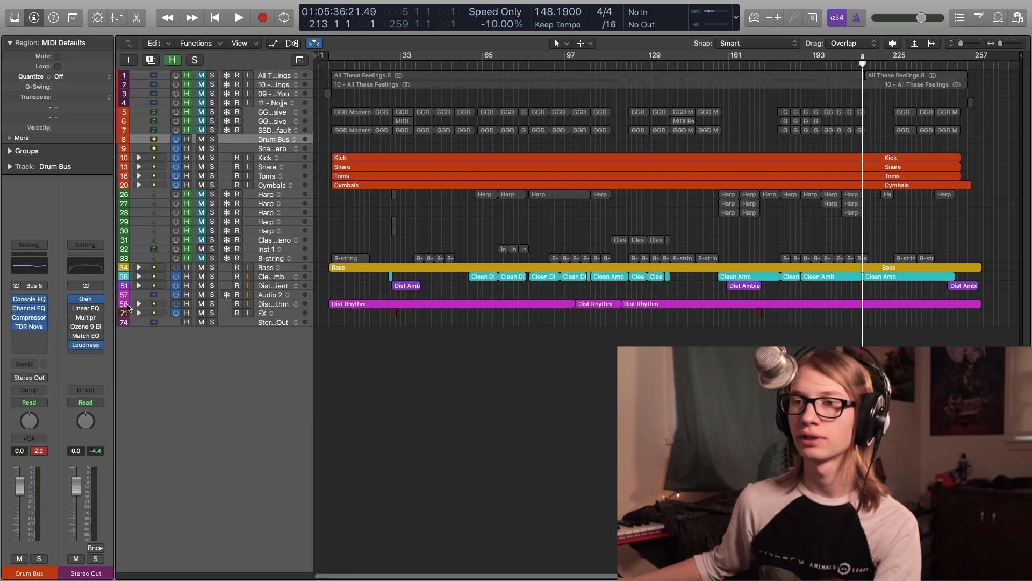
- Open the Gain plug-in on the Stereo Out channel and move its window over the arrangement
{"action": "left_click", "coordinate": [88, 301]}
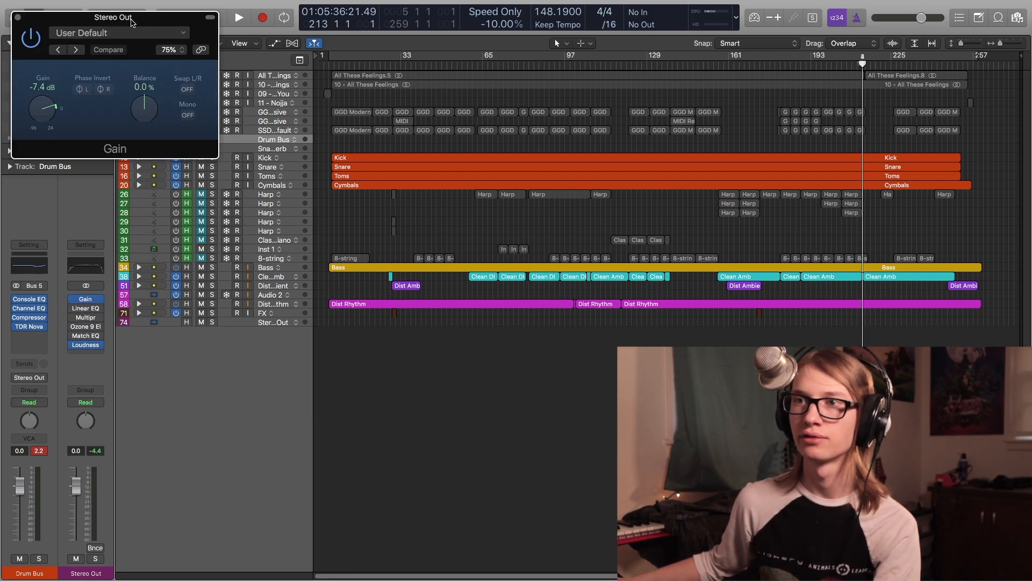
{"action": "left_click_drag", "start_coordinate": [131, 21], "coordinate": [316, 145]}
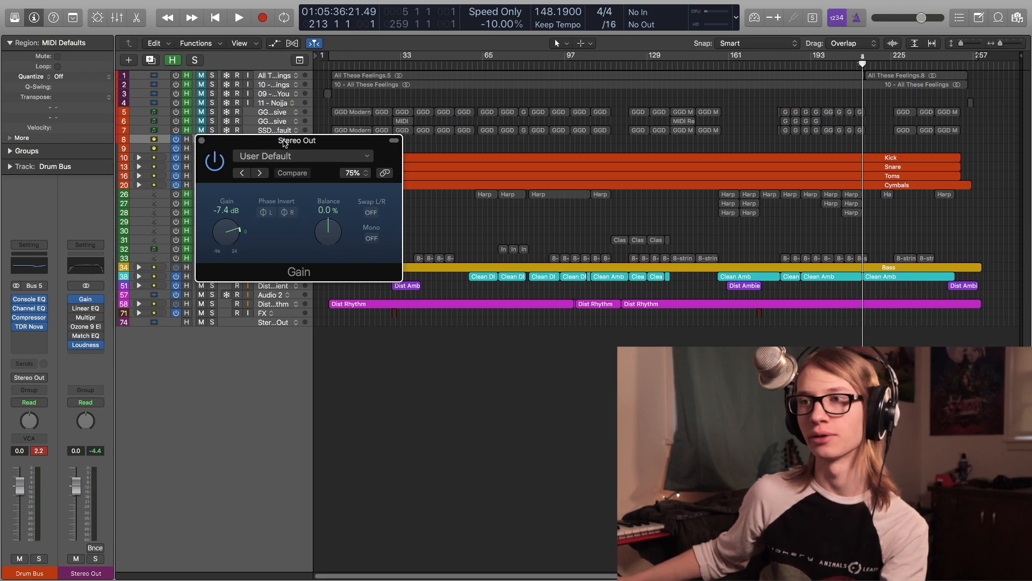
{"action": "left_click_drag", "start_coordinate": [286, 143], "coordinate": [315, 118]}
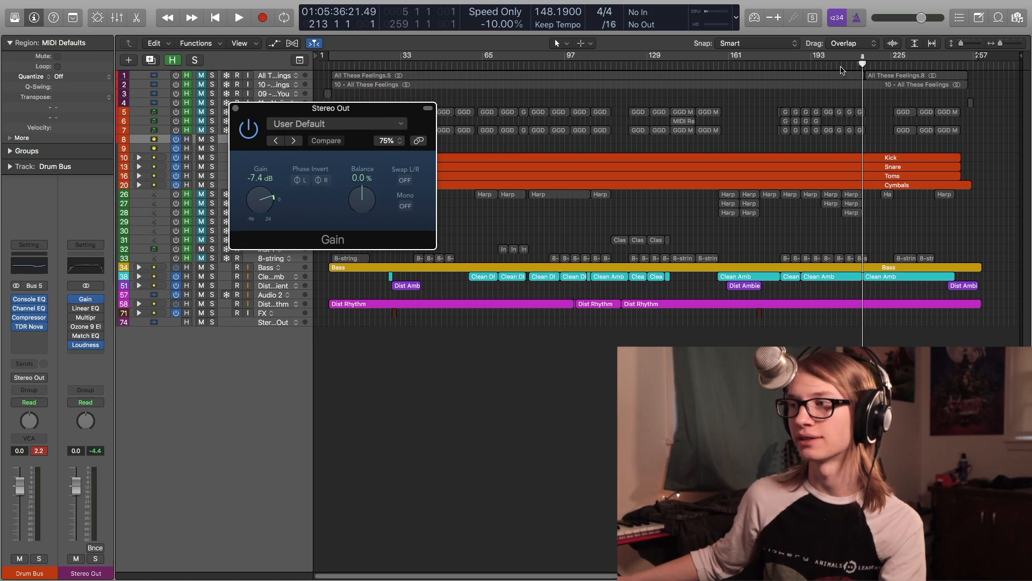
- Open the Stereo Out's Linear Phase EQ and play the mix from around bar 225, stopping playback
{"action": "left_click", "coordinate": [842, 65]}
{"action": "left_click", "coordinate": [813, 65]}
{"action": "key", "text": "space"}
{"action": "scroll", "coordinate": [781, 95], "scroll_direction": "right", "scroll_amount": 1}
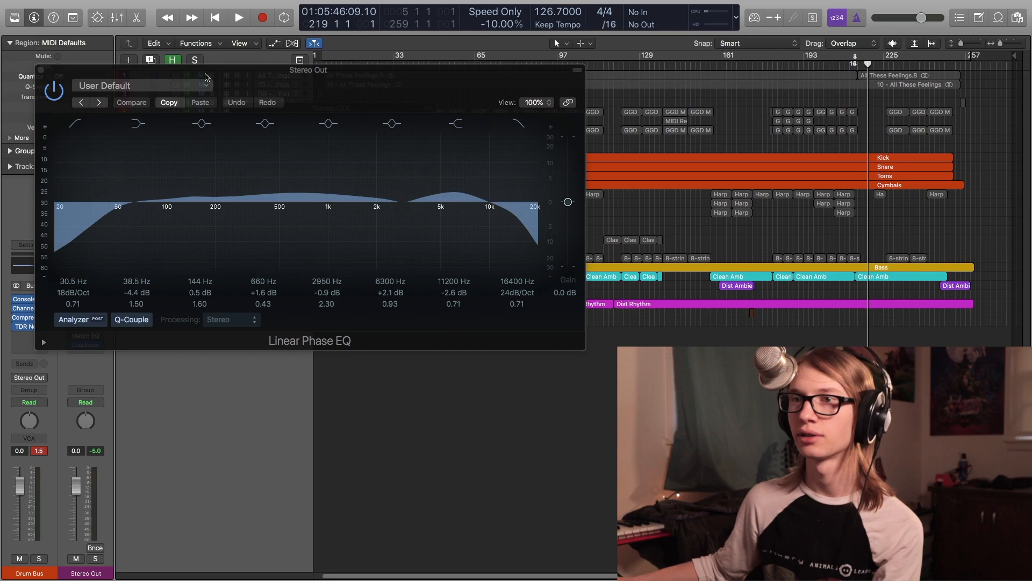
{"action": "key", "text": "space"}
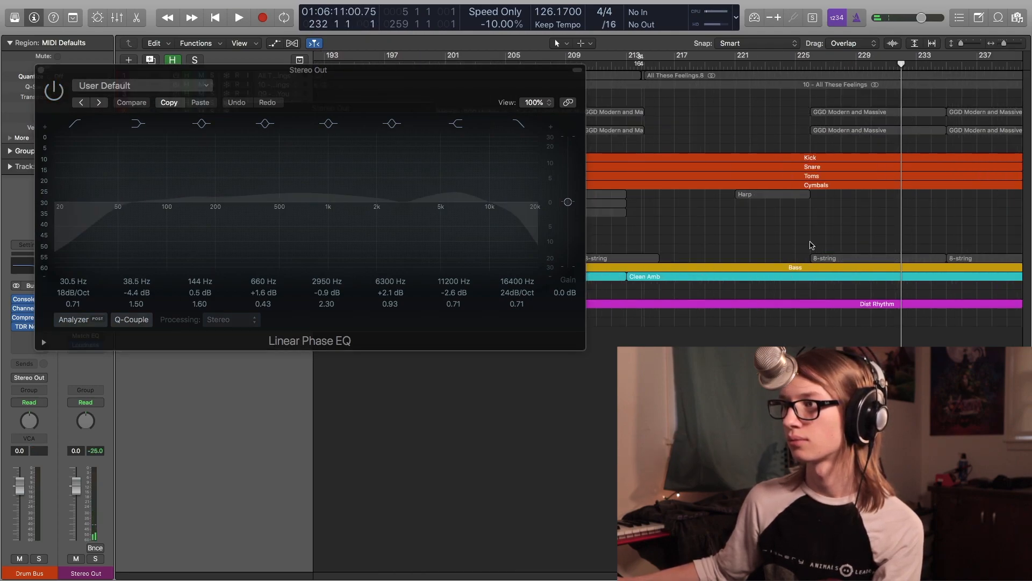
{"action": "left_click", "coordinate": [812, 246]}
{"action": "key", "text": "space"}
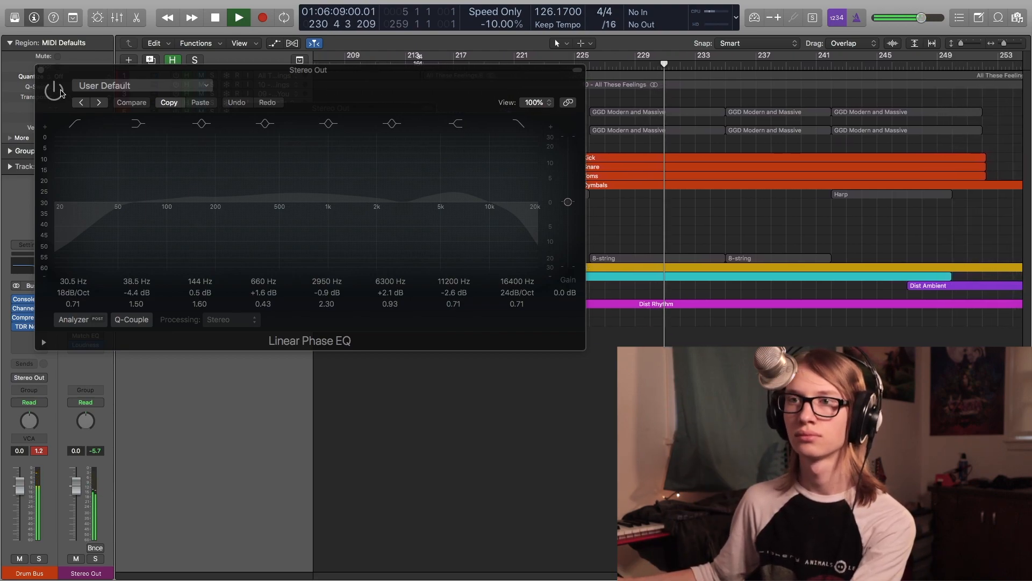
{"action": "key", "text": "space"}
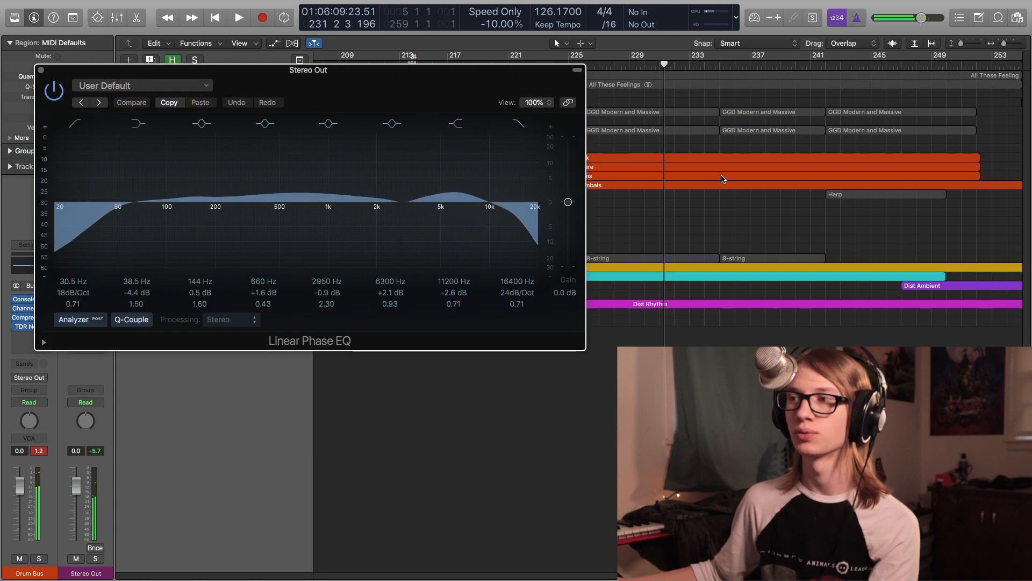
- Play from bar 225 while bypassing and re-enabling the Linear Phase EQ twice, then stop
{"action": "scroll", "coordinate": [667, 229], "scroll_direction": "left", "scroll_amount": 5}
{"action": "left_click", "coordinate": [729, 243], "text": "shift"}
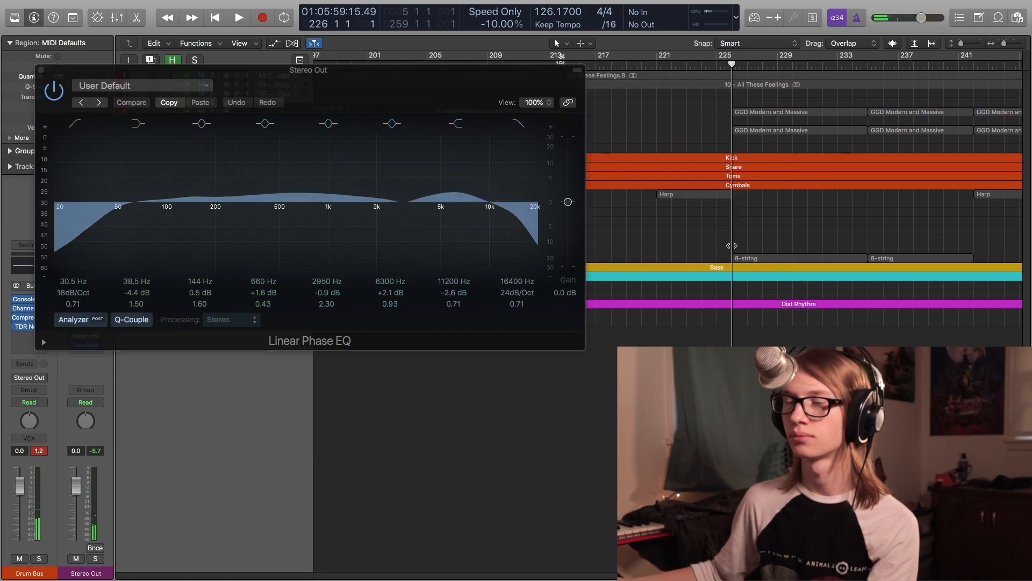
{"action": "key", "text": "space"}
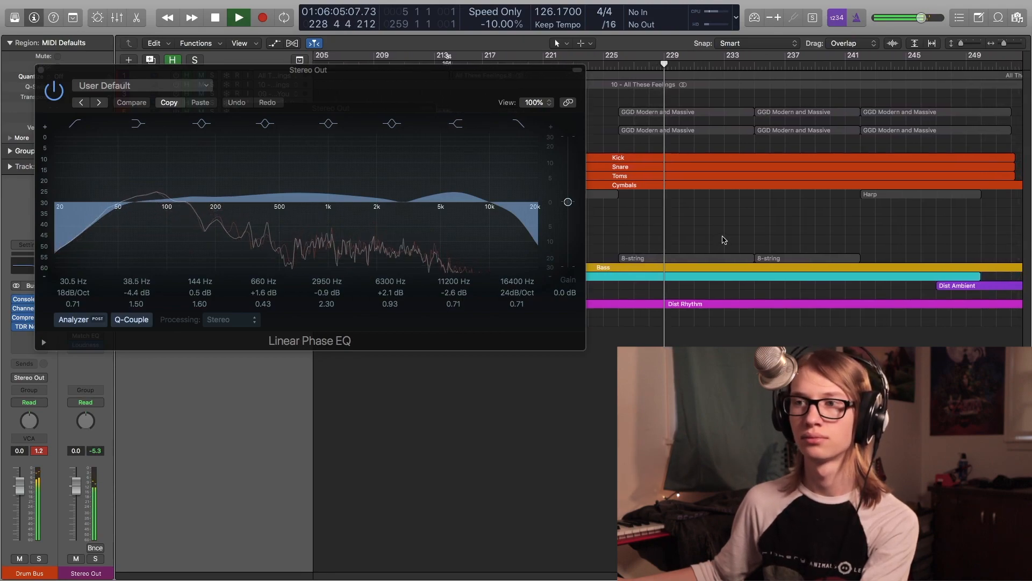
{"action": "left_click", "coordinate": [53, 90]}
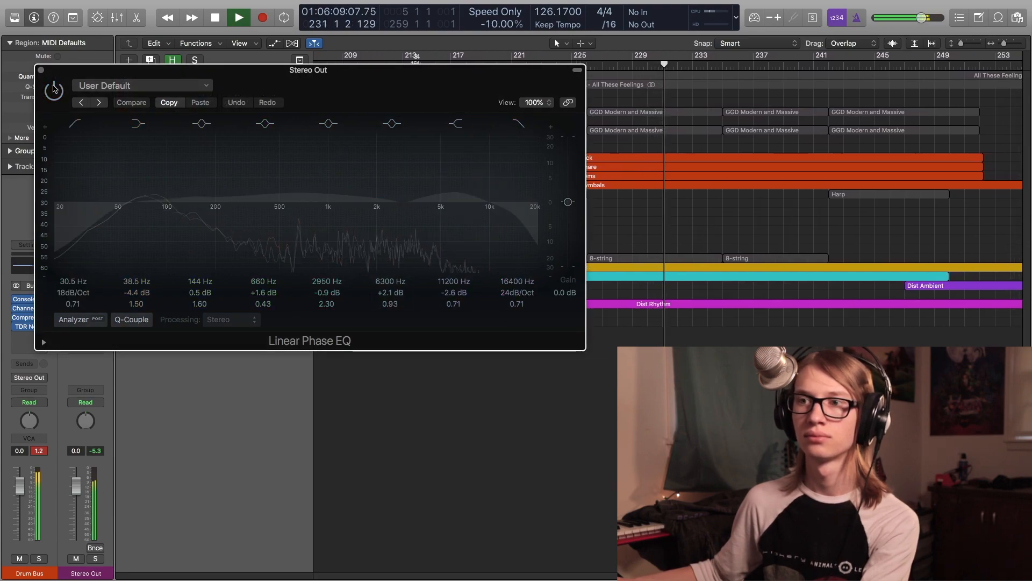
{"action": "left_click", "coordinate": [53, 89]}
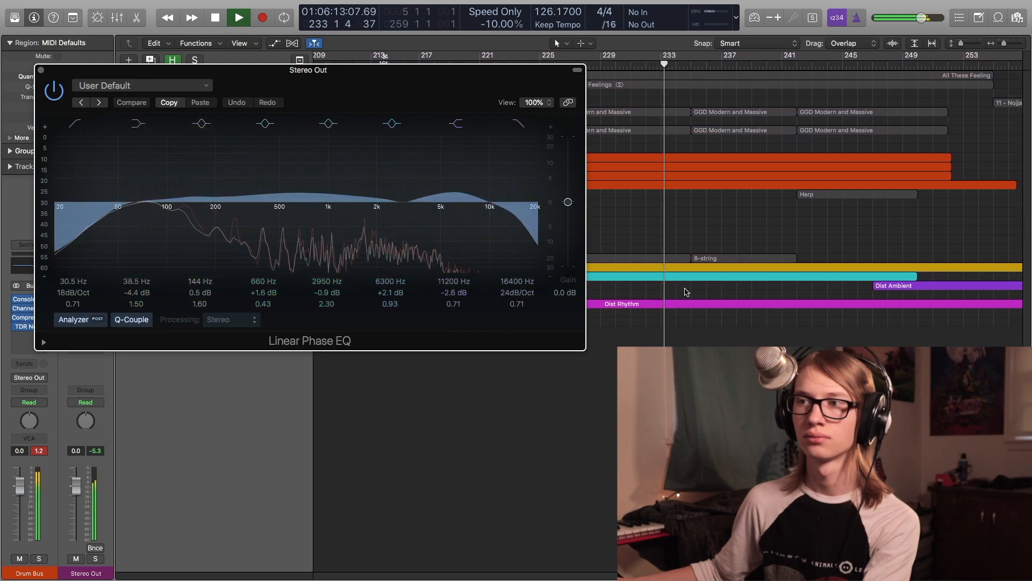
{"action": "left_click", "coordinate": [53, 87]}
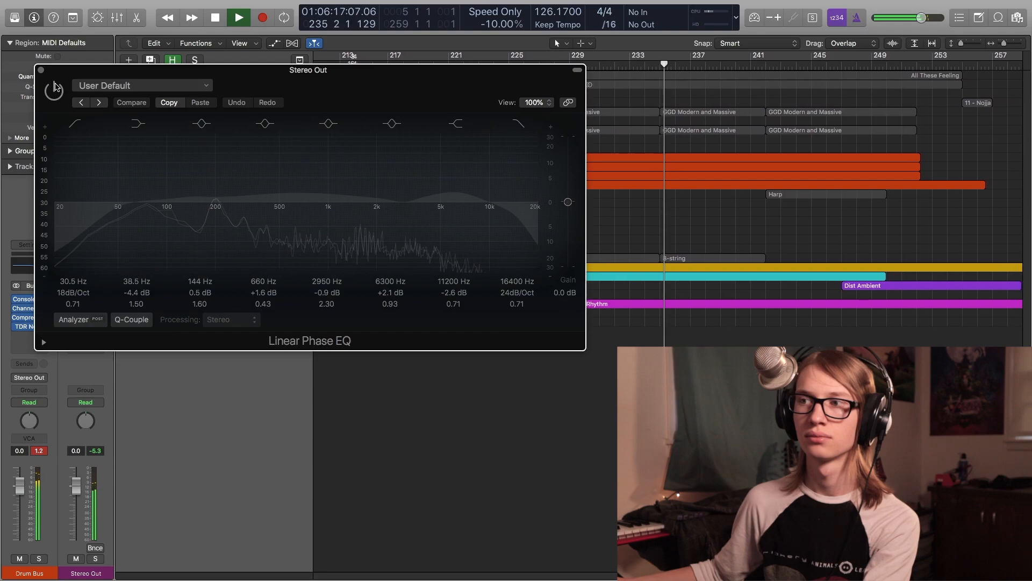
{"action": "left_click", "coordinate": [56, 86]}
{"action": "key", "text": "space"}
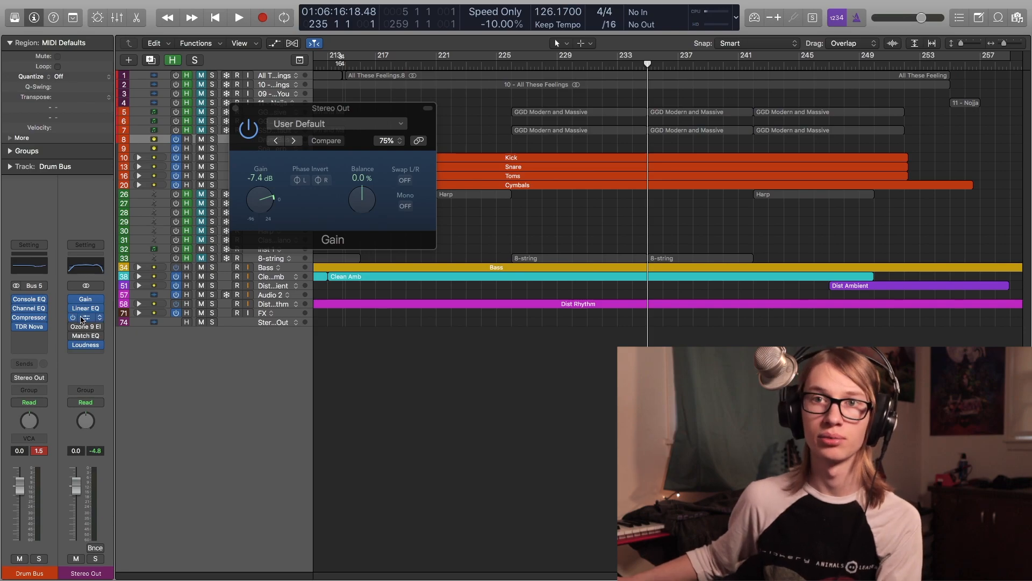
- Open the Stereo Out's Multipressor, reposition its window, and briefly play and stop the mix
{"action": "left_click", "coordinate": [82, 318]}
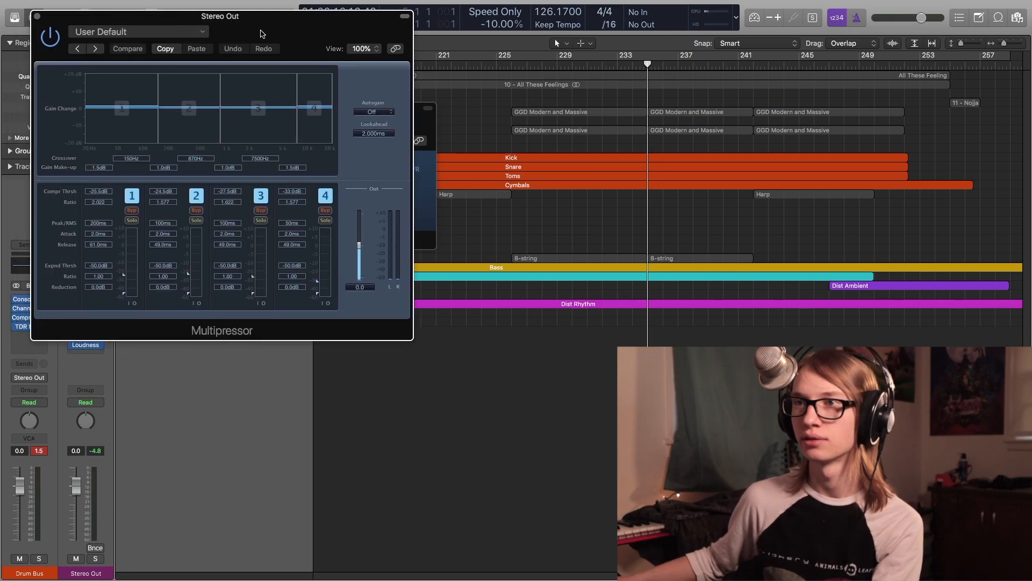
{"action": "left_click_drag", "start_coordinate": [253, 33], "coordinate": [419, 49]}
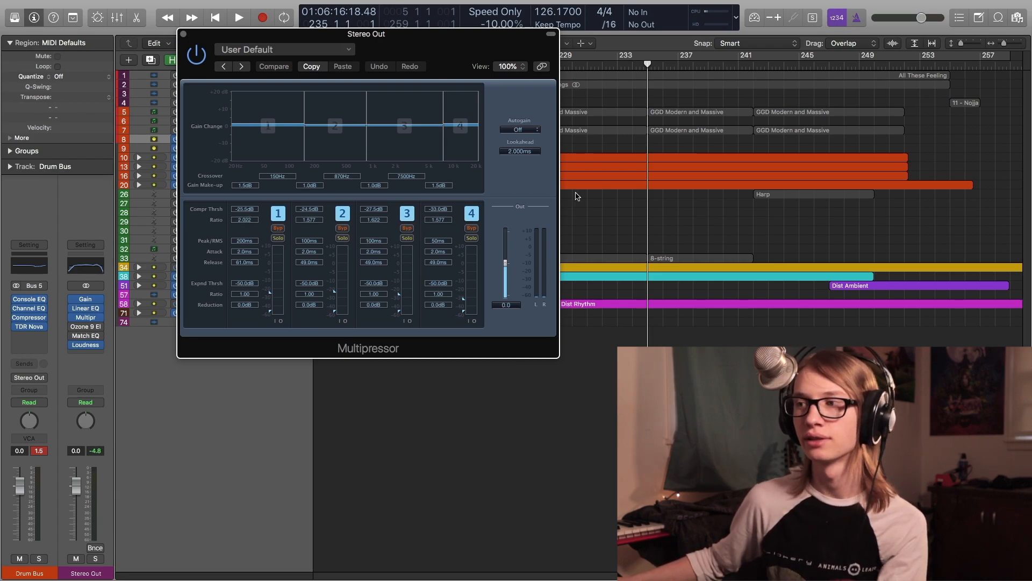
{"action": "scroll", "coordinate": [572, 196], "scroll_direction": "left", "scroll_amount": 5}
{"action": "key", "text": "space"}
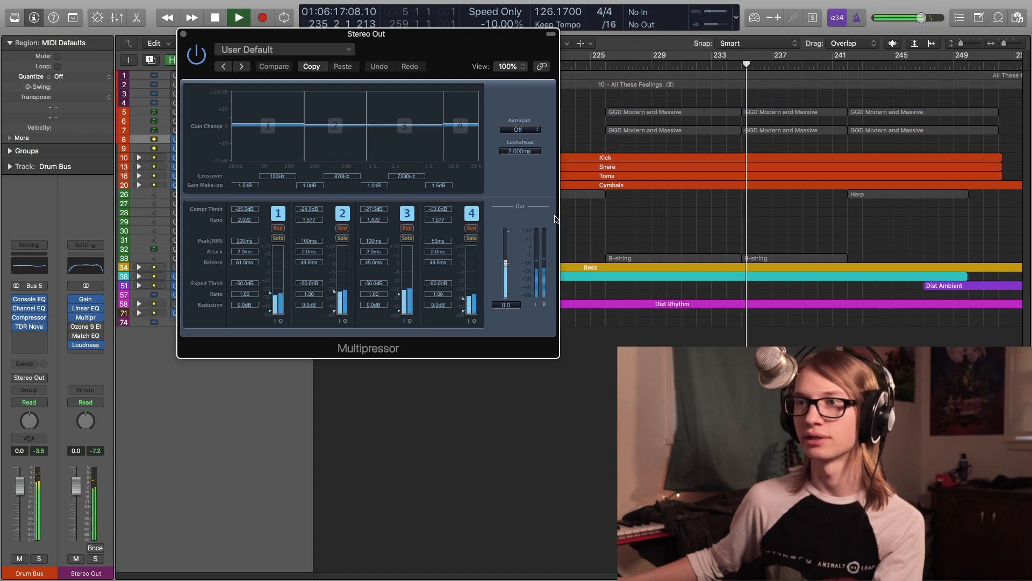
{"action": "key", "text": "space"}
- Solo the Multipressor's lowest band and toggle its bypass during playback from bar 225, then unsolo it
{"action": "left_click", "coordinate": [278, 238]}
{"action": "scroll", "coordinate": [651, 261], "scroll_direction": "left", "scroll_amount": 10}
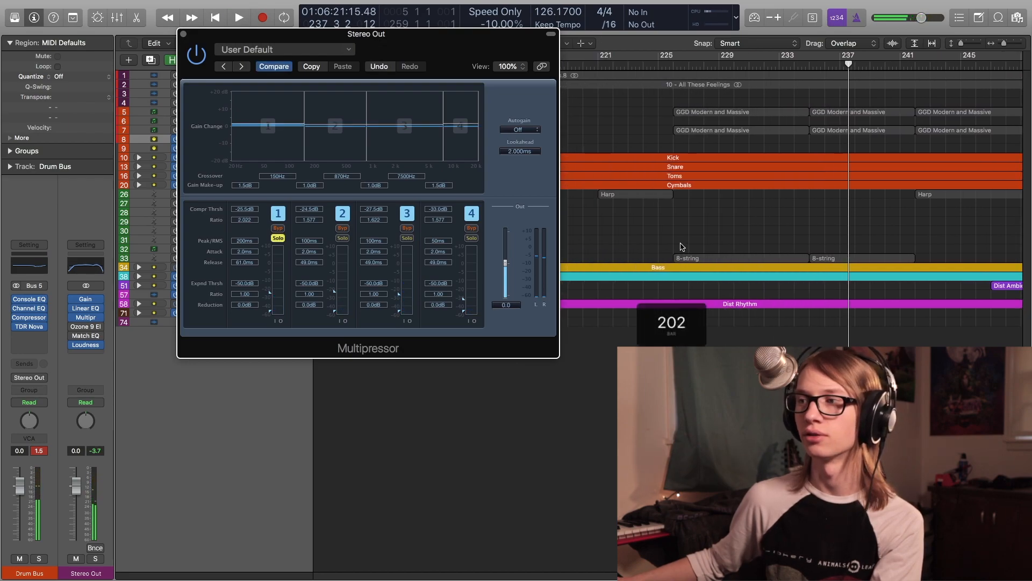
{"action": "left_click", "coordinate": [672, 246]}
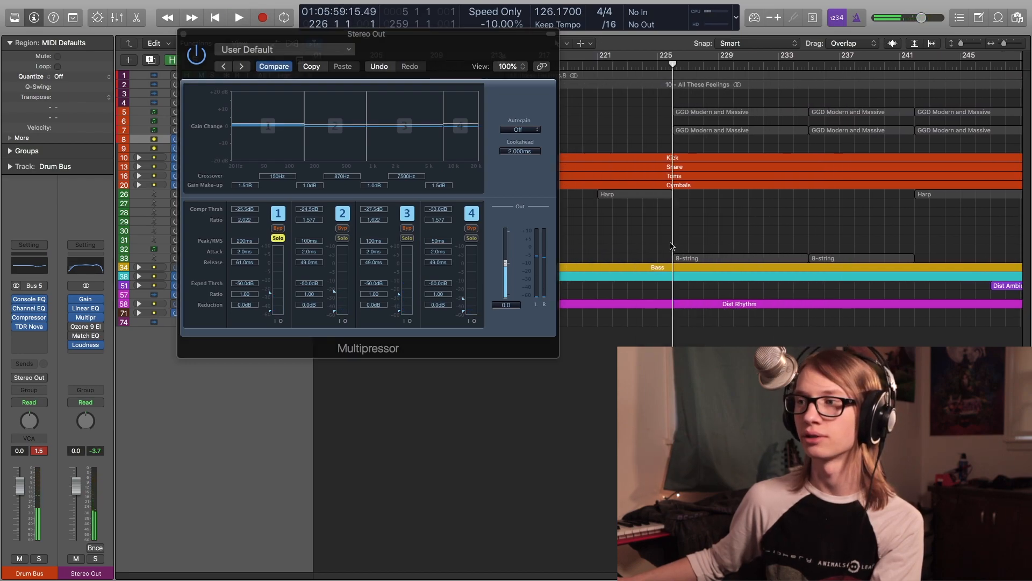
{"action": "left_click", "coordinate": [278, 228]}
{"action": "key", "text": "space"}
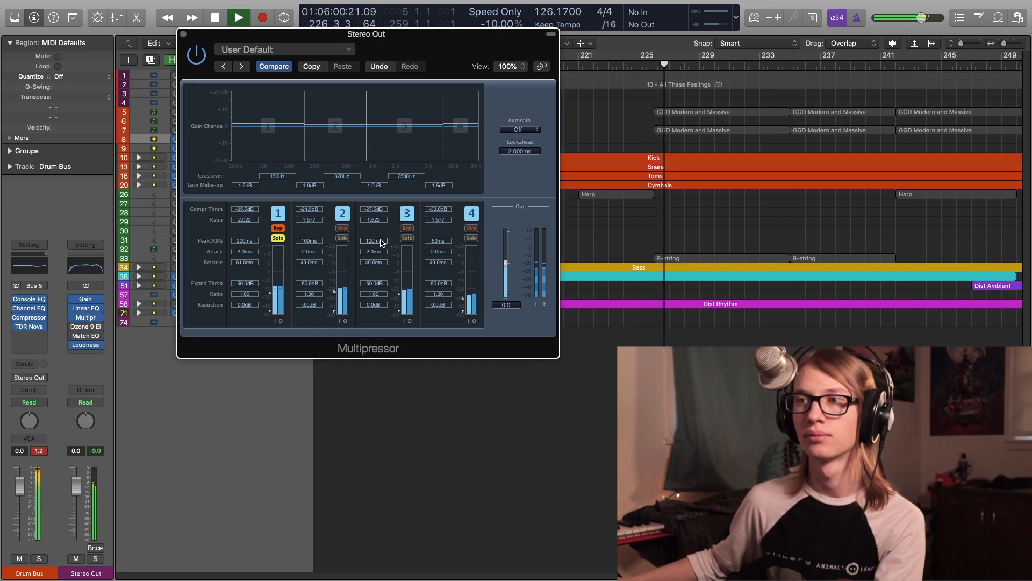
{"action": "left_click", "coordinate": [279, 229]}
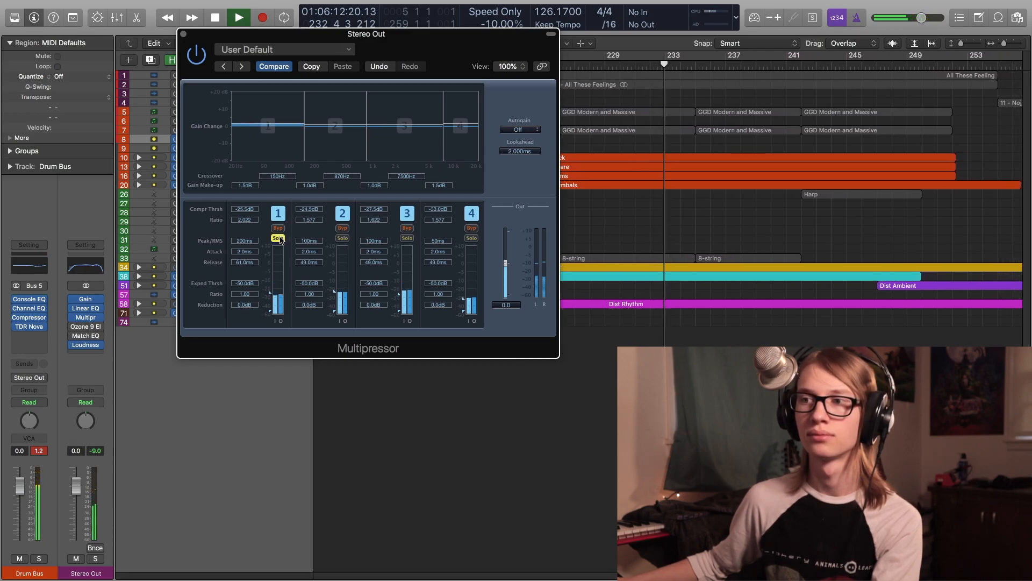
{"action": "left_click", "coordinate": [278, 238]}
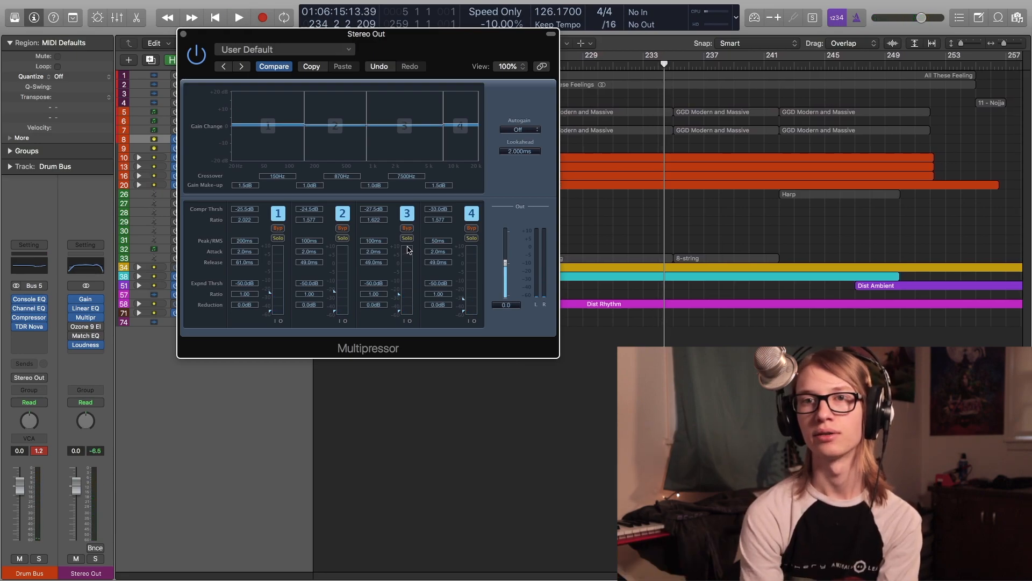
- Play the mix while bypassing and re-enabling the whole Multipressor, then stop playback
{"action": "key", "text": "space"}
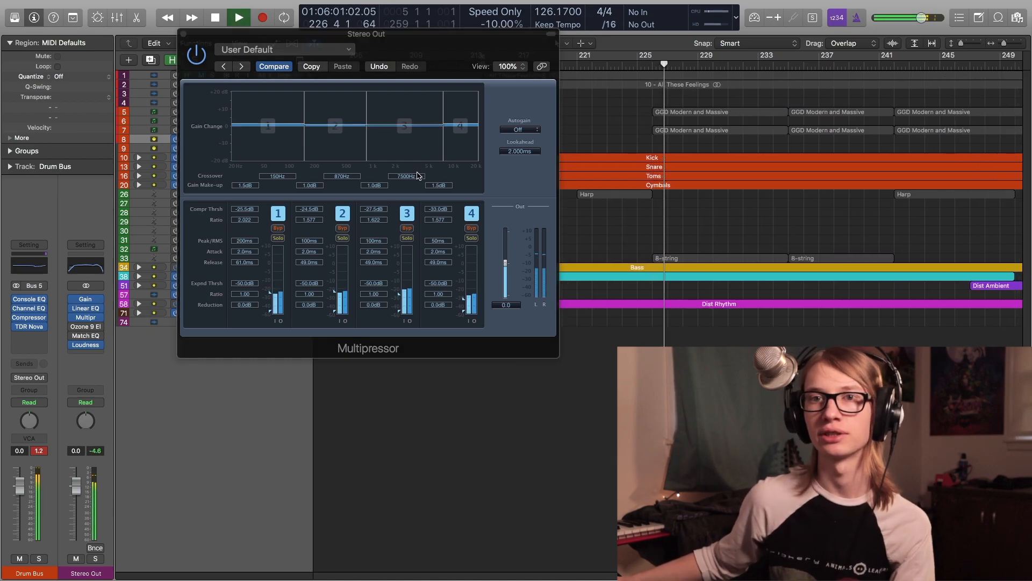
{"action": "left_click", "coordinate": [202, 56]}
{"action": "left_click", "coordinate": [203, 56]}
{"action": "left_click", "coordinate": [202, 56]}
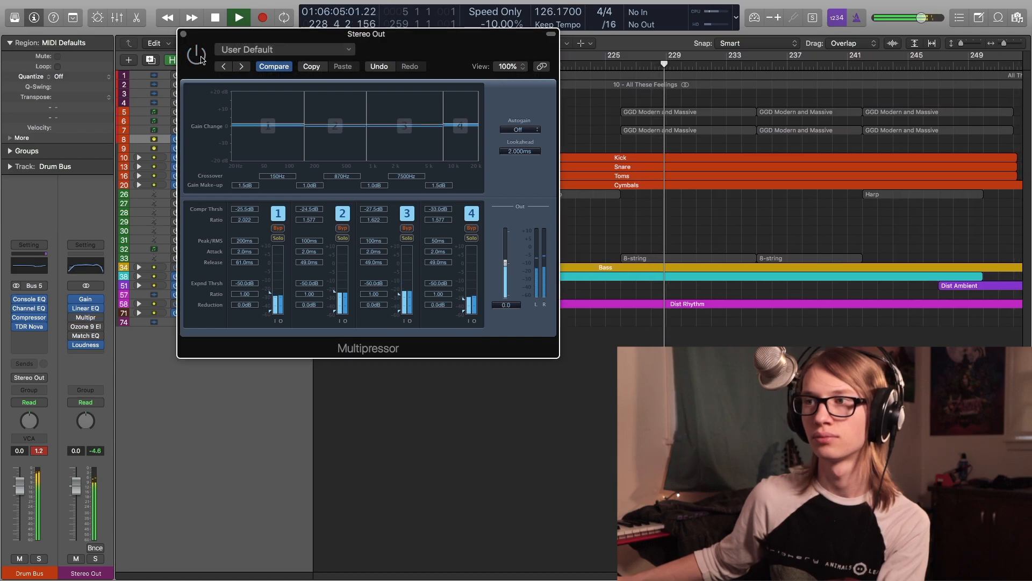
{"action": "left_click", "coordinate": [201, 57]}
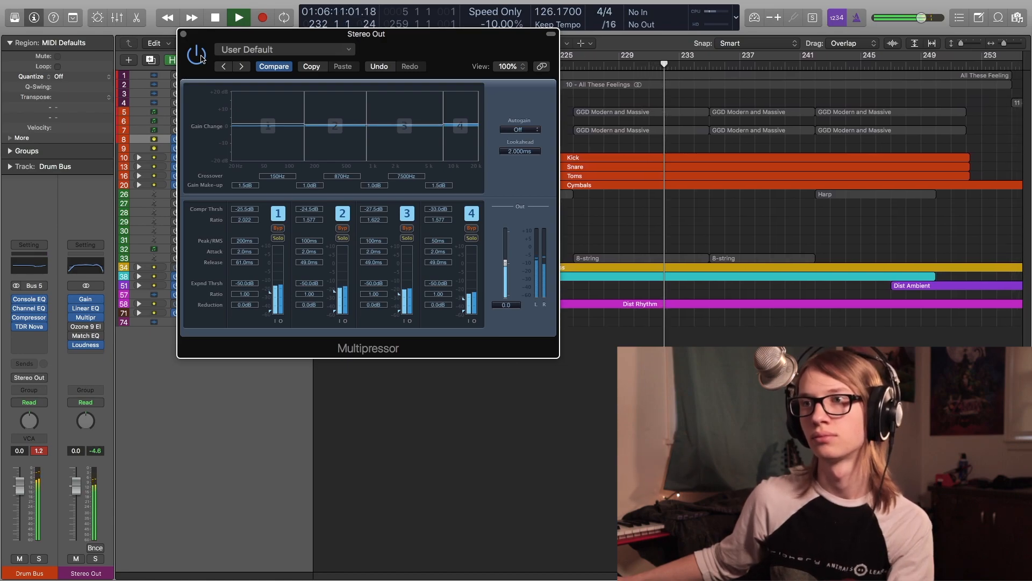
{"action": "key", "text": "space"}
- Close the Multipressor, open Ozone 9 Elements on the Stereo Out, play, and move its window
{"action": "left_click", "coordinate": [184, 34]}
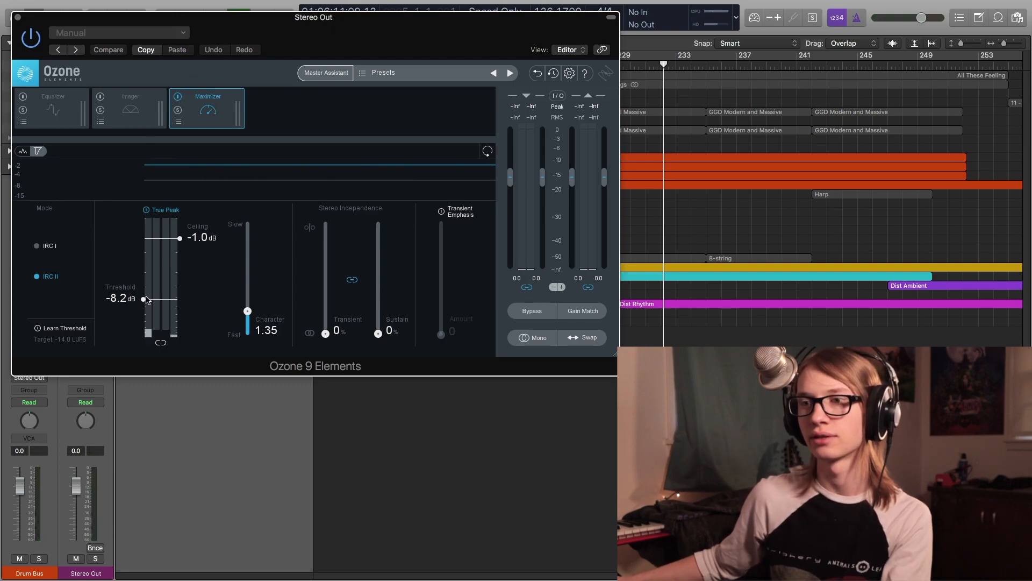
{"action": "key", "text": "space"}
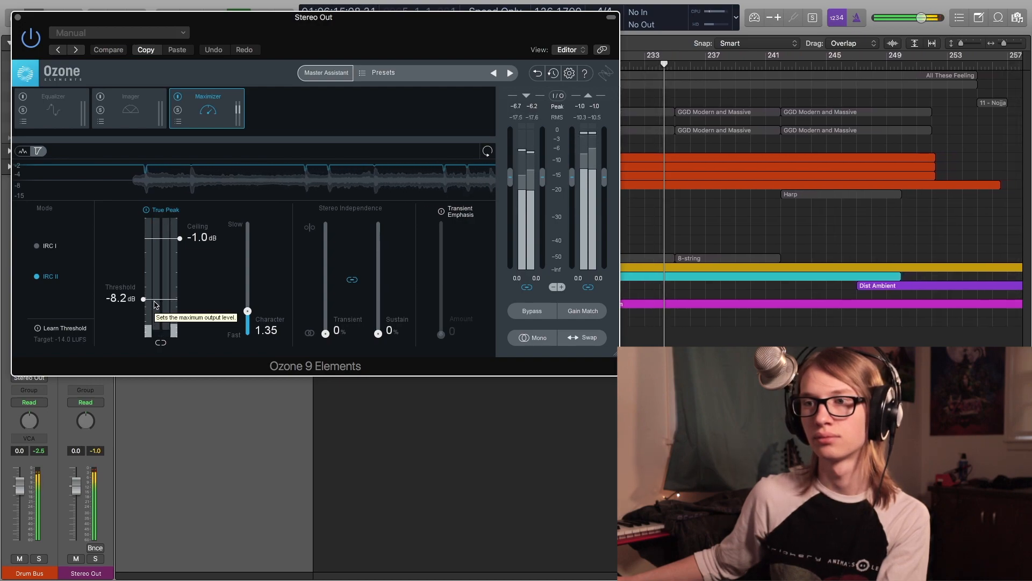
{"action": "left_click_drag", "start_coordinate": [373, 39], "coordinate": [579, 39]}
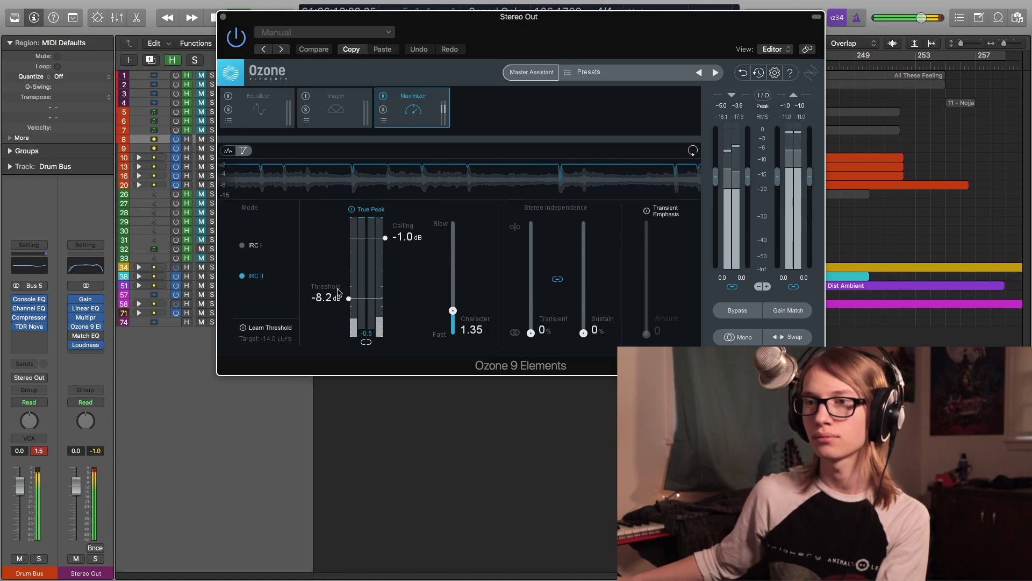
- Open the Stereo Out's Loudness Meter, reposition it, then close it and the Ozone window
{"action": "left_click", "coordinate": [85, 345]}
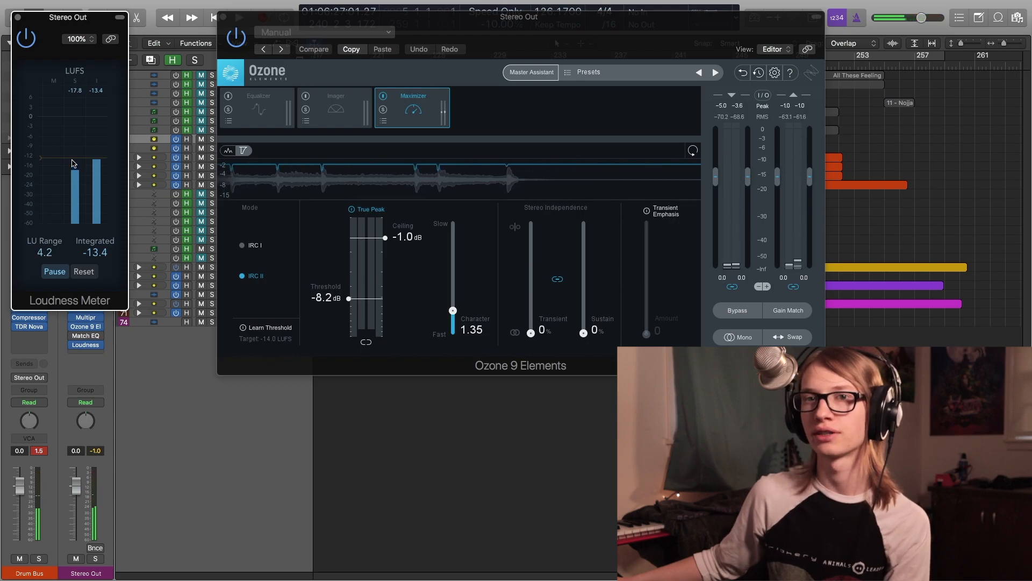
{"action": "left_click_drag", "start_coordinate": [67, 23], "coordinate": [360, 65]}
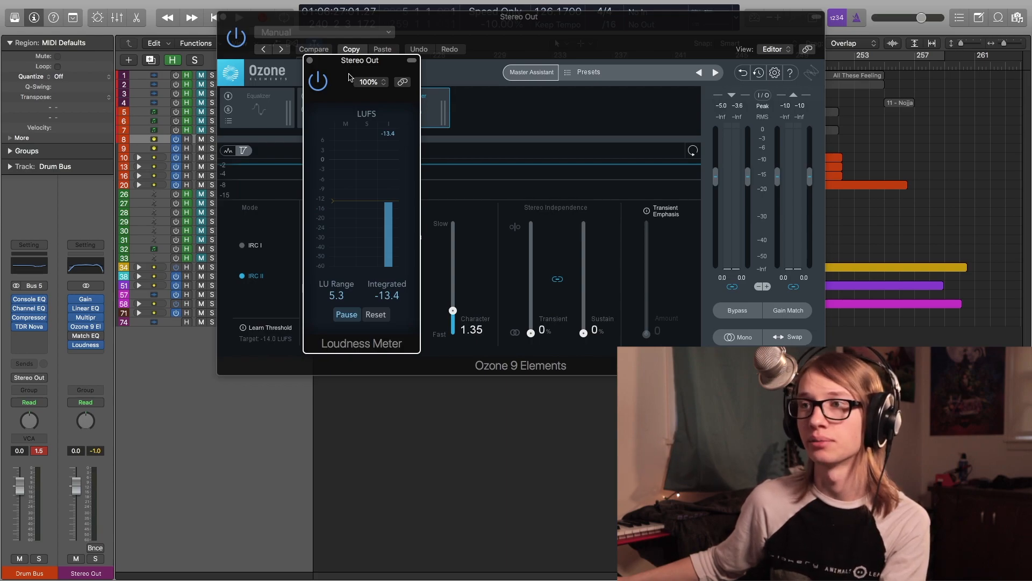
{"action": "left_click", "coordinate": [309, 60]}
{"action": "left_click_drag", "start_coordinate": [519, 34], "coordinate": [567, 59]}
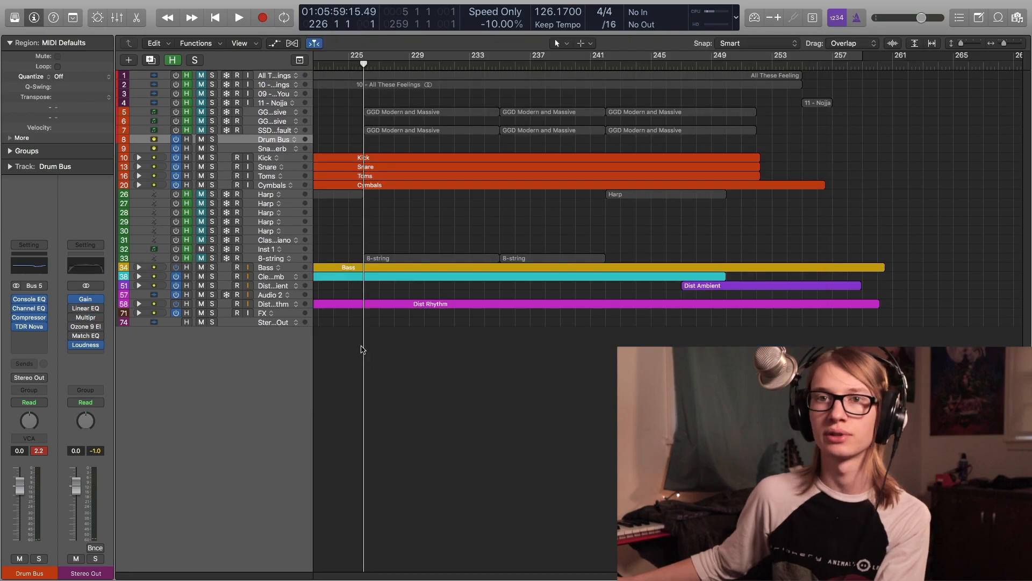
- Play the full mastered mix from bar 226, stop, and resume playback
{"action": "key", "text": "space"}
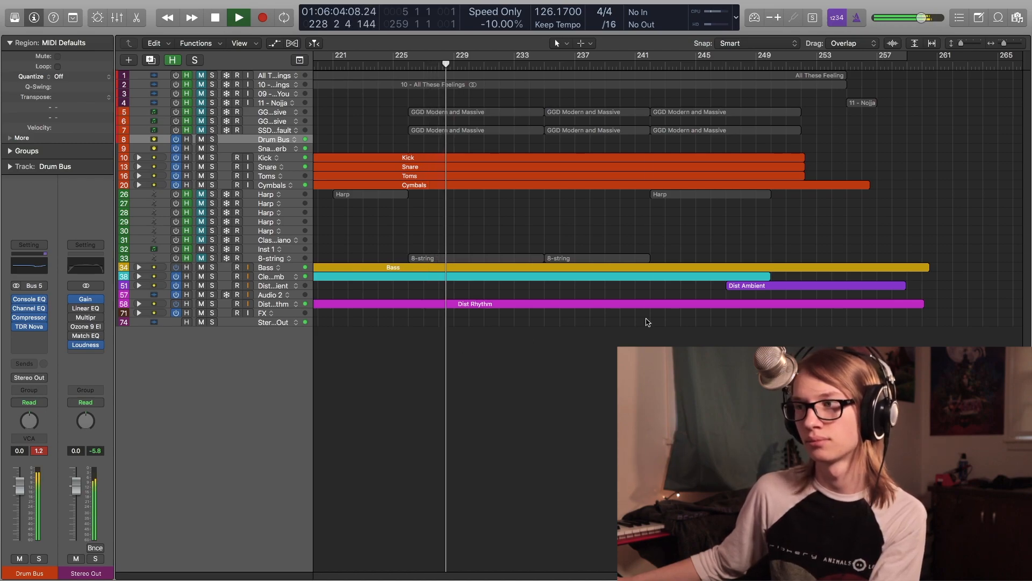
{"action": "left_click", "coordinate": [647, 323]}
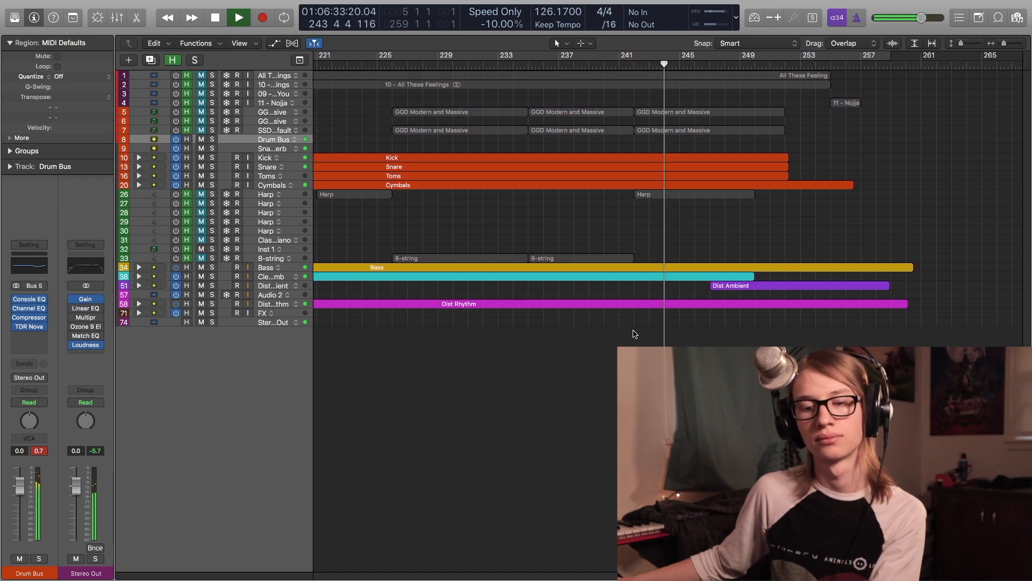
{"action": "key", "text": "space"}
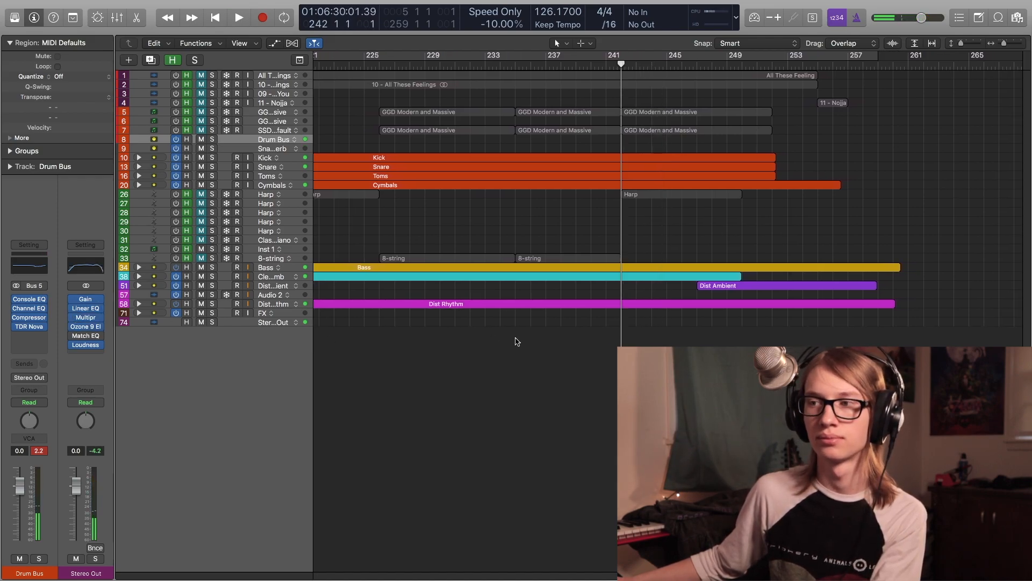
{"action": "key", "text": "space"}
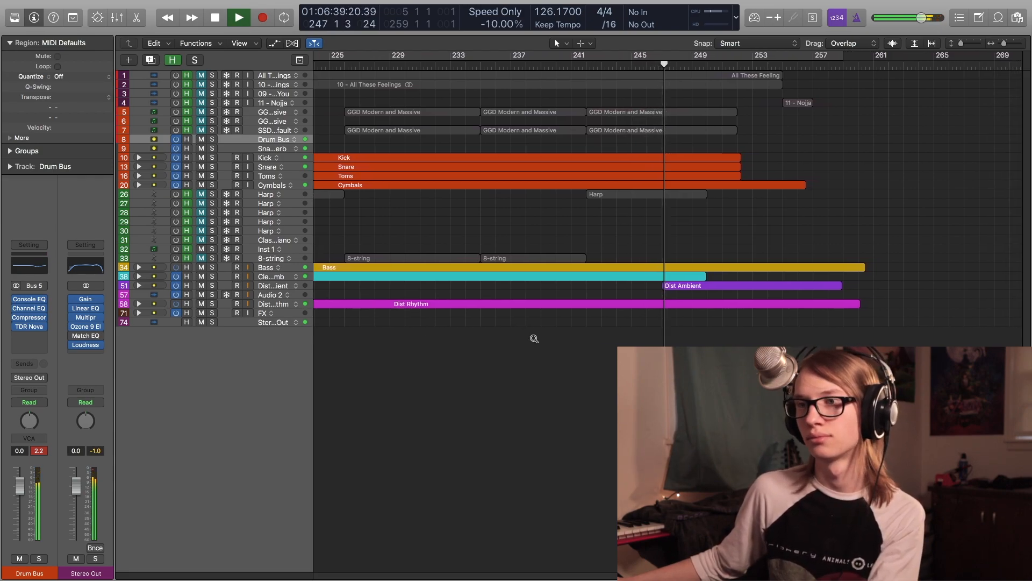
- Enlarge the track heights and browse the arrangement's tracks during playback
{"action": "scroll", "coordinate": [534, 338], "scroll_direction": "up", "scroll_amount": 5}
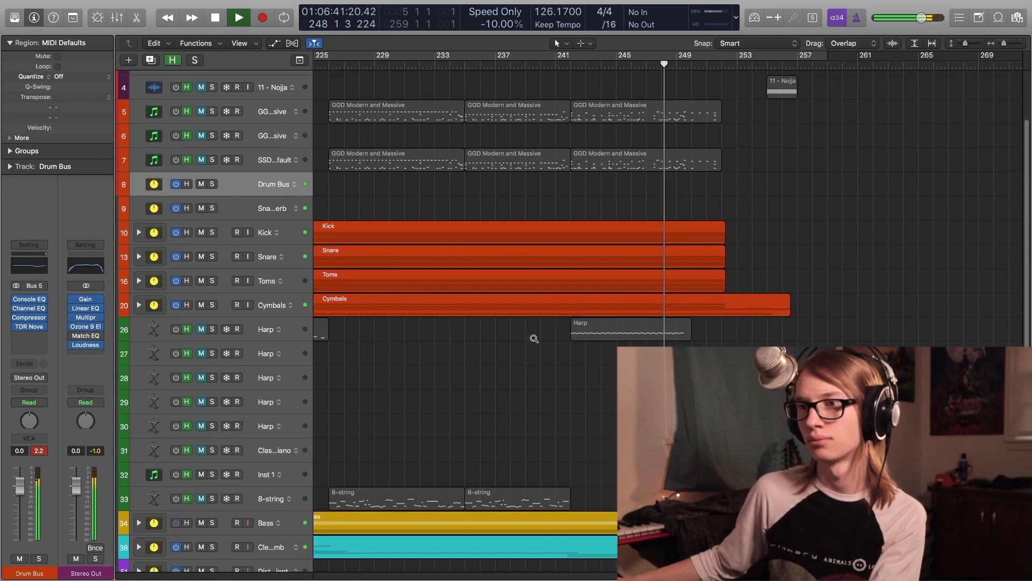
{"action": "scroll", "coordinate": [534, 338], "scroll_direction": "up", "scroll_amount": 3}
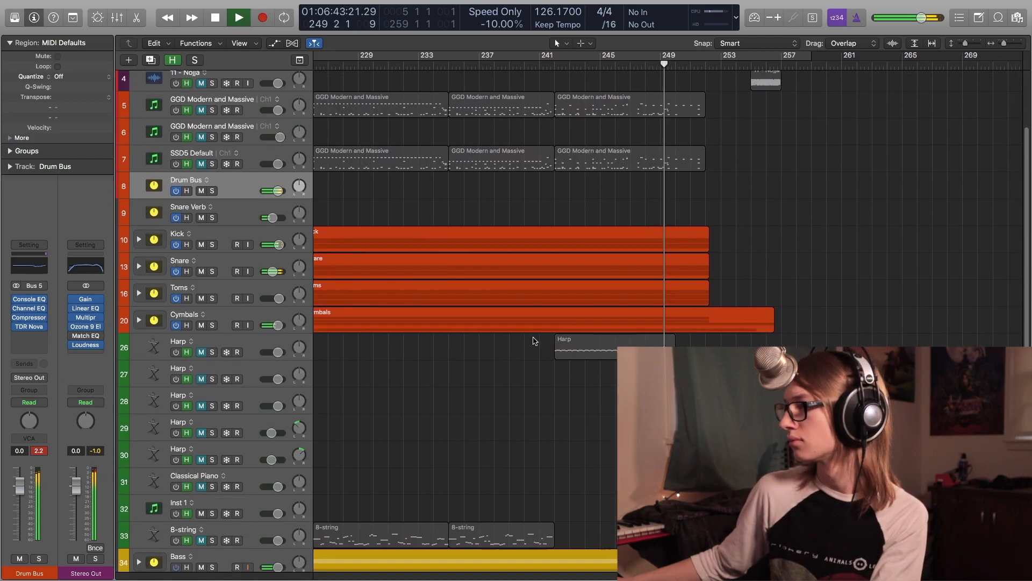
{"action": "scroll", "coordinate": [534, 339], "scroll_direction": "down", "scroll_amount": 10}
{"action": "scroll", "coordinate": [534, 340], "scroll_direction": "down", "scroll_amount": 5}
{"action": "scroll", "coordinate": [560, 436], "scroll_direction": "up", "scroll_amount": 7}
{"action": "scroll", "coordinate": [558, 433], "scroll_direction": "down", "scroll_amount": 7}
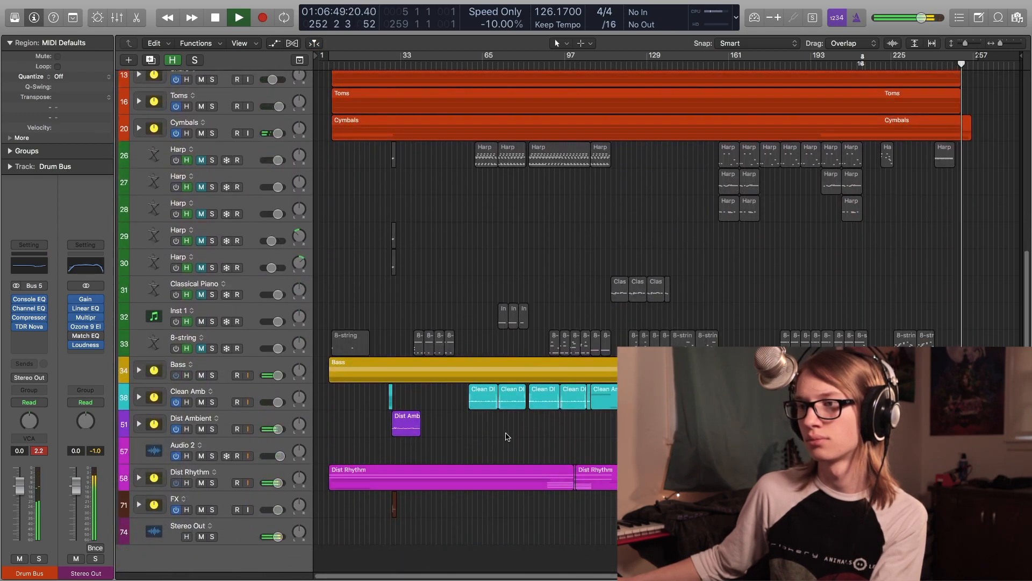
{"action": "left_click", "coordinate": [574, 423], "text": "shift"}
{"action": "scroll", "coordinate": [574, 423], "scroll_direction": "up", "scroll_amount": 8}
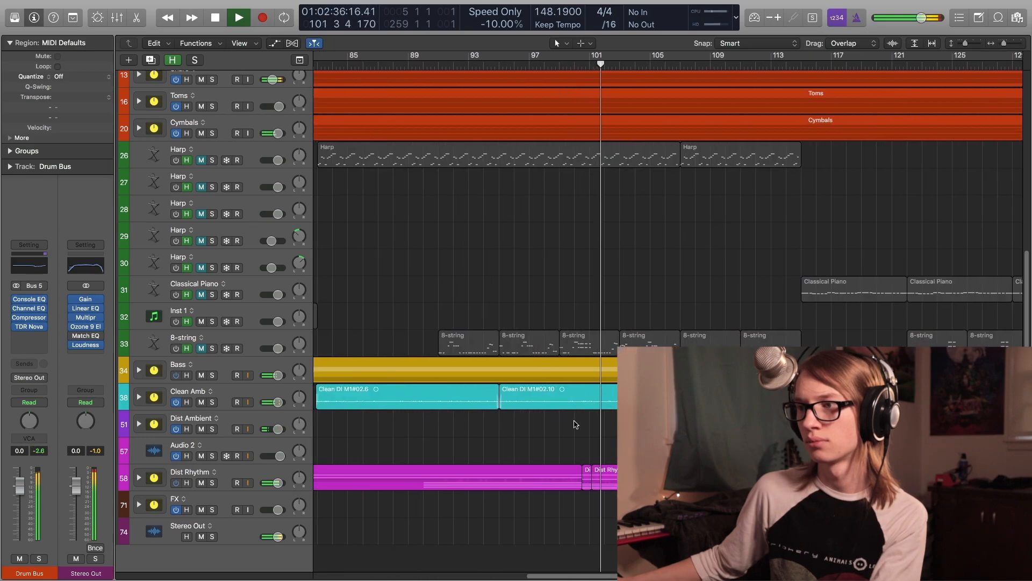